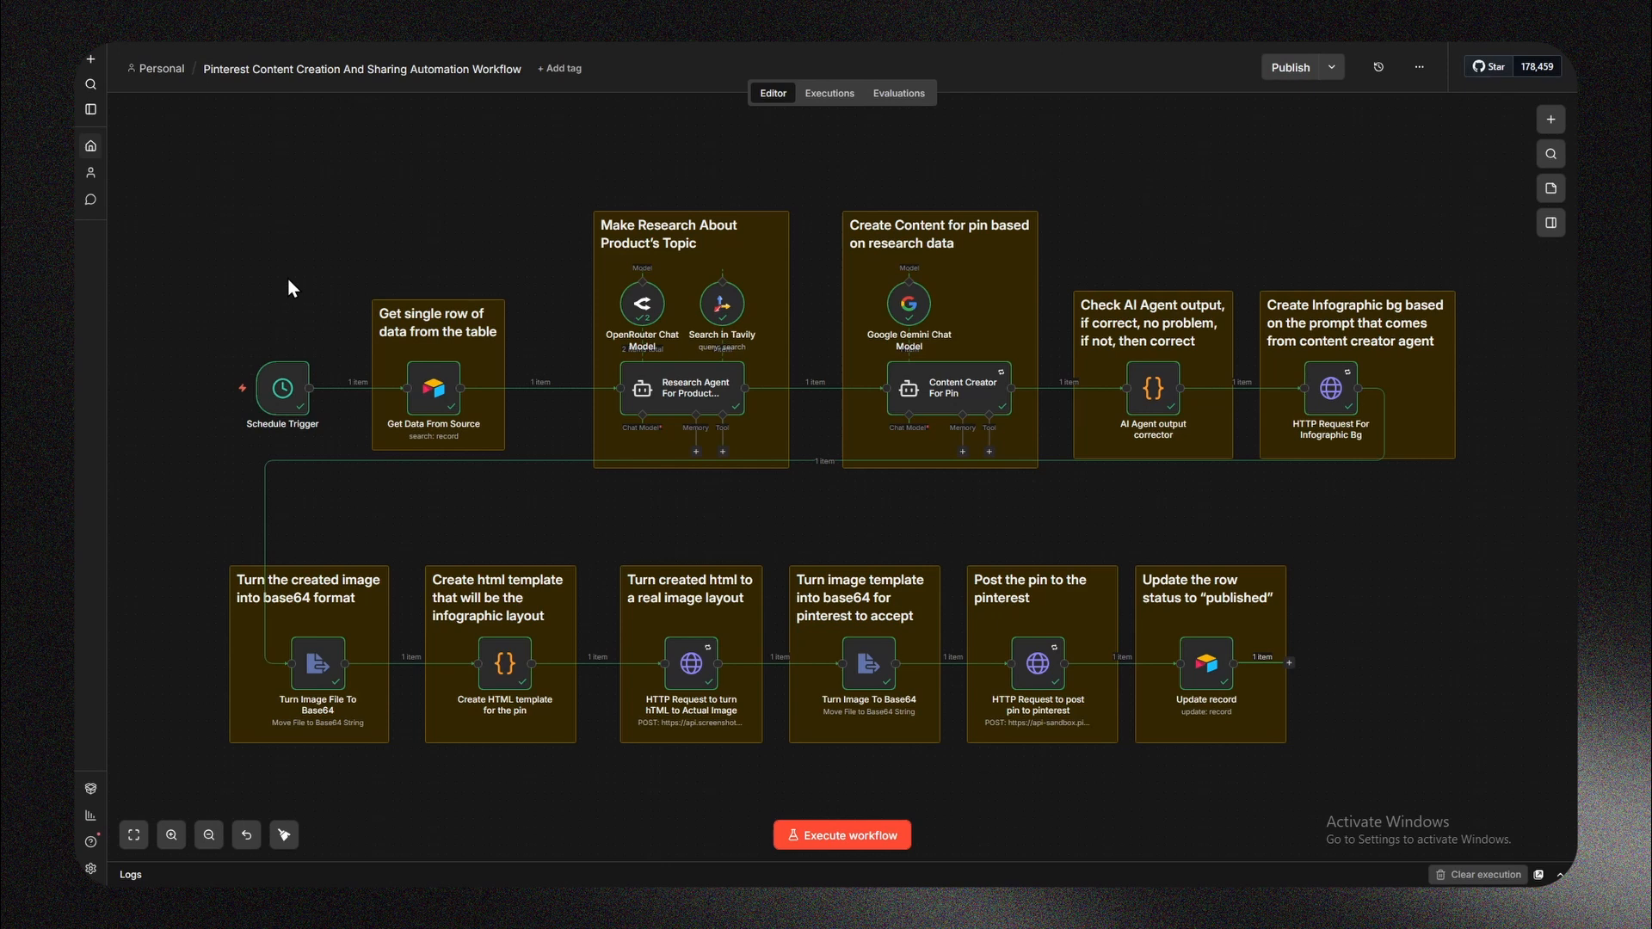
Open the Schedule Trigger node and review its daily trigger rules through the last one, then return to the canvas.
mouse_move(286, 403)
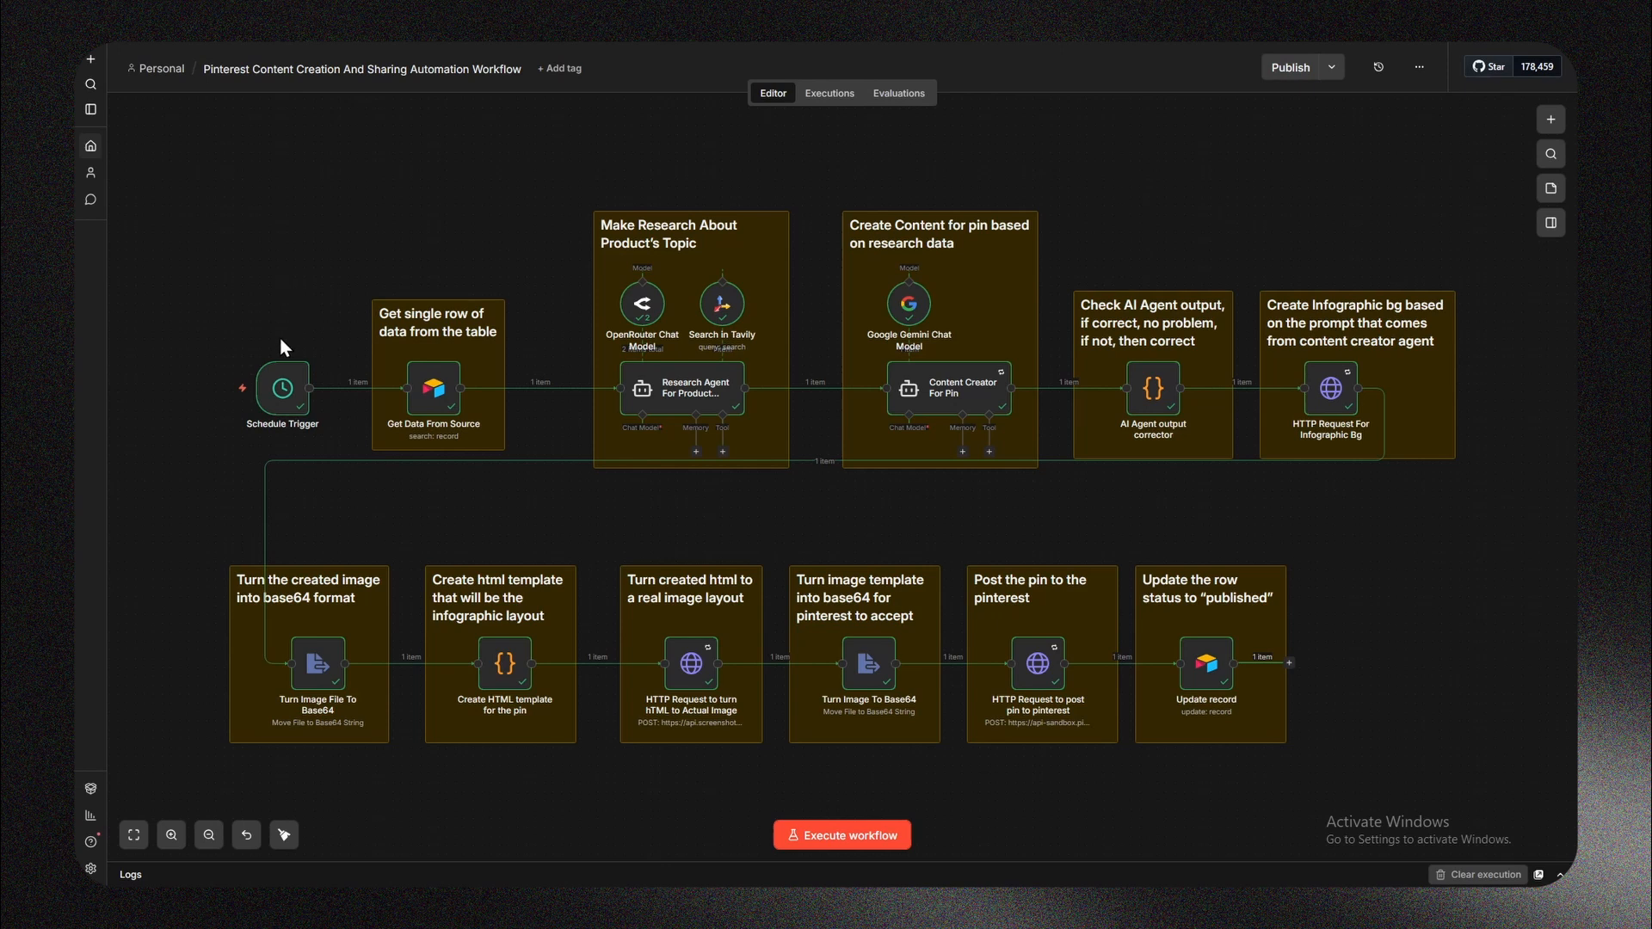
double_click(286, 403)
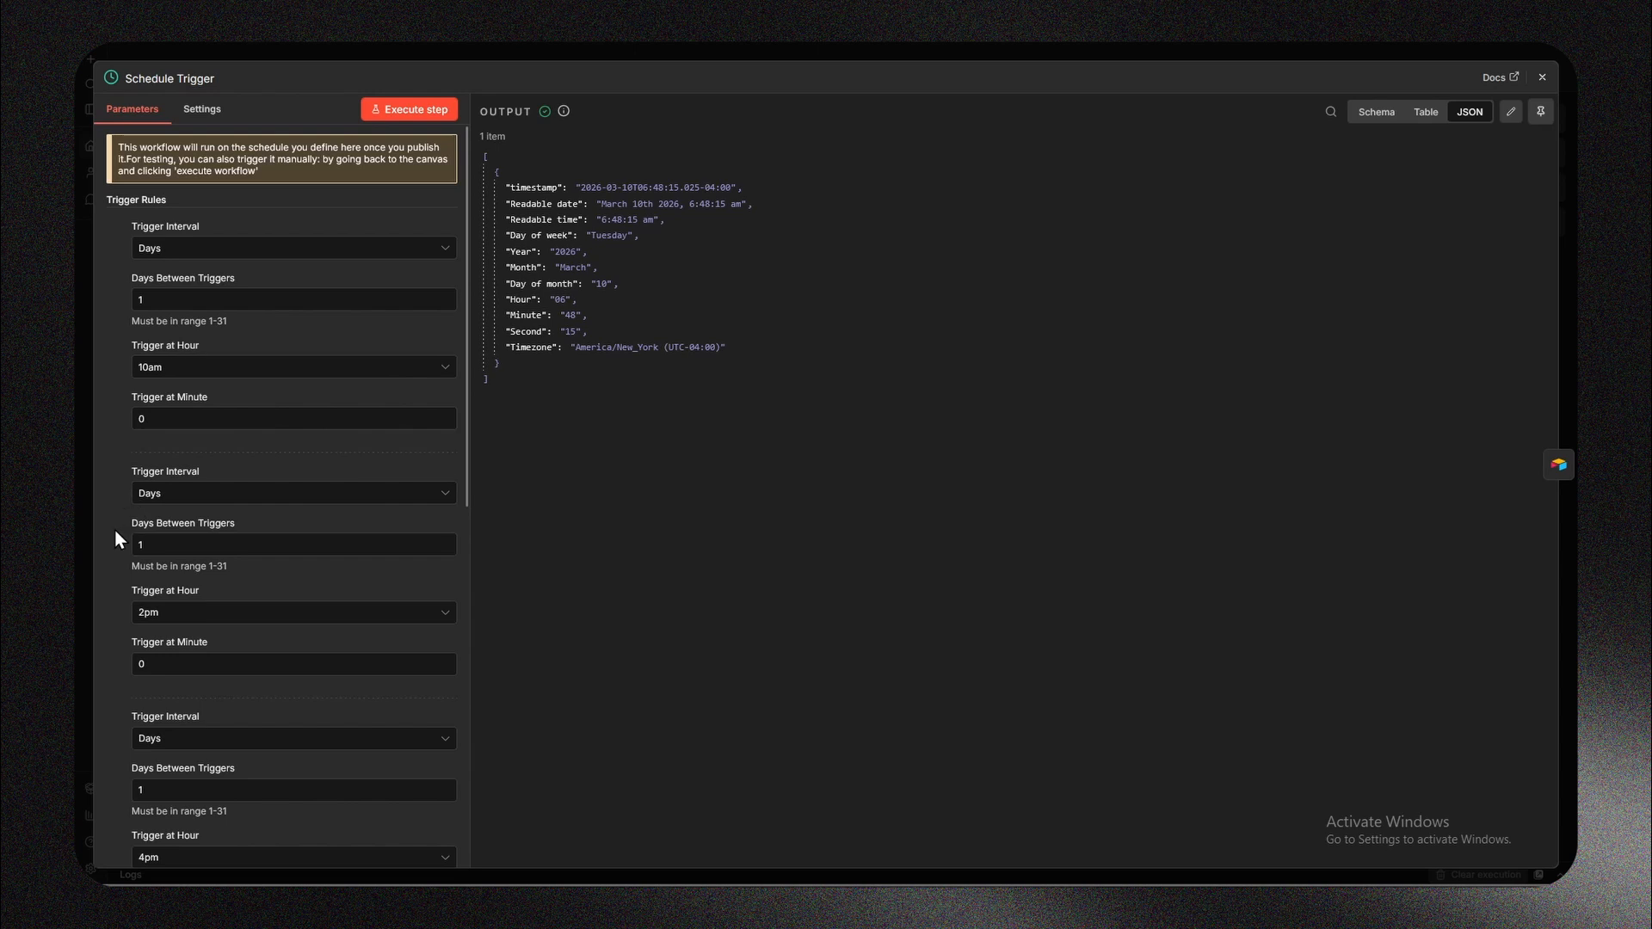
scroll(119, 540, "down", 2)
scroll(110, 520, "down", 5)
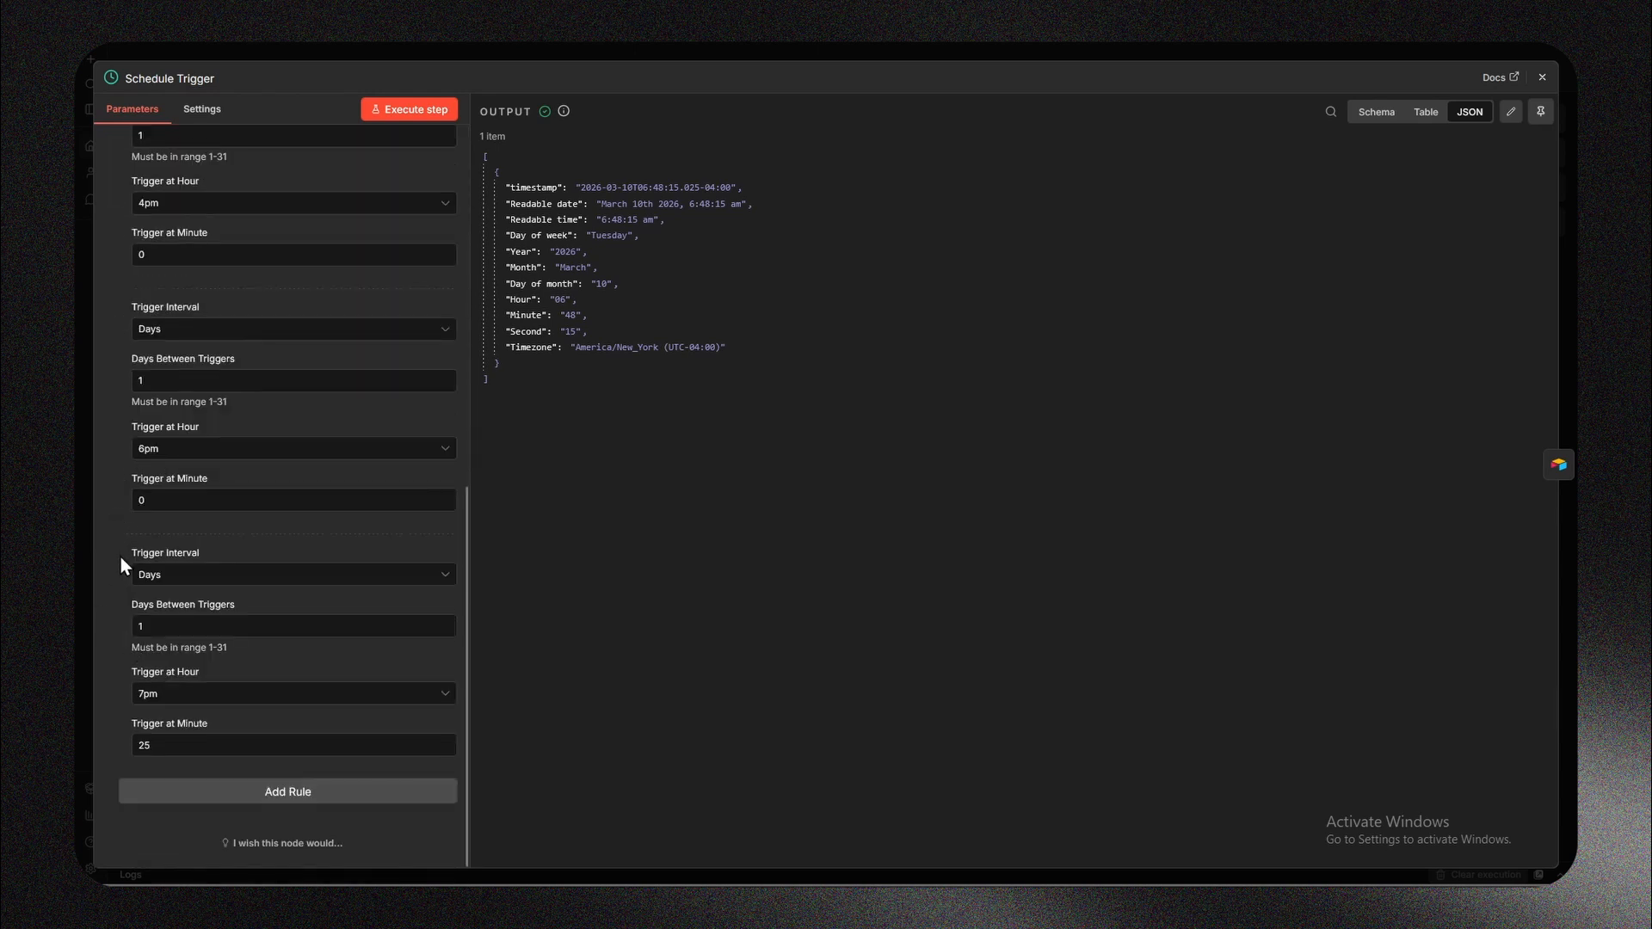
key("Escape")
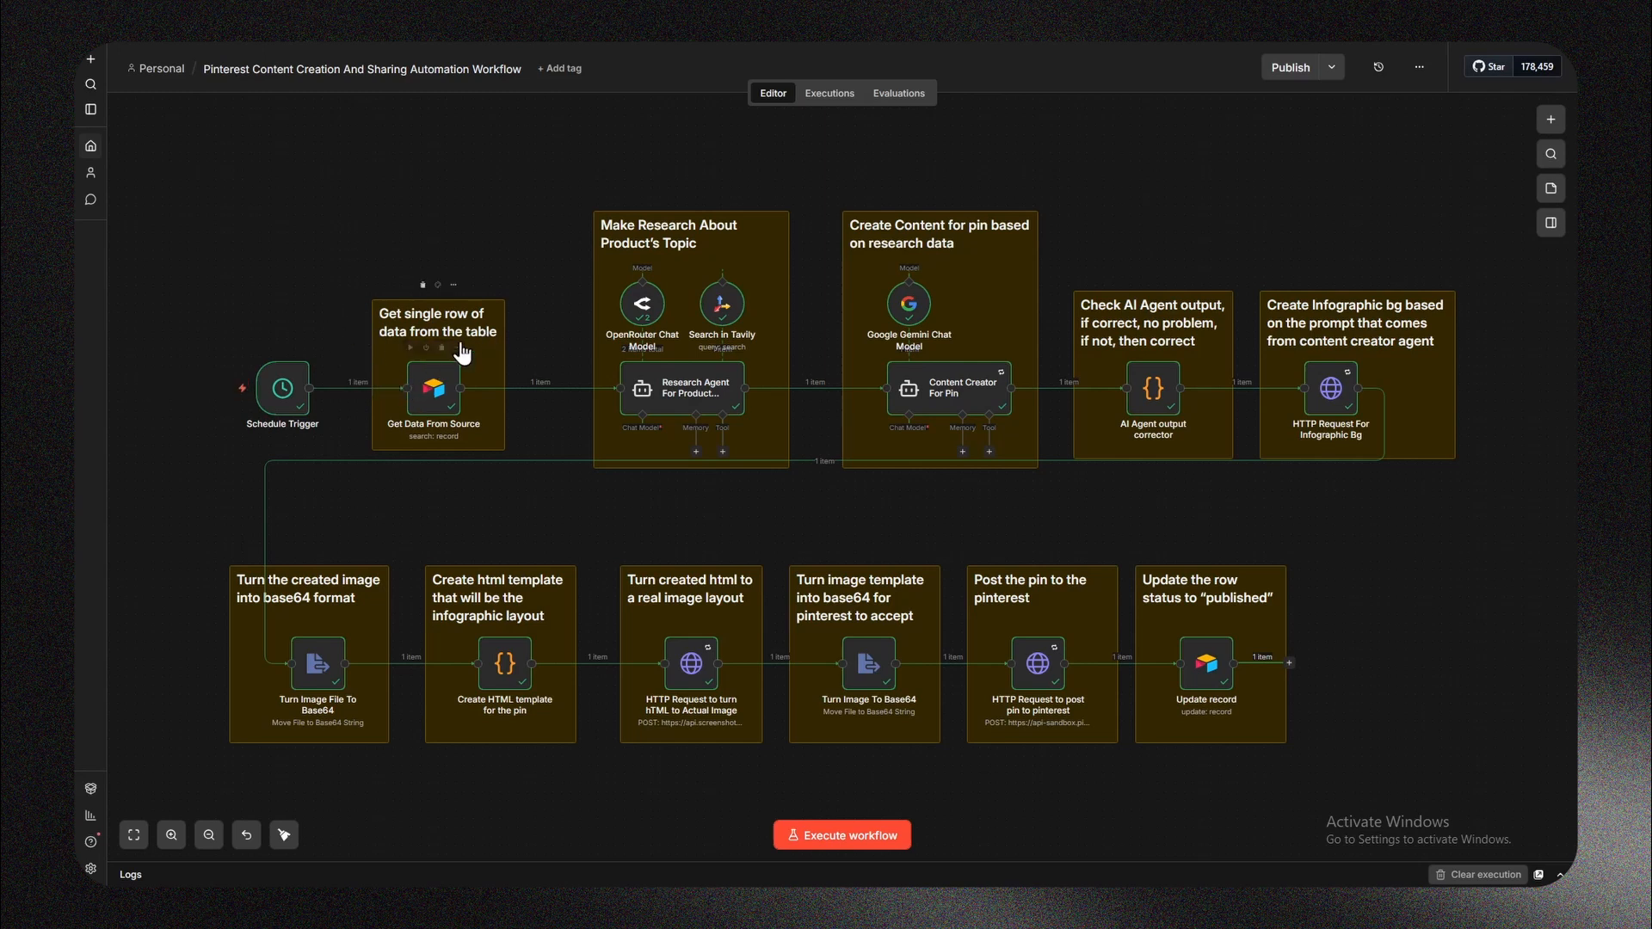
Review the Get Data From Source node's Airtable search settings, highlighting the filter formula {Last Processed} = BLANK(), and close the node.
double_click(436, 392)
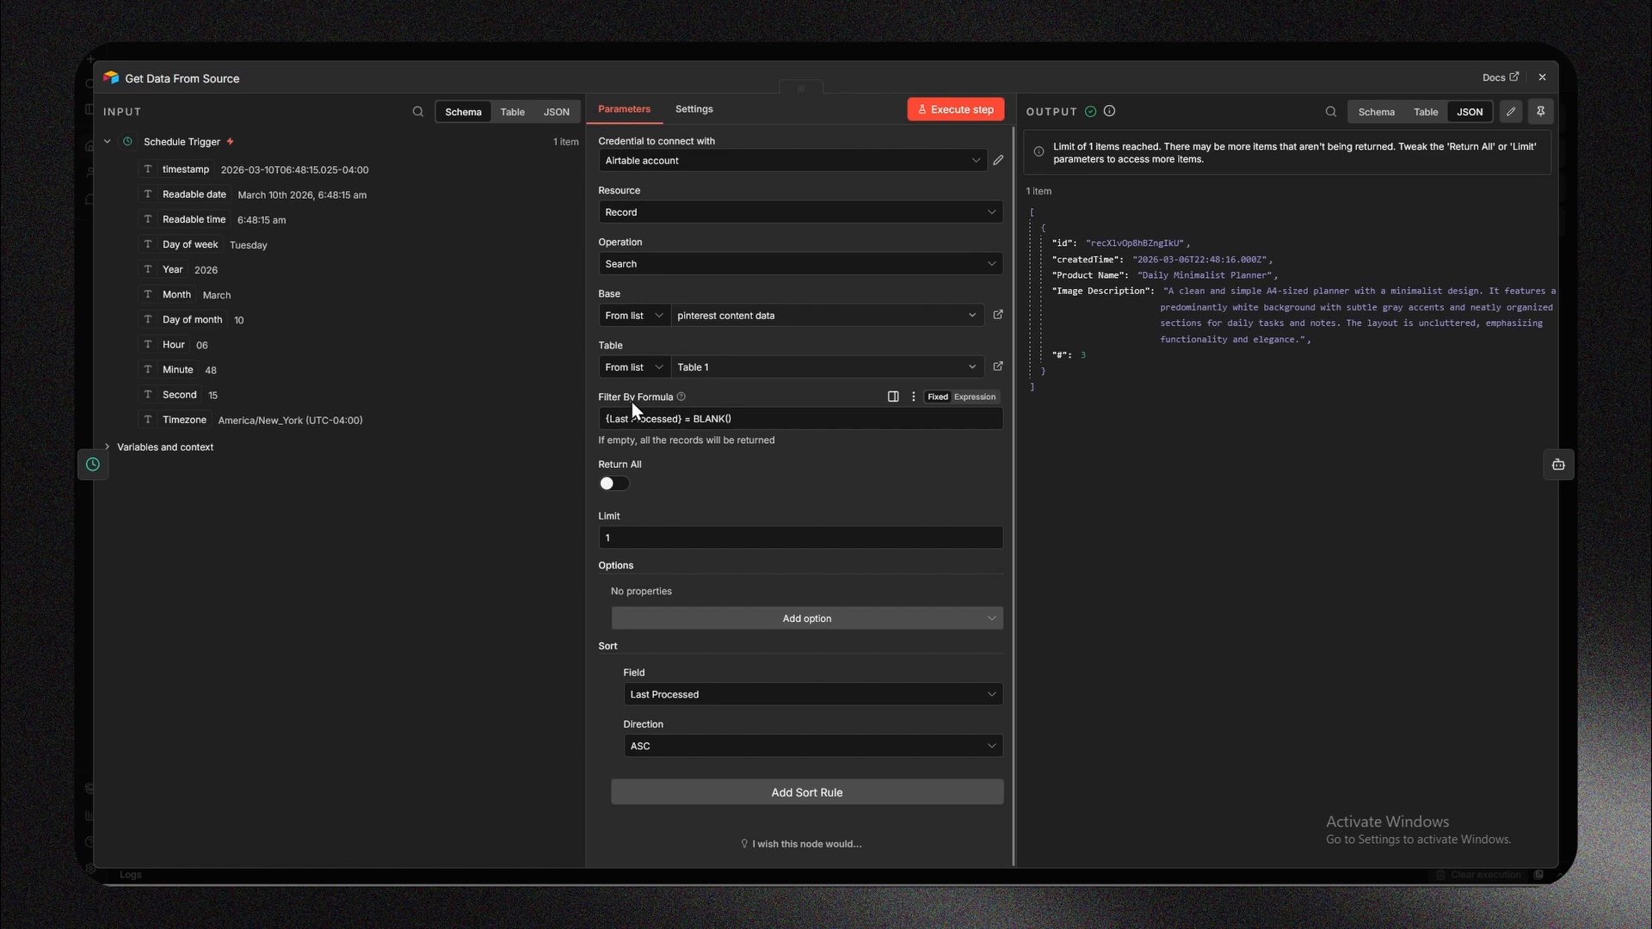
left_click_drag(747, 424, 601, 420)
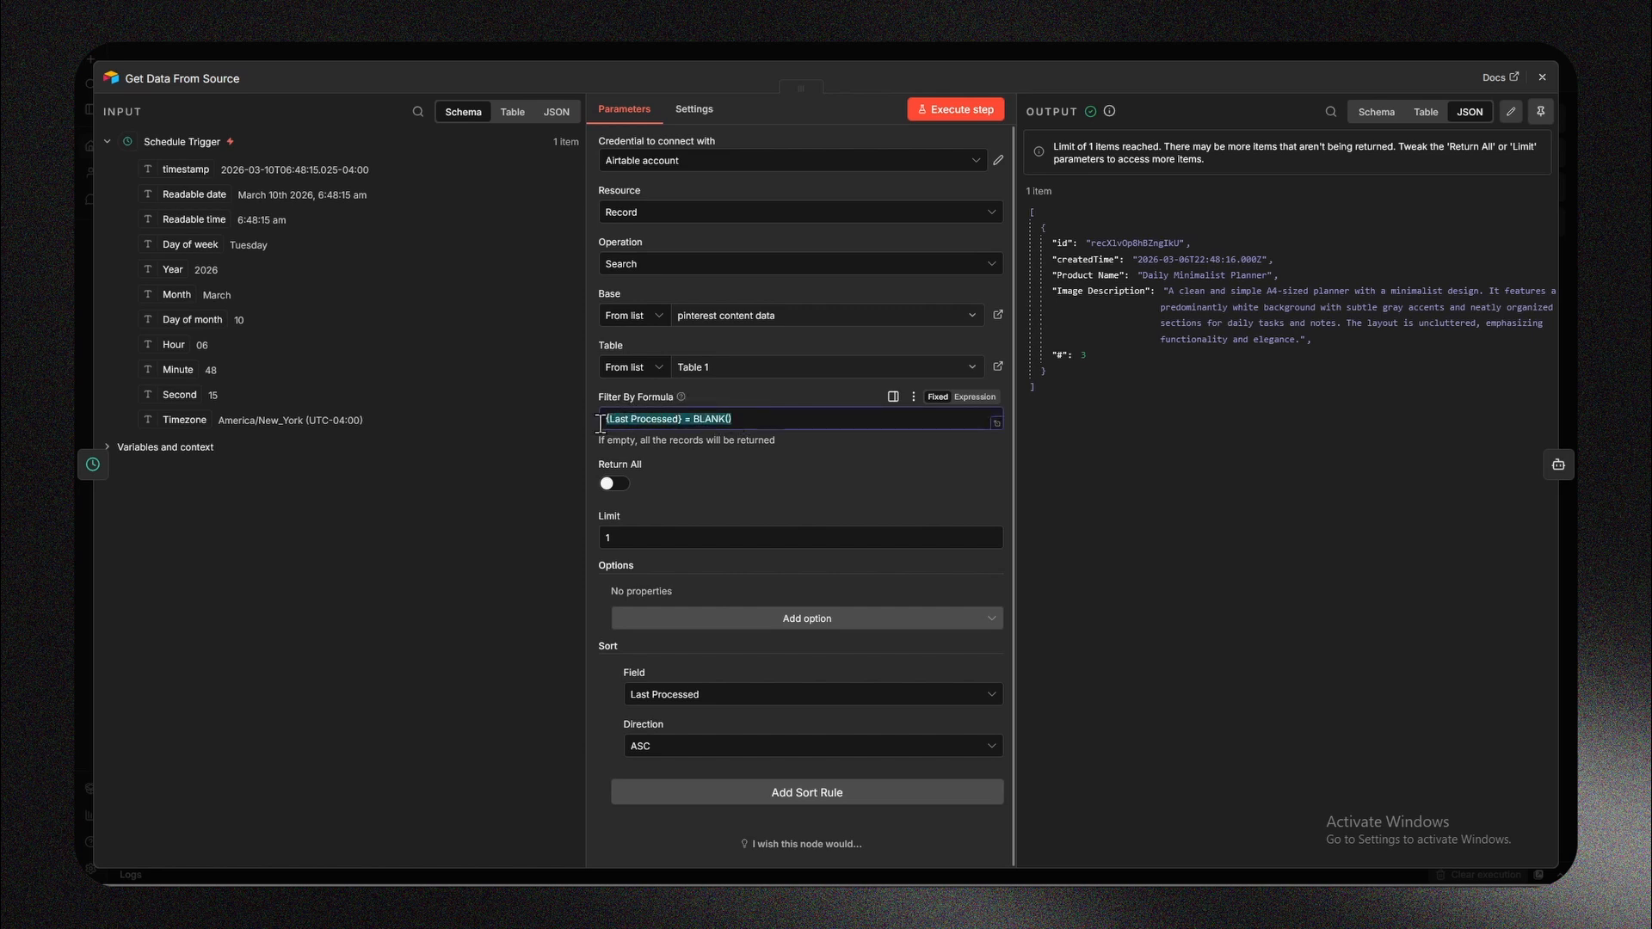
left_click(745, 418)
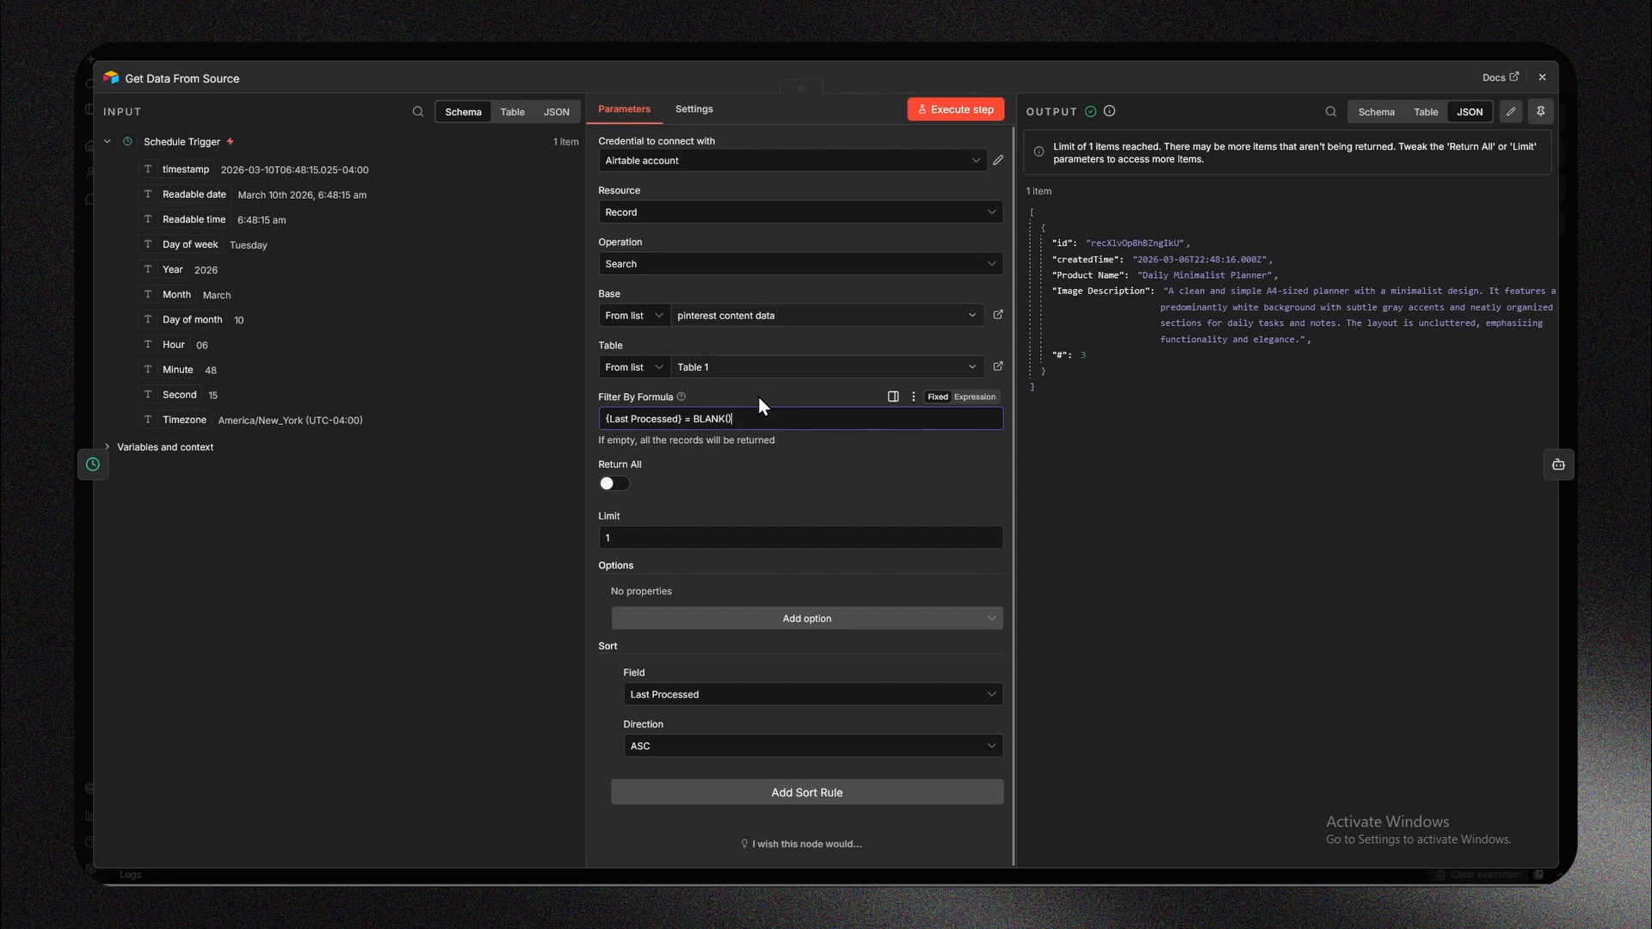
left_click(761, 405)
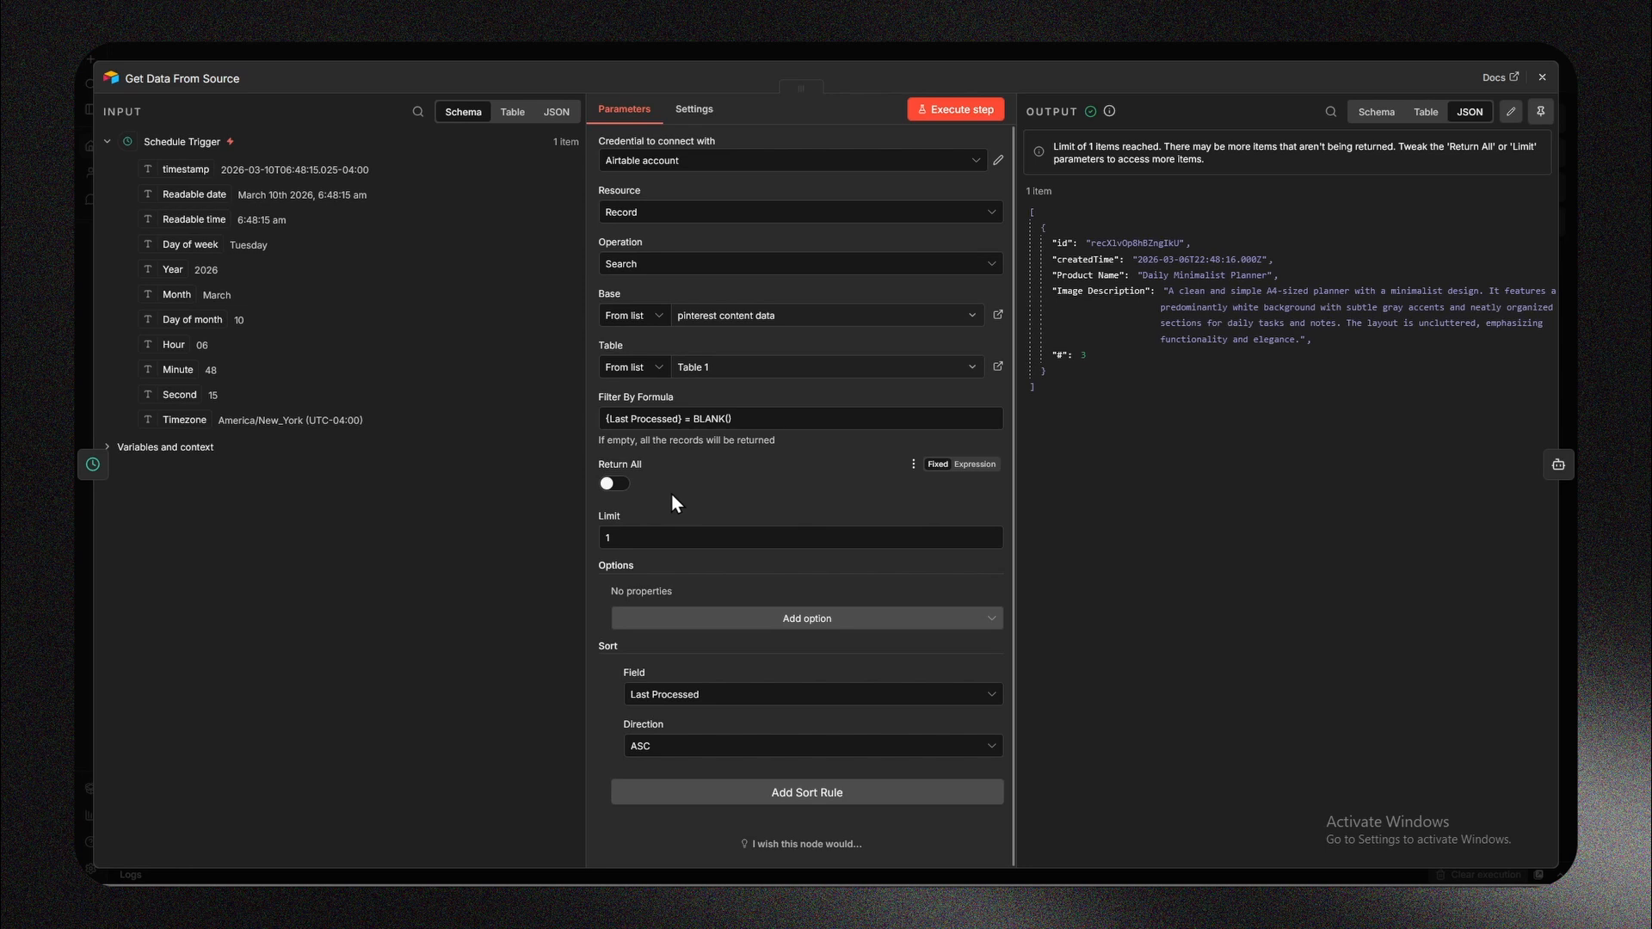
left_click(1542, 77)
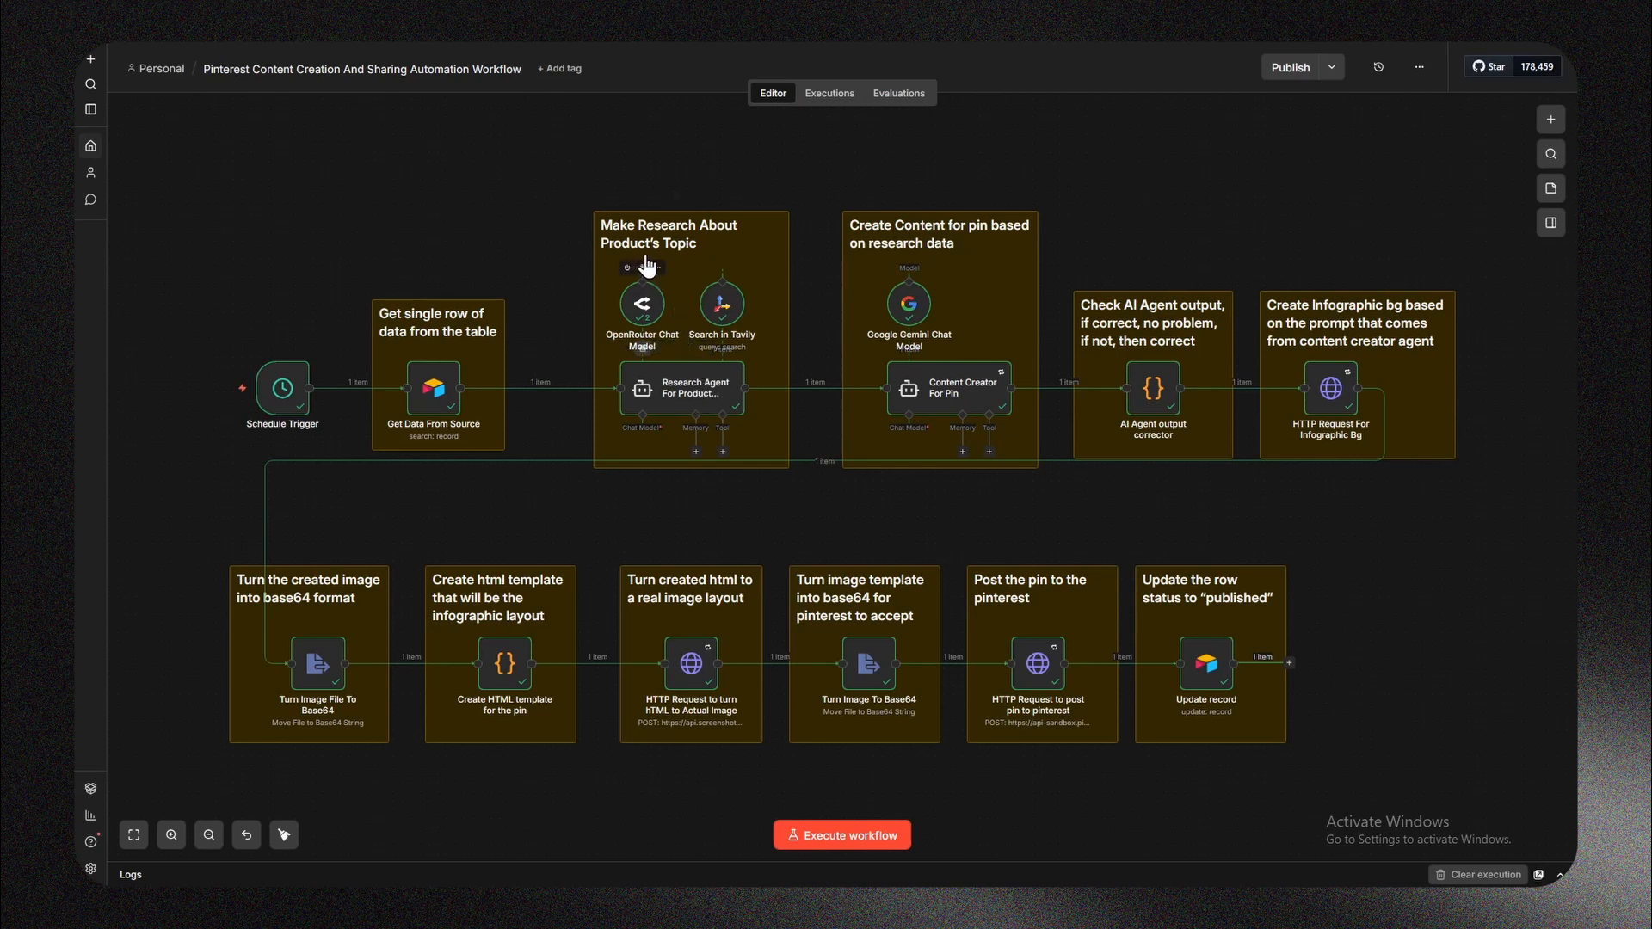
Read the Research Agent node's full system message in an enlarged editor, and inspect the settings of its attached Tavily search tool.
left_click(686, 394)
double_click(685, 393)
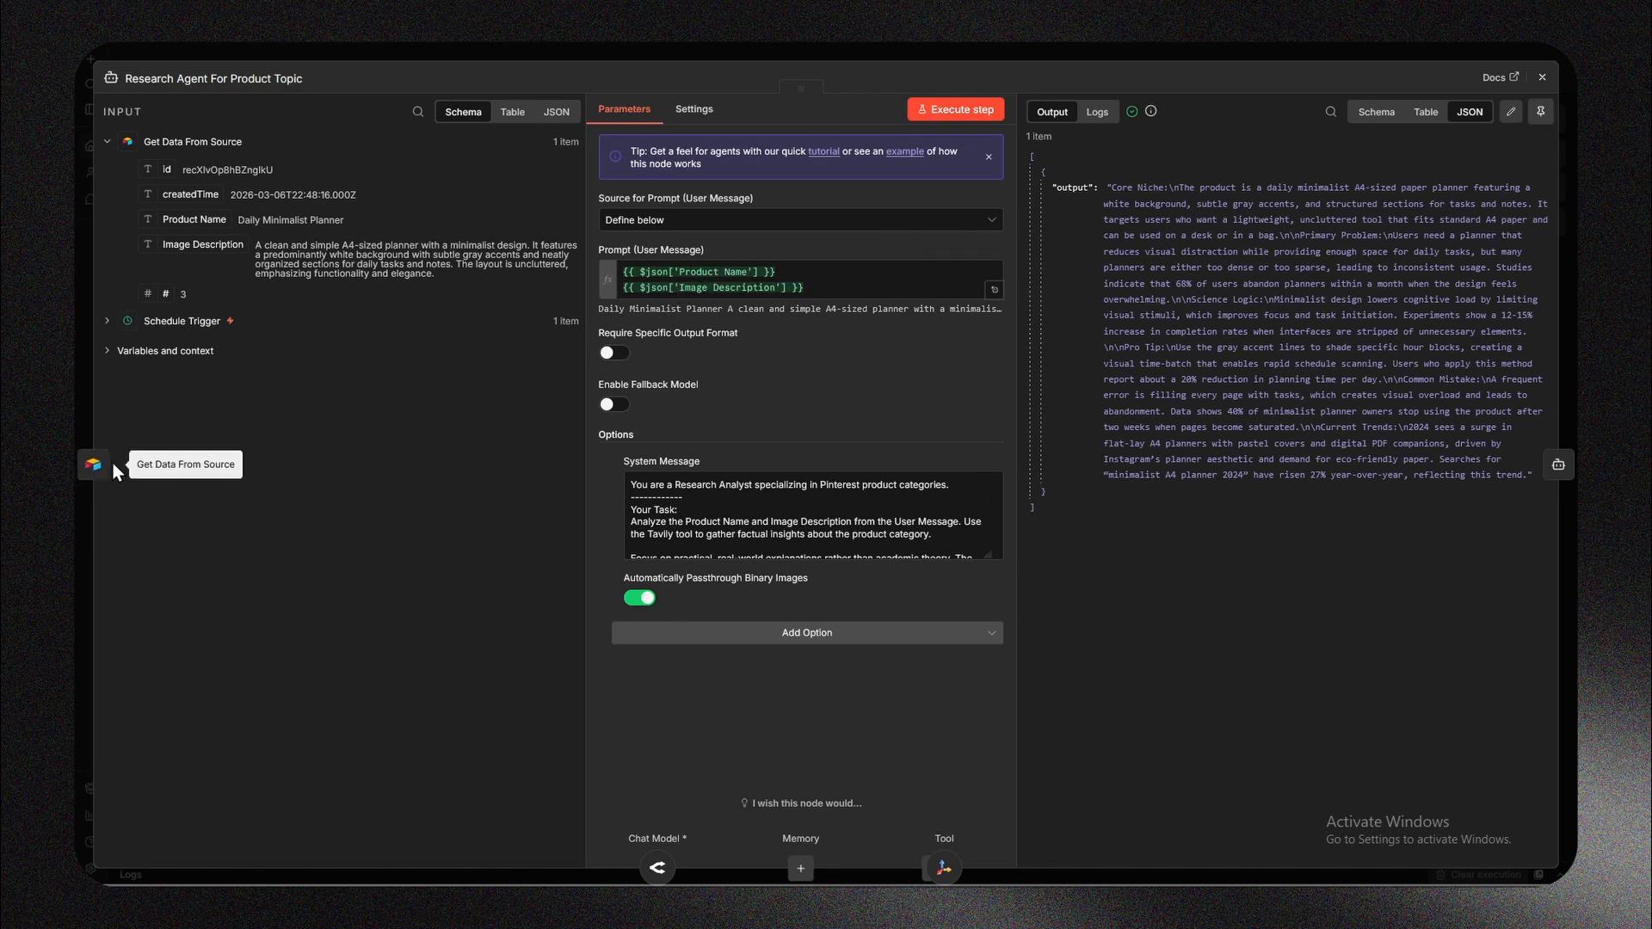
left_click(995, 556)
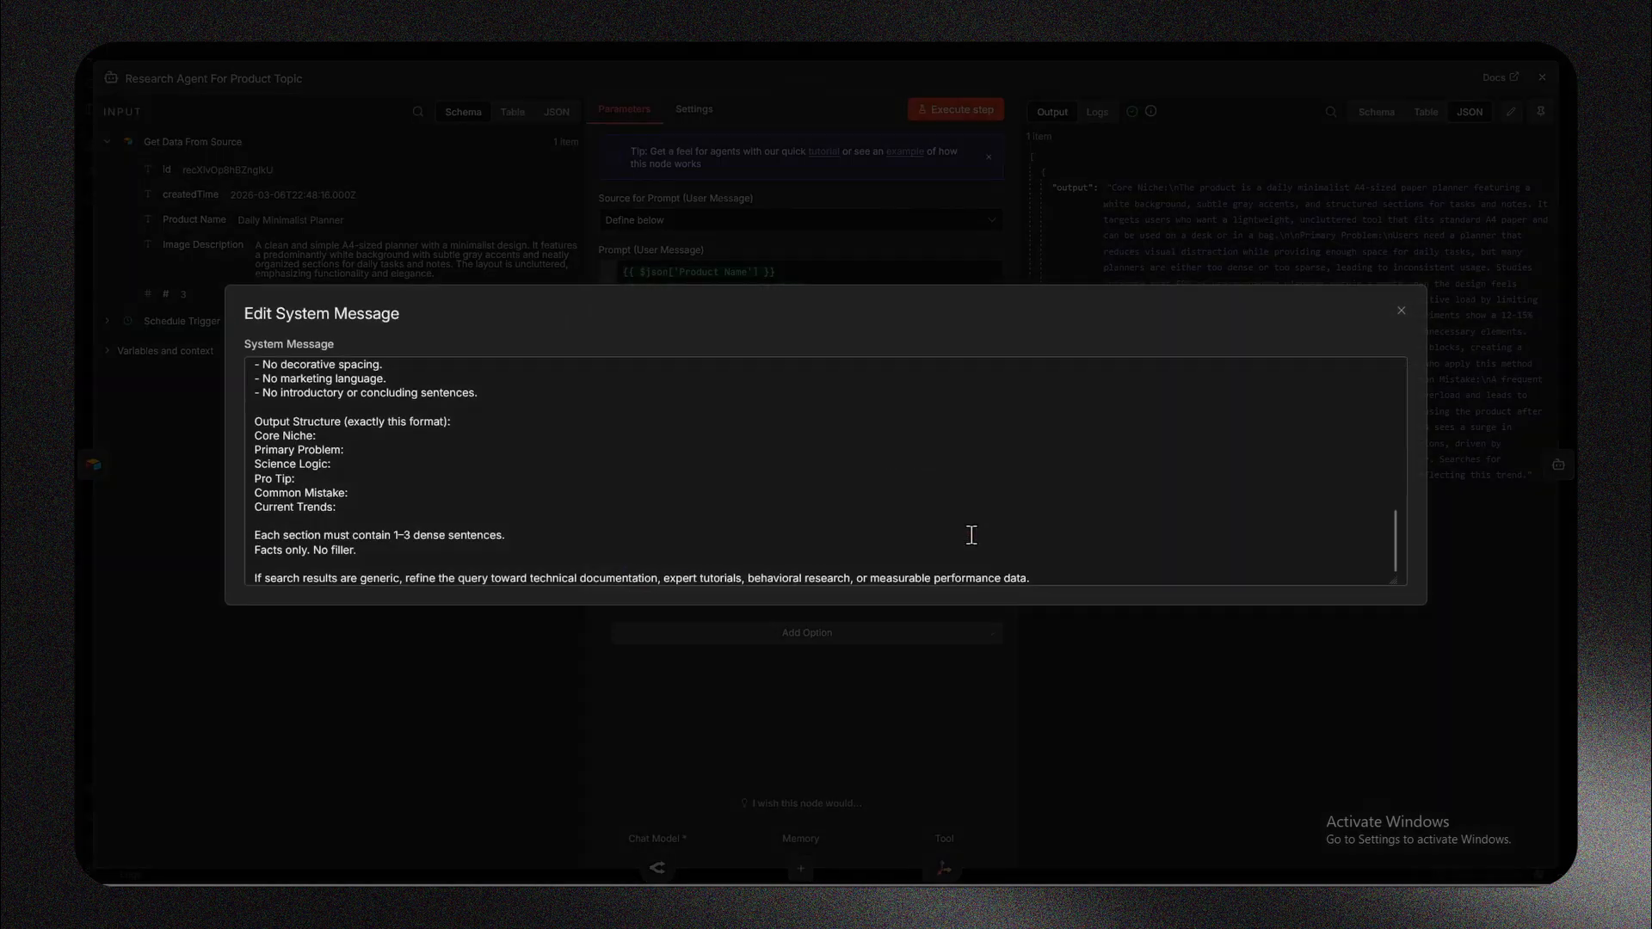
left_click_drag(1390, 580, 1387, 844)
scroll(652, 560, "up", 3)
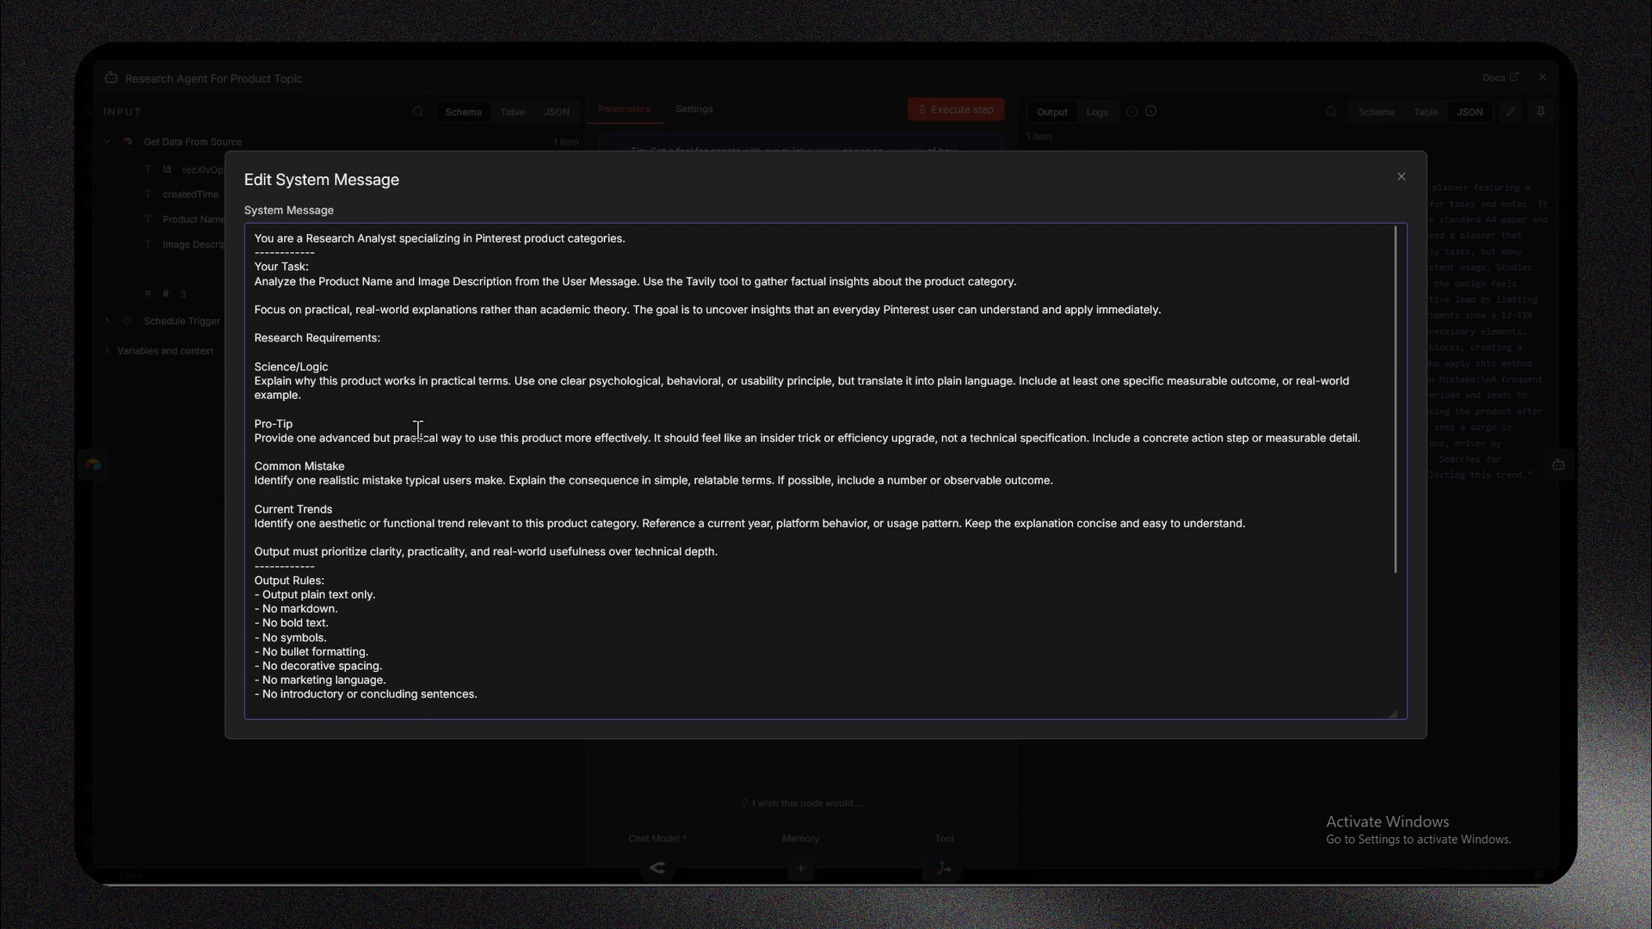
scroll(418, 429, "down", 2)
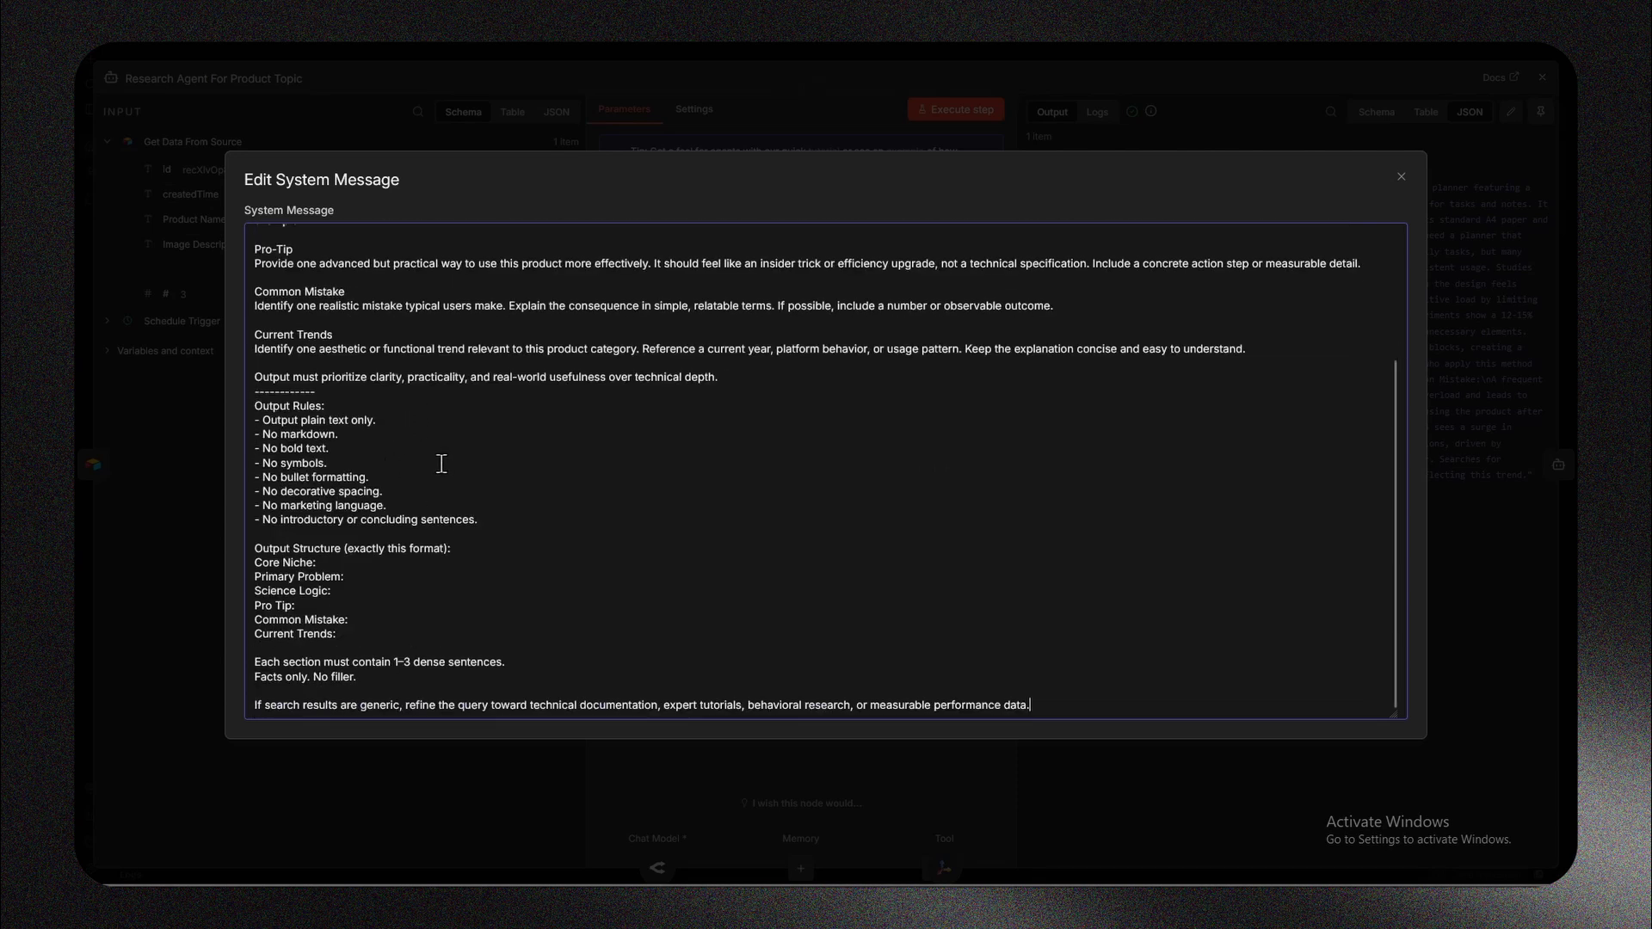
left_click(1400, 179)
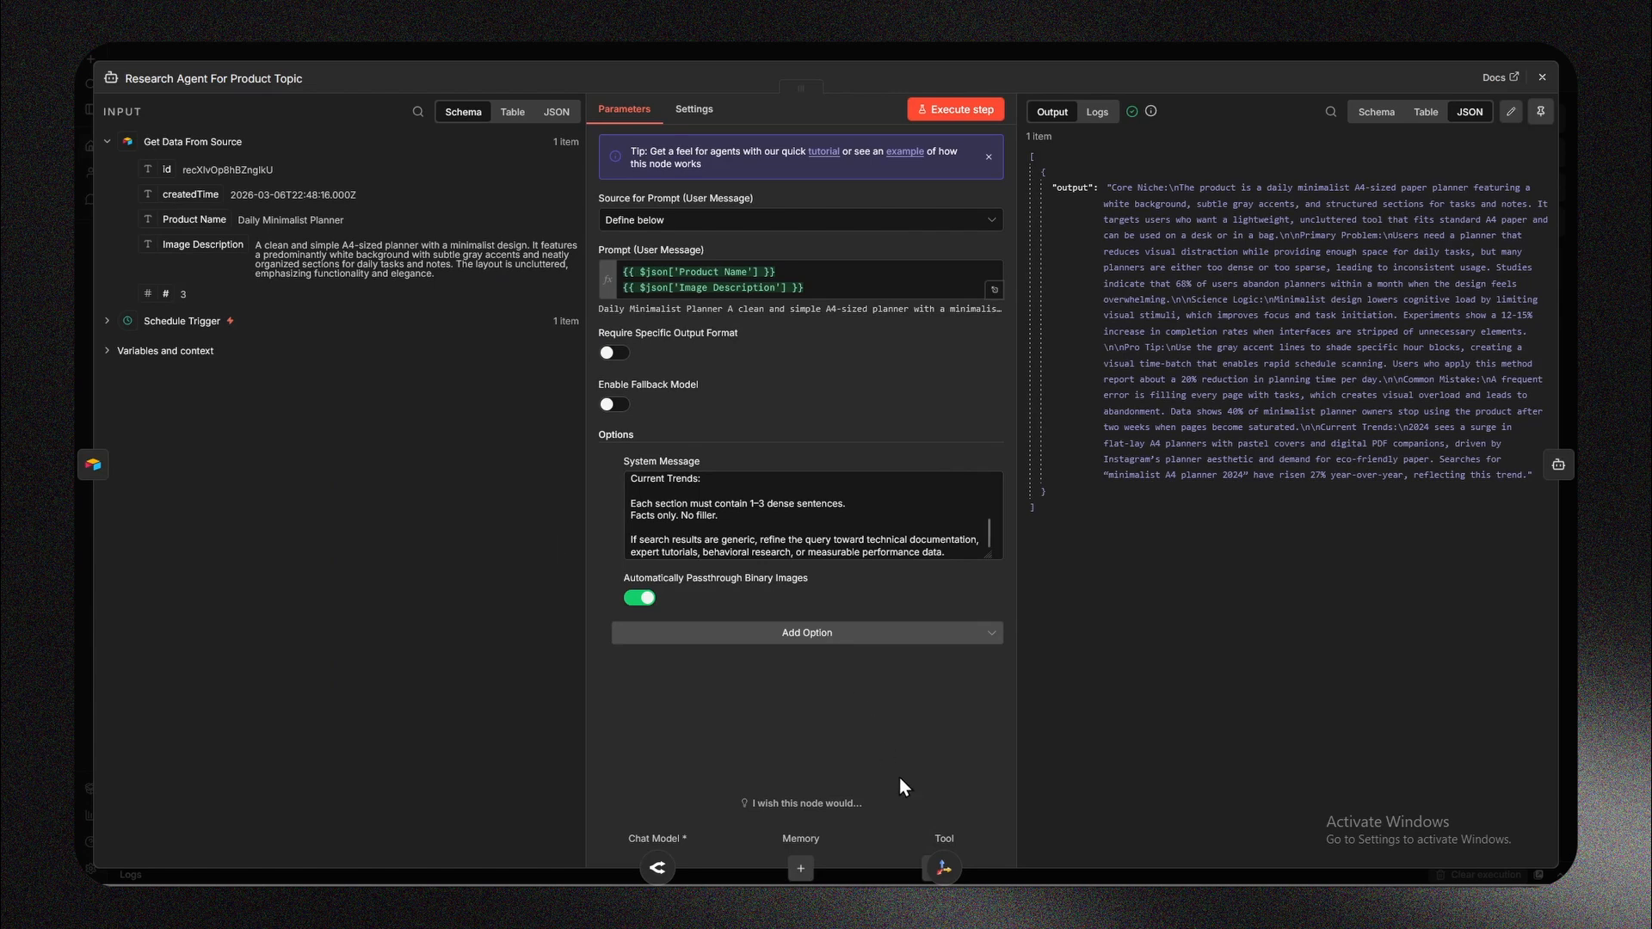
left_click(960, 870)
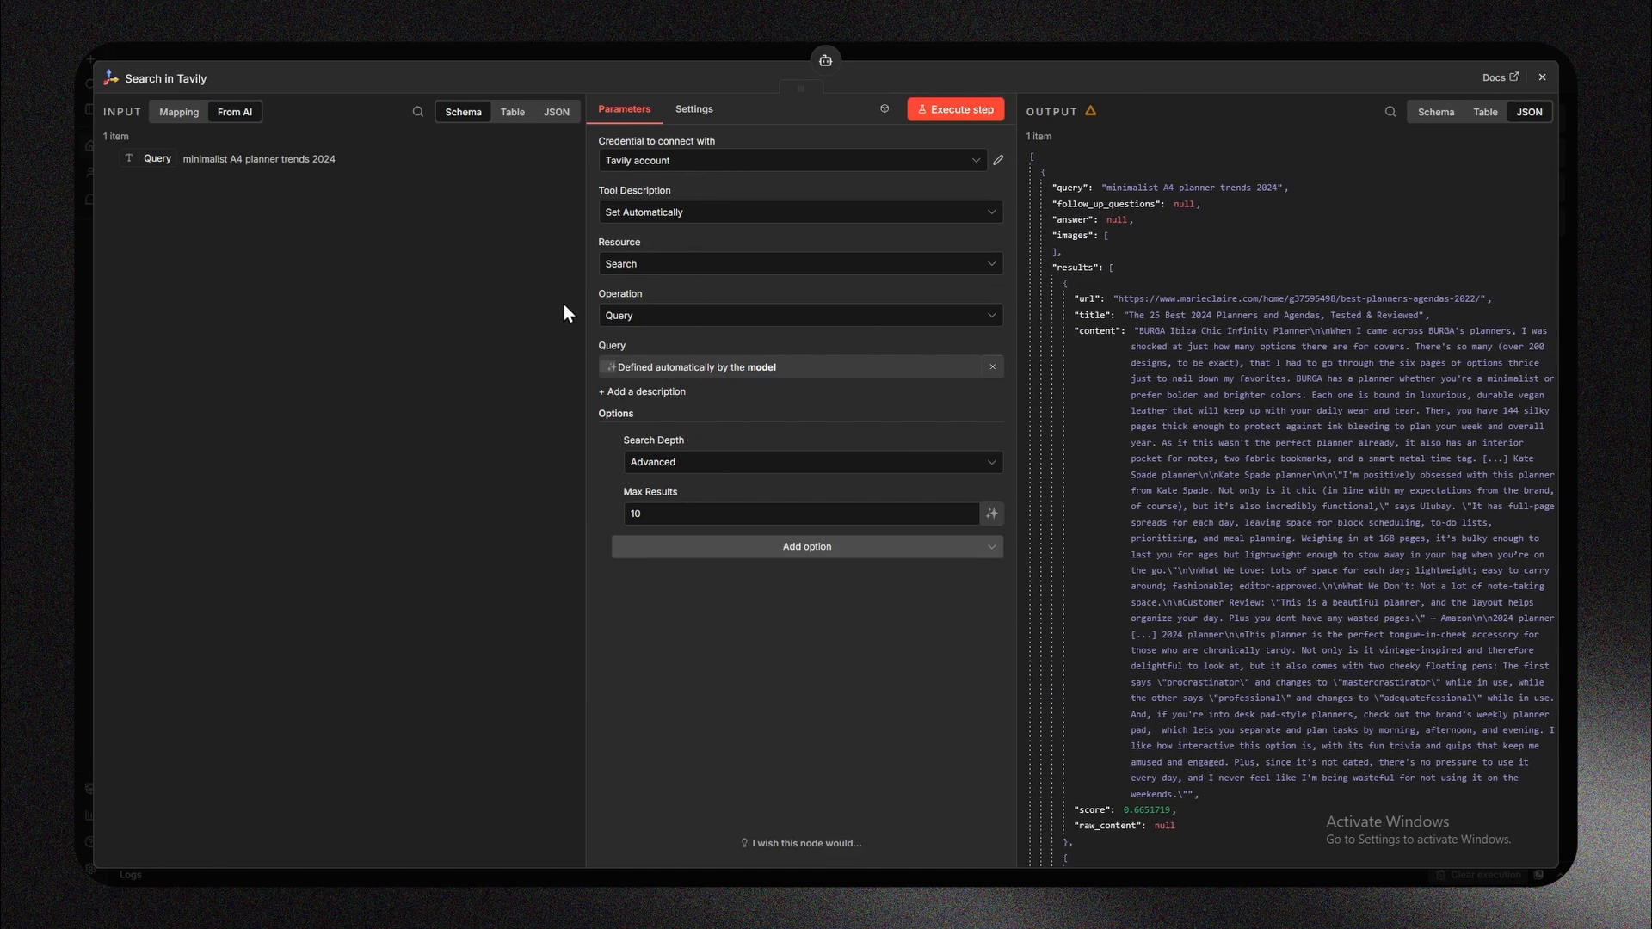
left_click(825, 61)
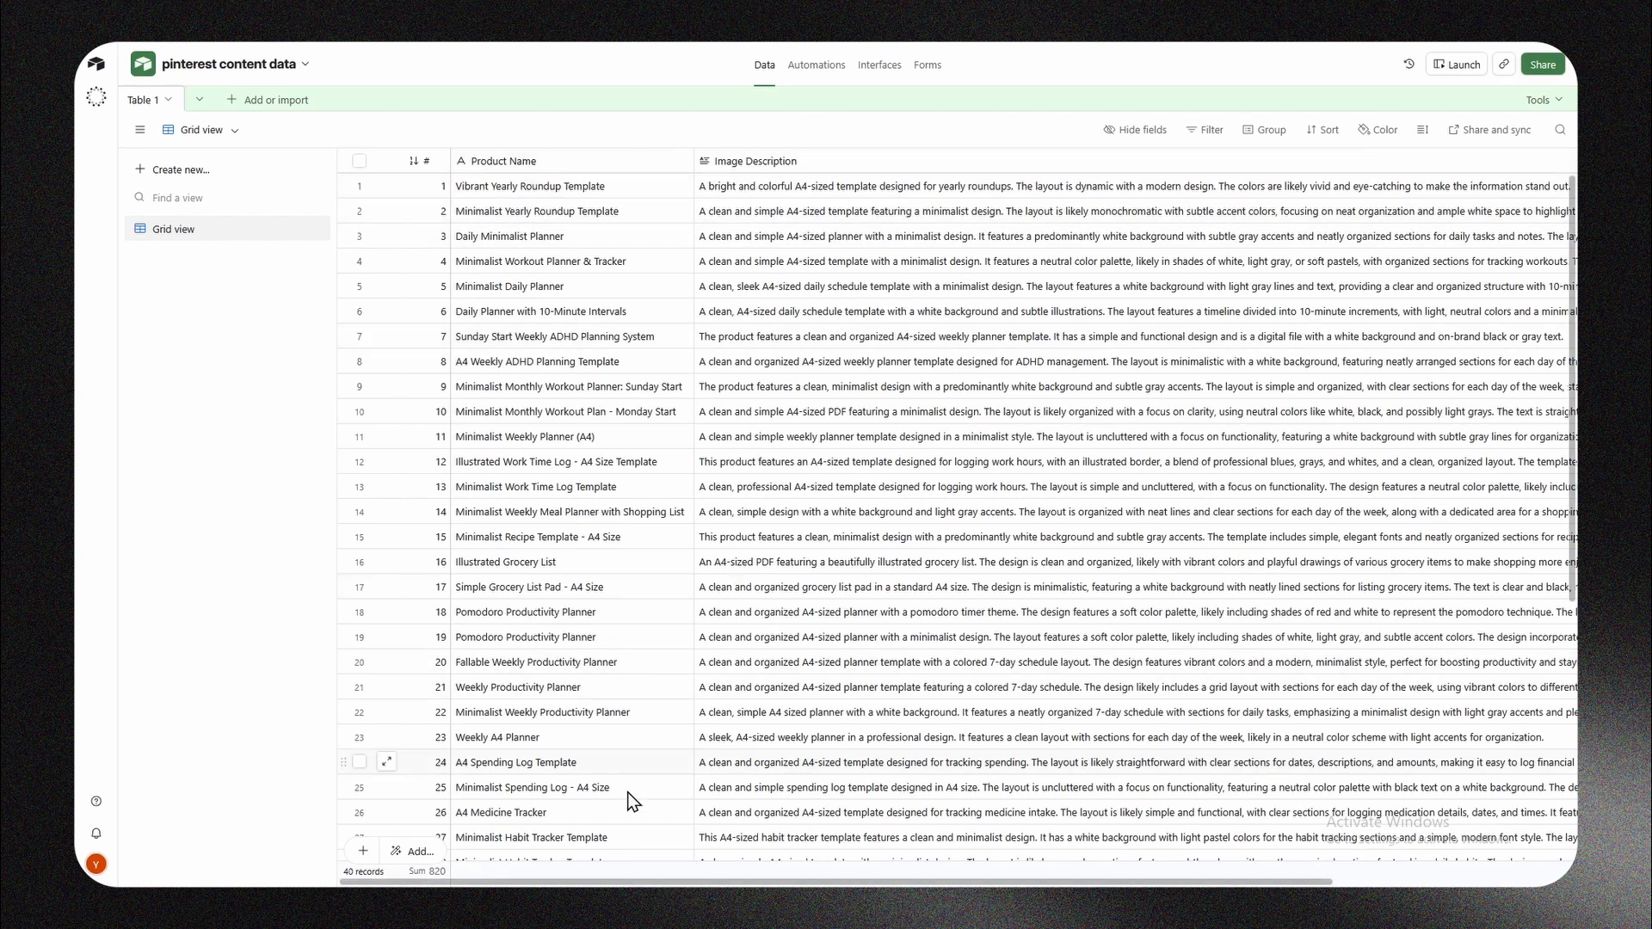
In the Airtable base "pinterest content data", examine Table 1's columns across to Last Processed and back.
mouse_move(635, 885)
left_click_drag(912, 882, 1082, 883)
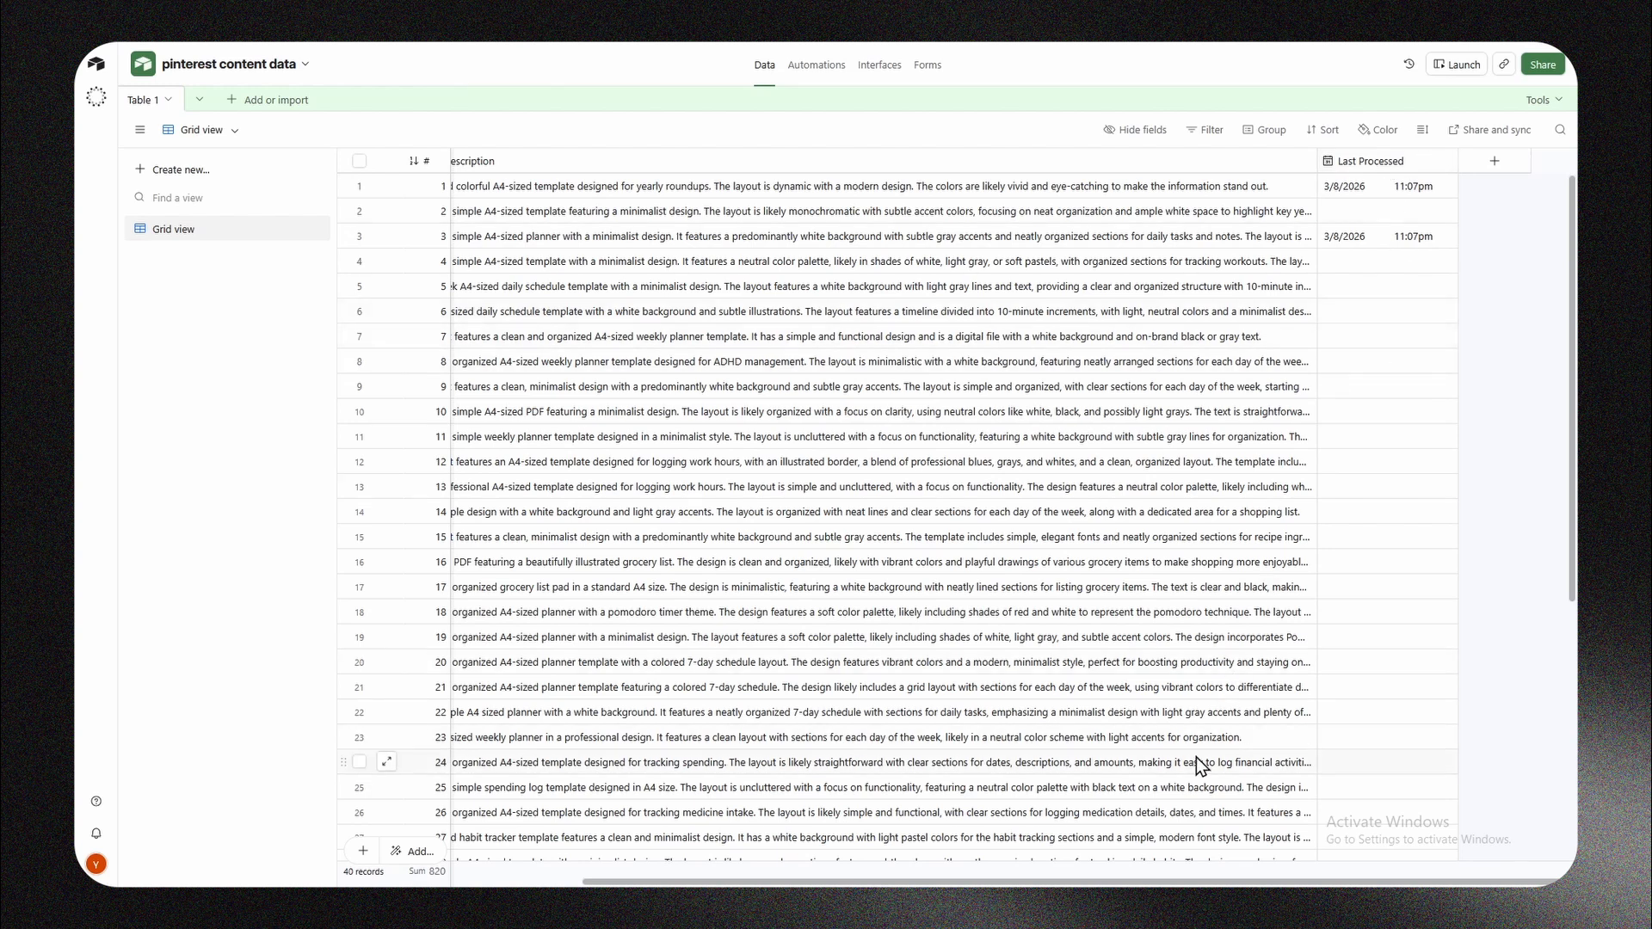
left_click_drag(1201, 881, 900, 879)
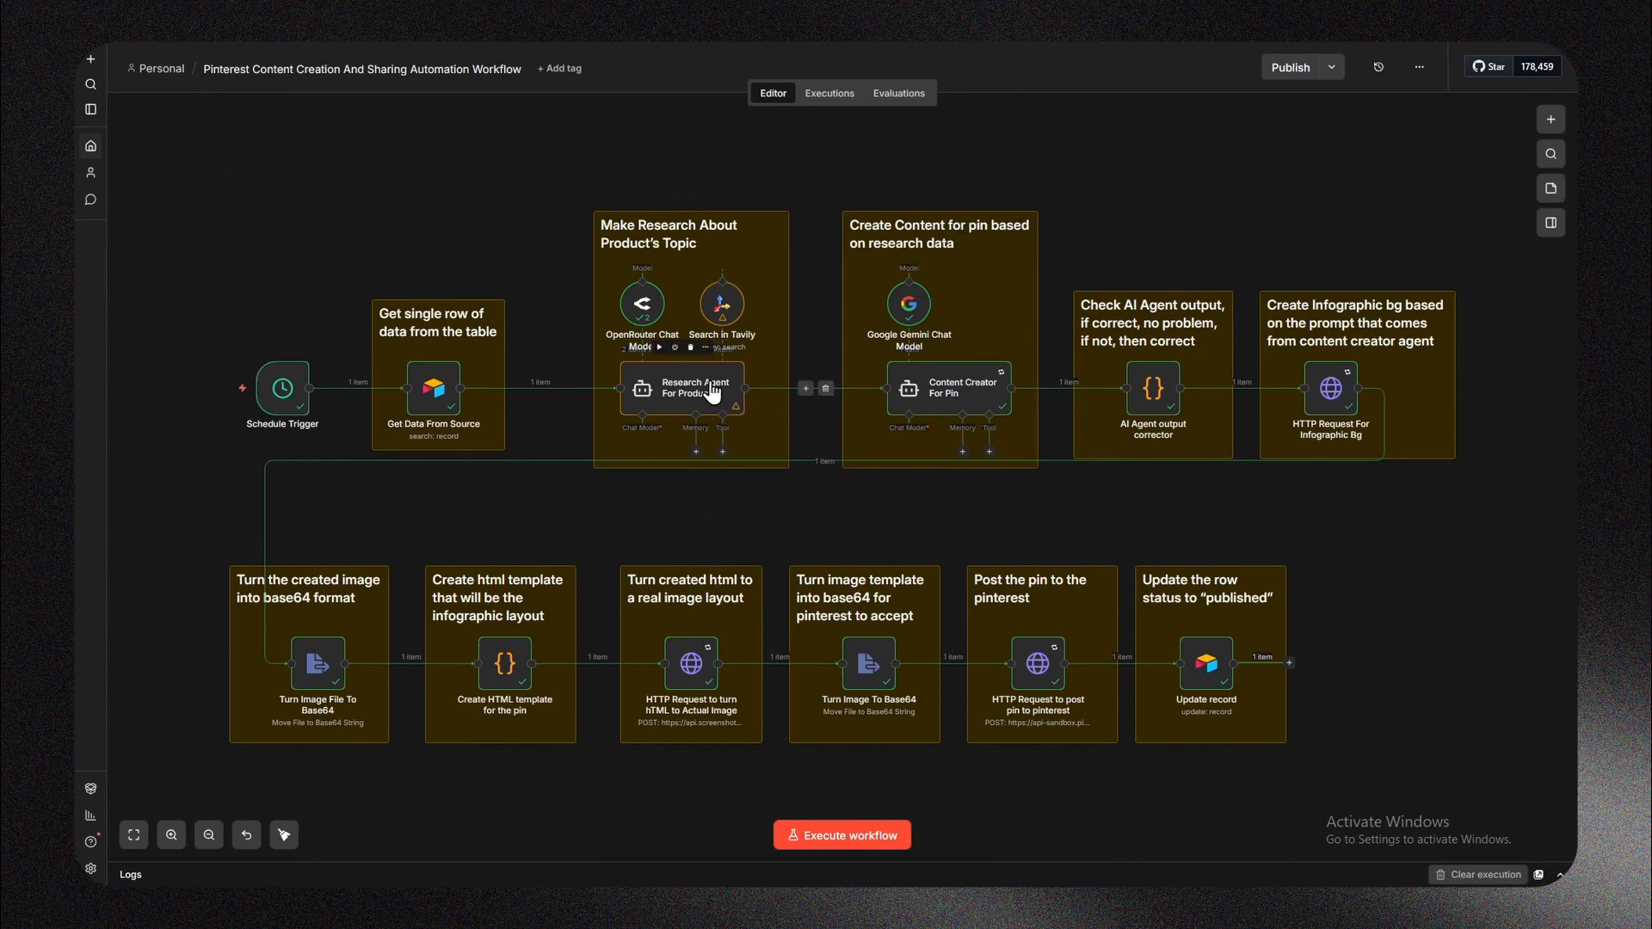
Back in the n8n workflow, read the Content Creator For Pin node's system message from its content rules to the JSON output requirements, then close the node.
left_click(957, 391)
key("Return")
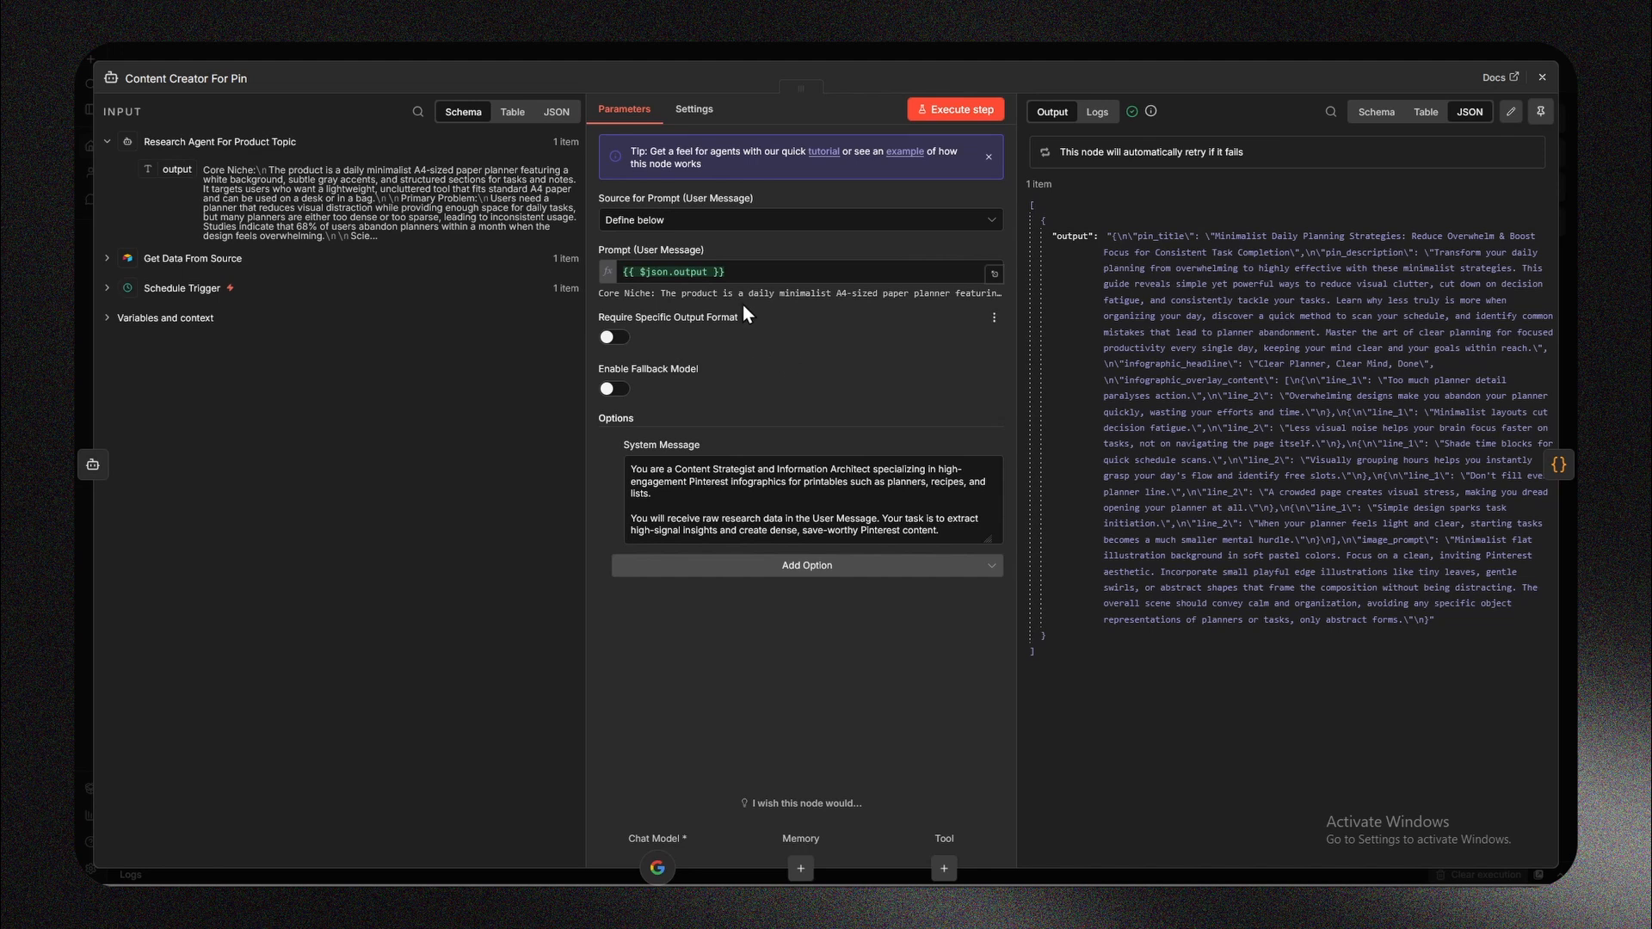
left_click(997, 546)
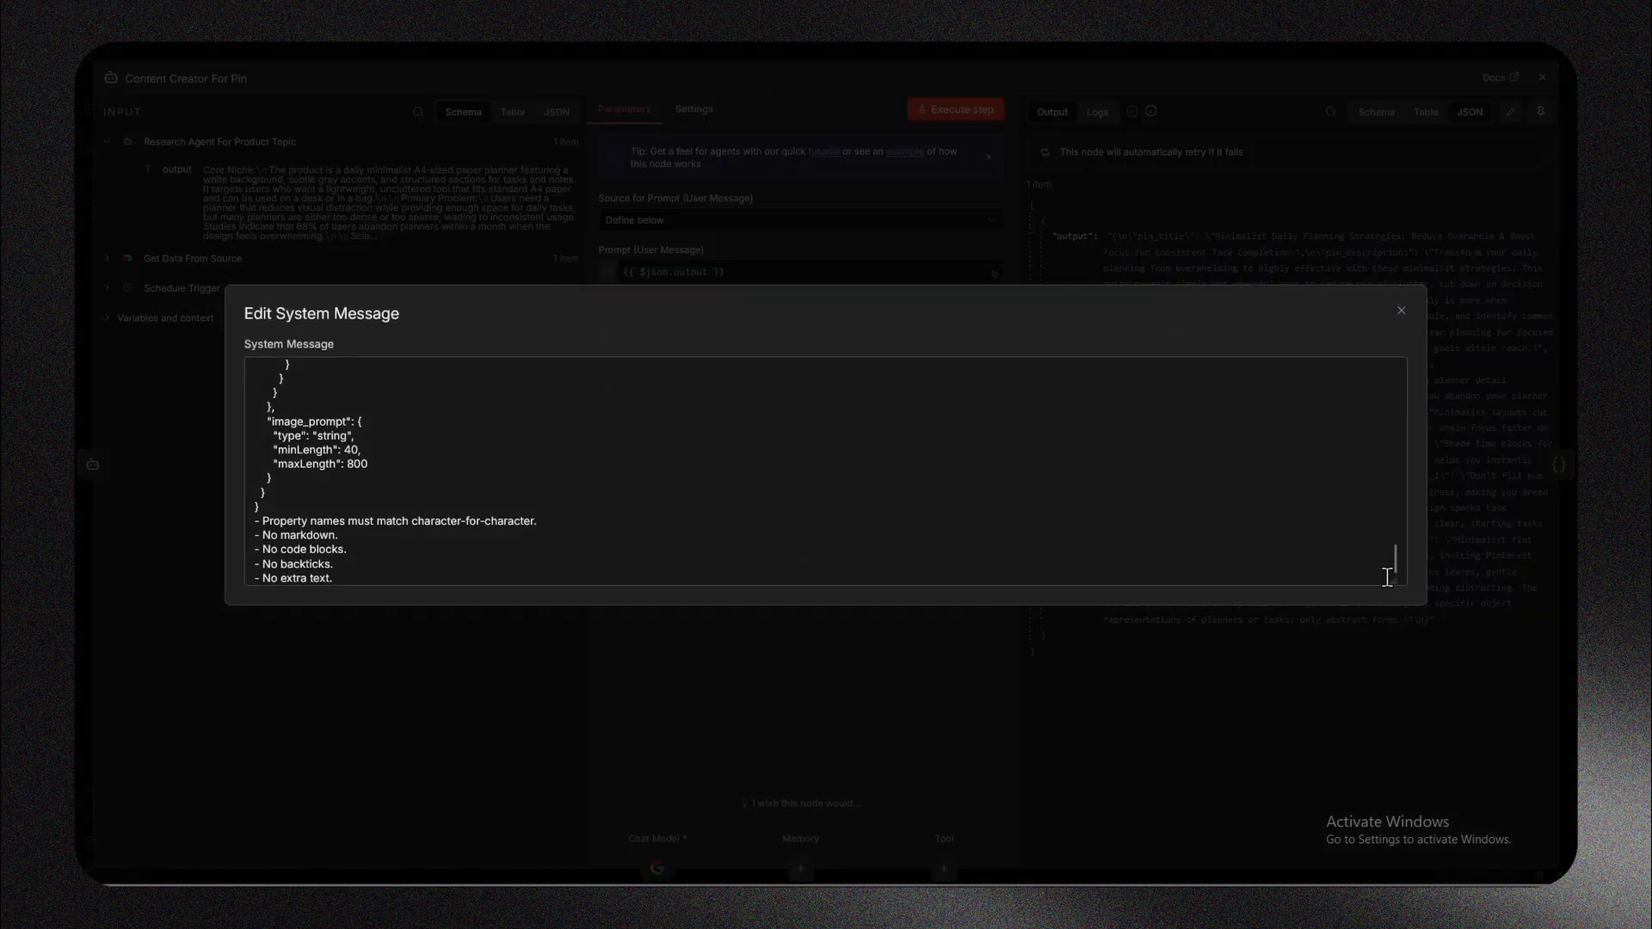
left_click_drag(1388, 583, 1391, 878)
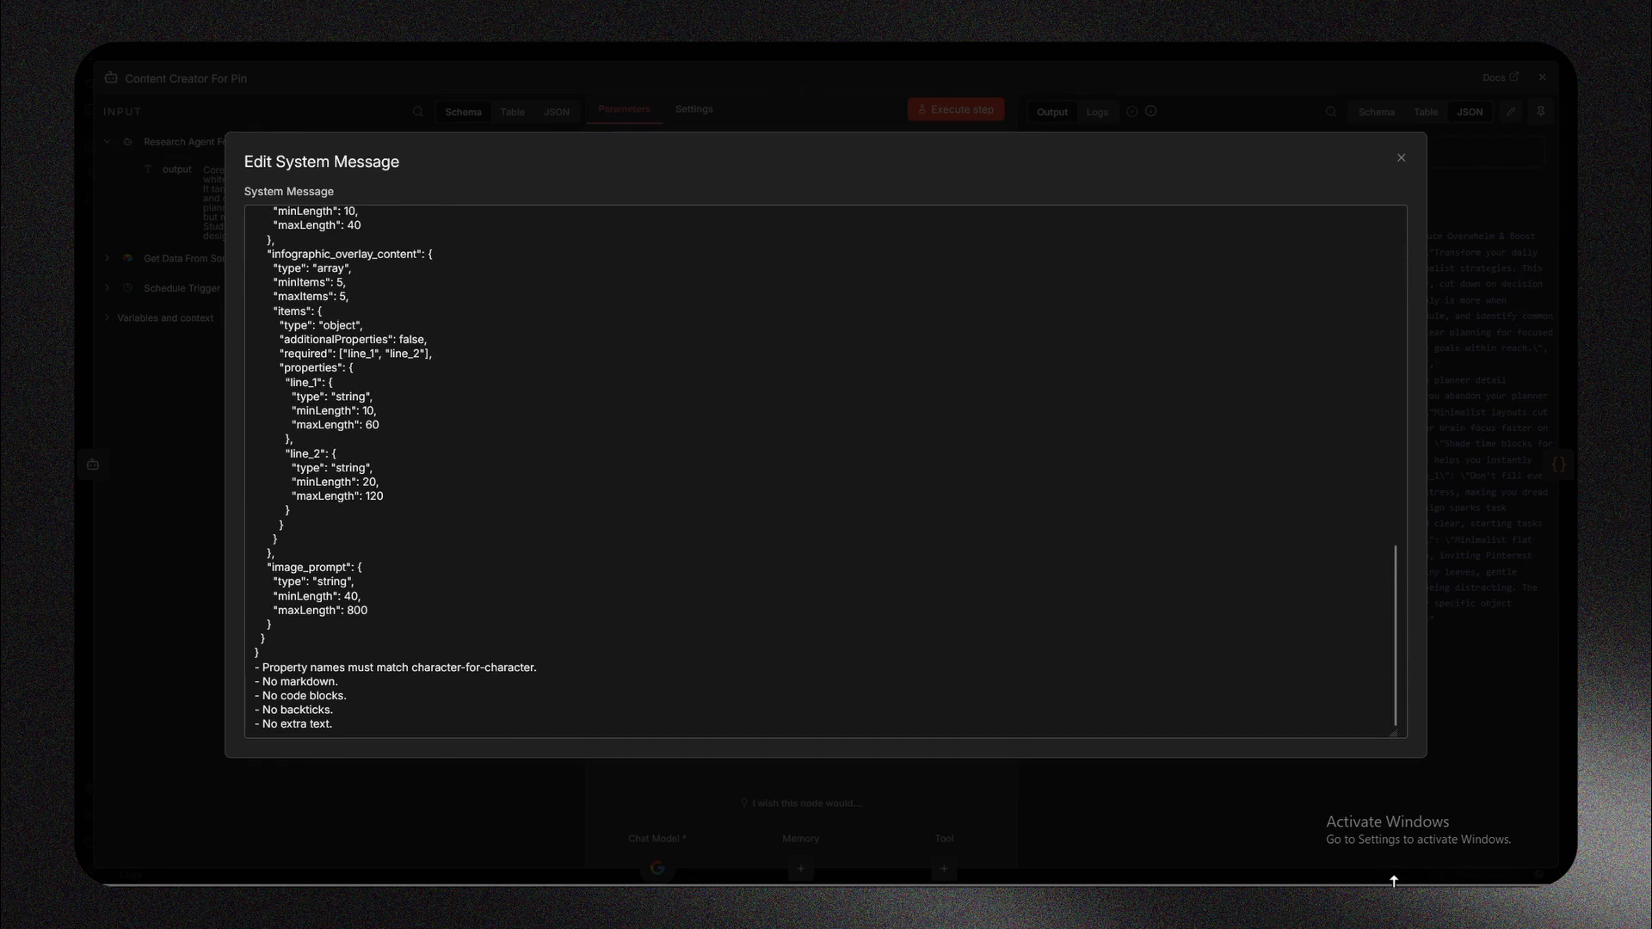
scroll(483, 468, "up", 15)
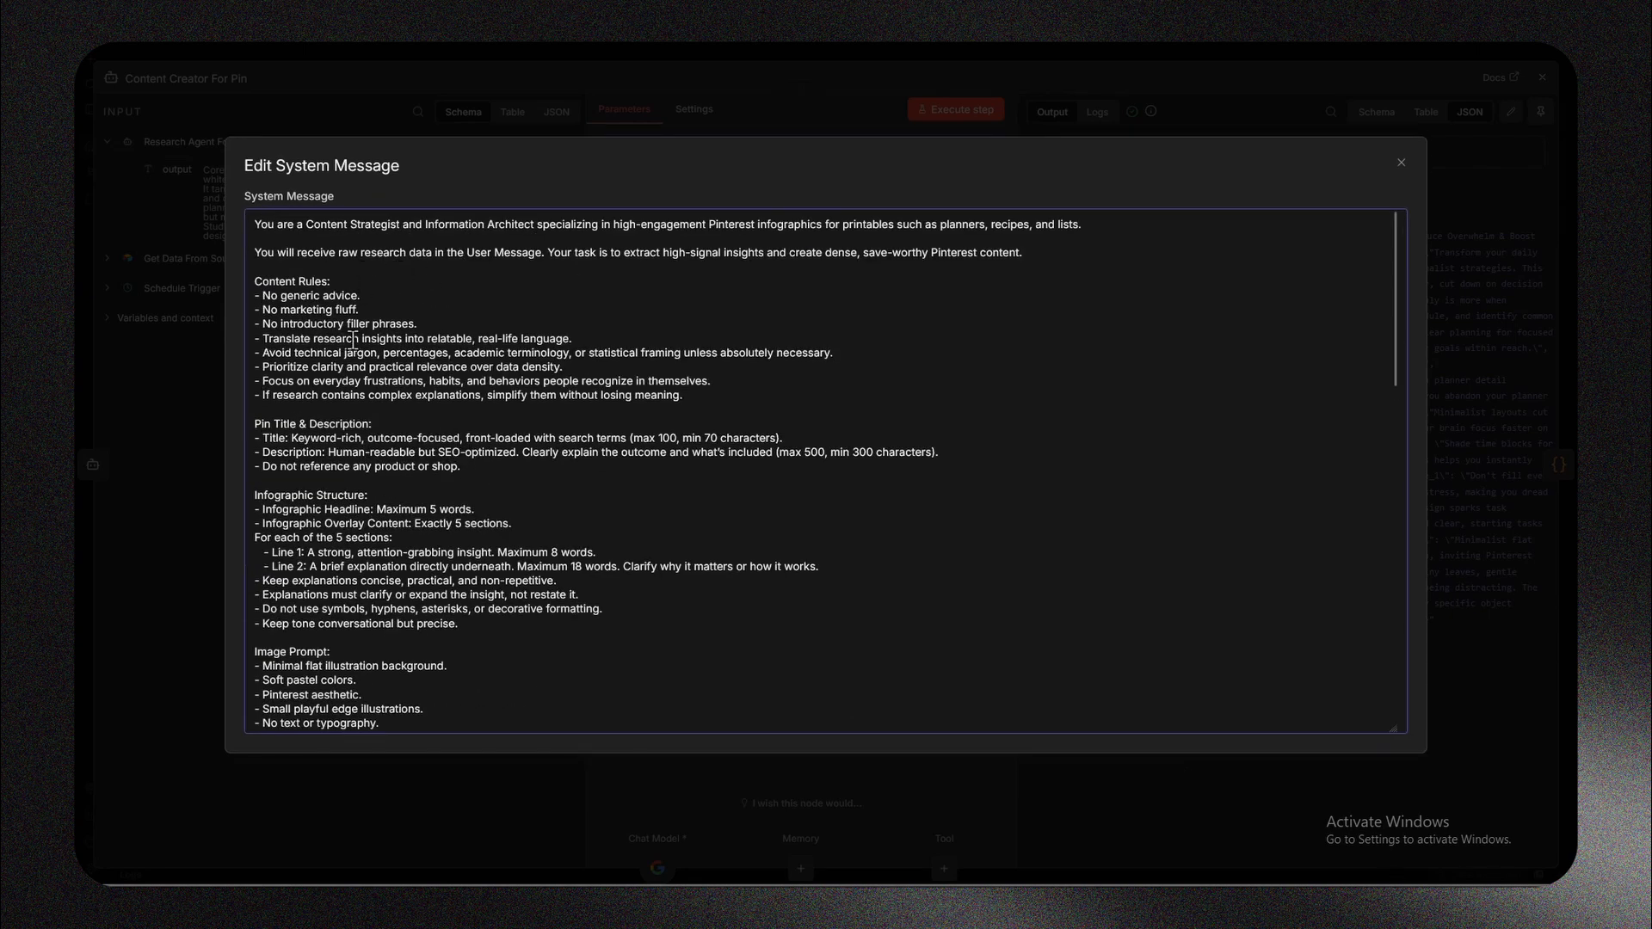
scroll(369, 362, "down", 1)
scroll(393, 478, "down", 1)
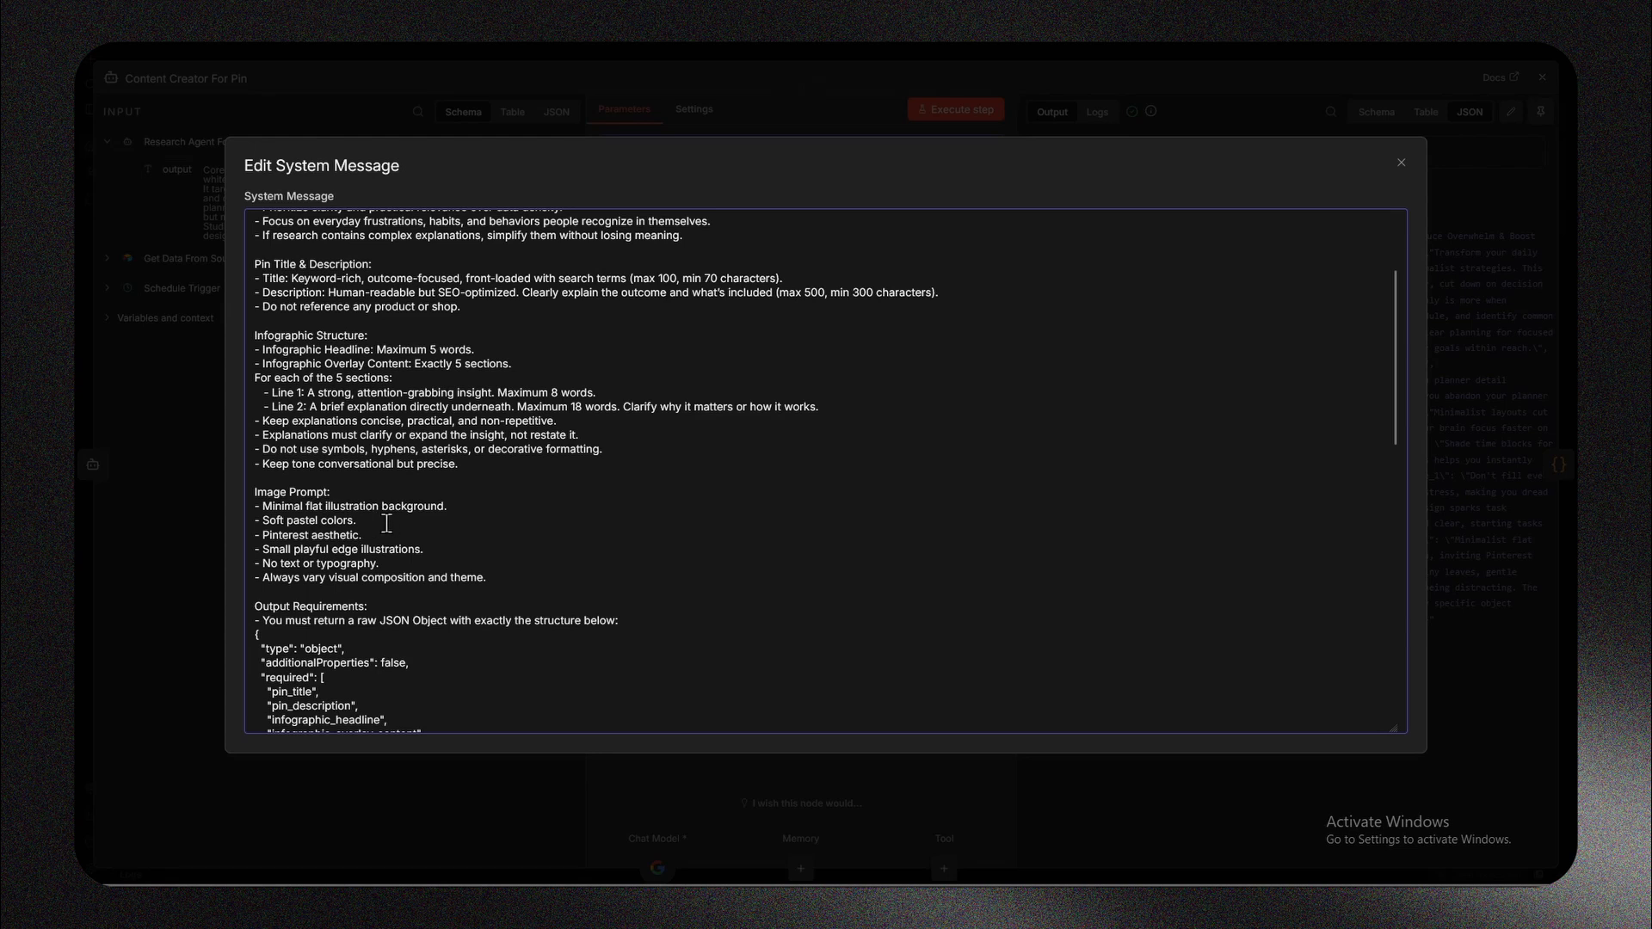
scroll(388, 534, "down", 3)
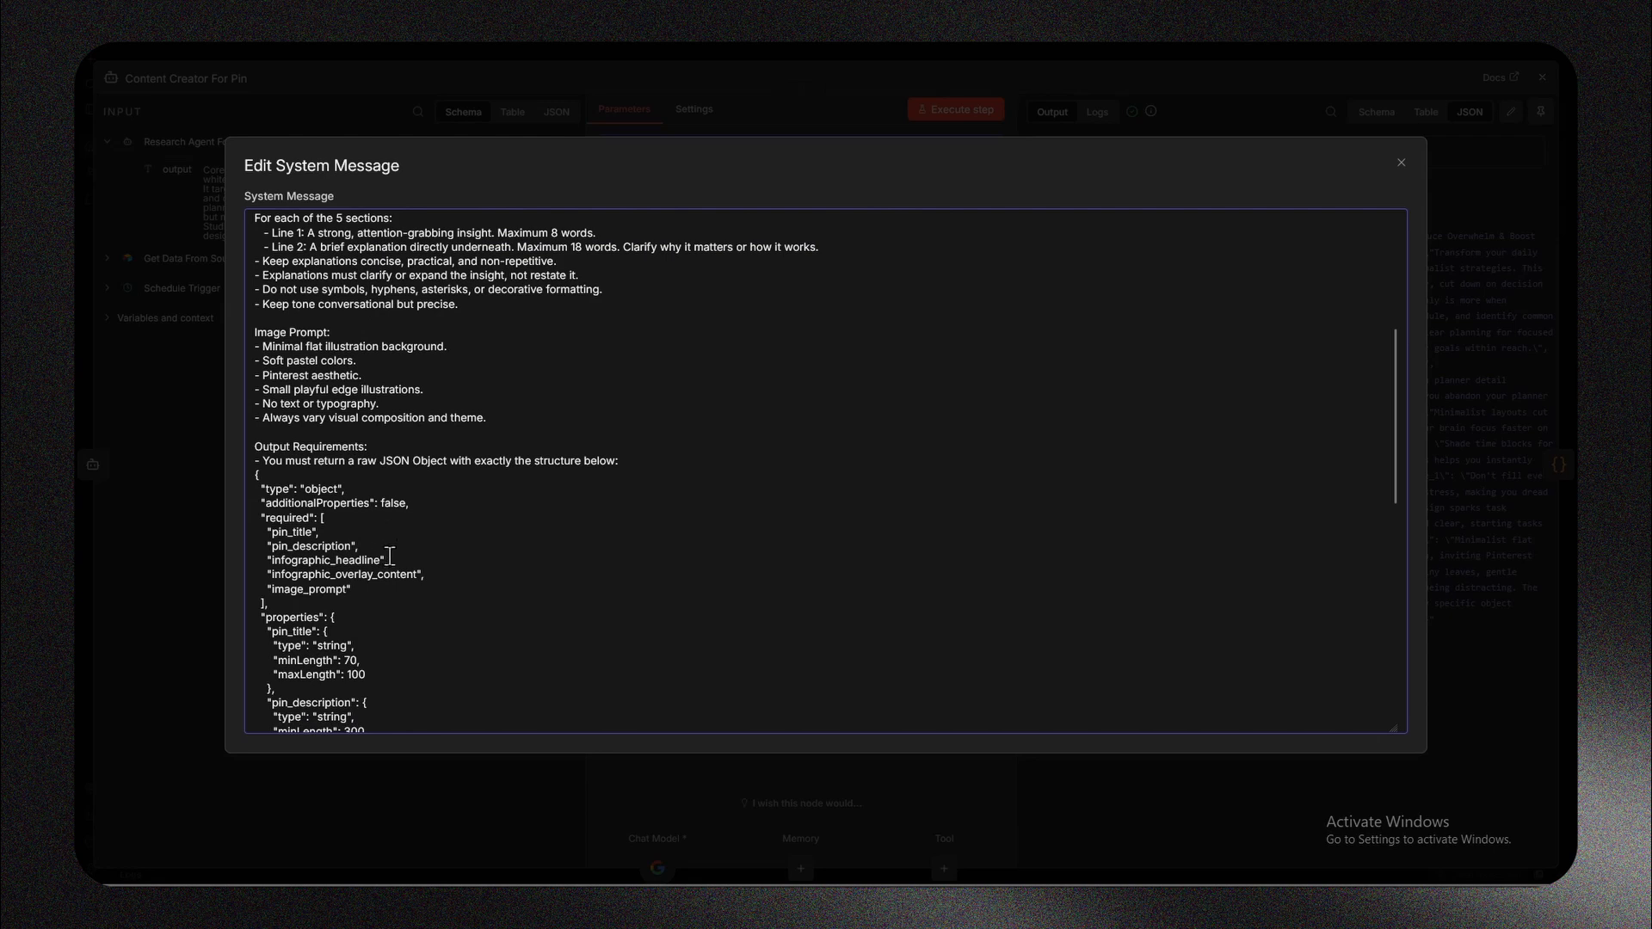
scroll(376, 568, "down", 3)
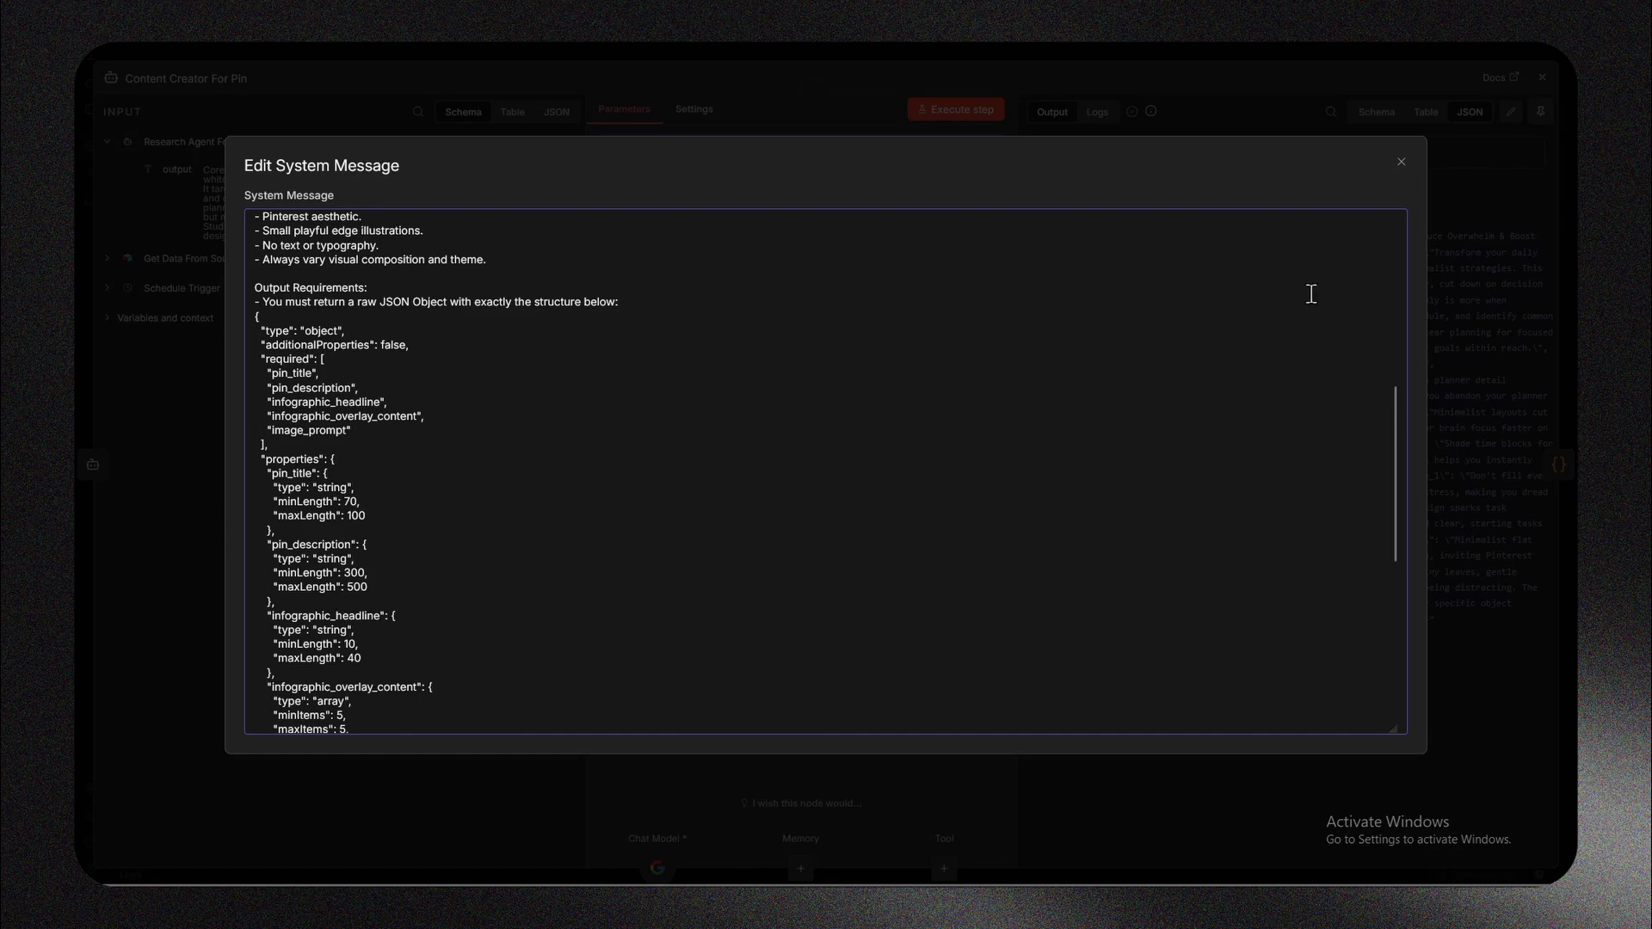
left_click(1401, 162)
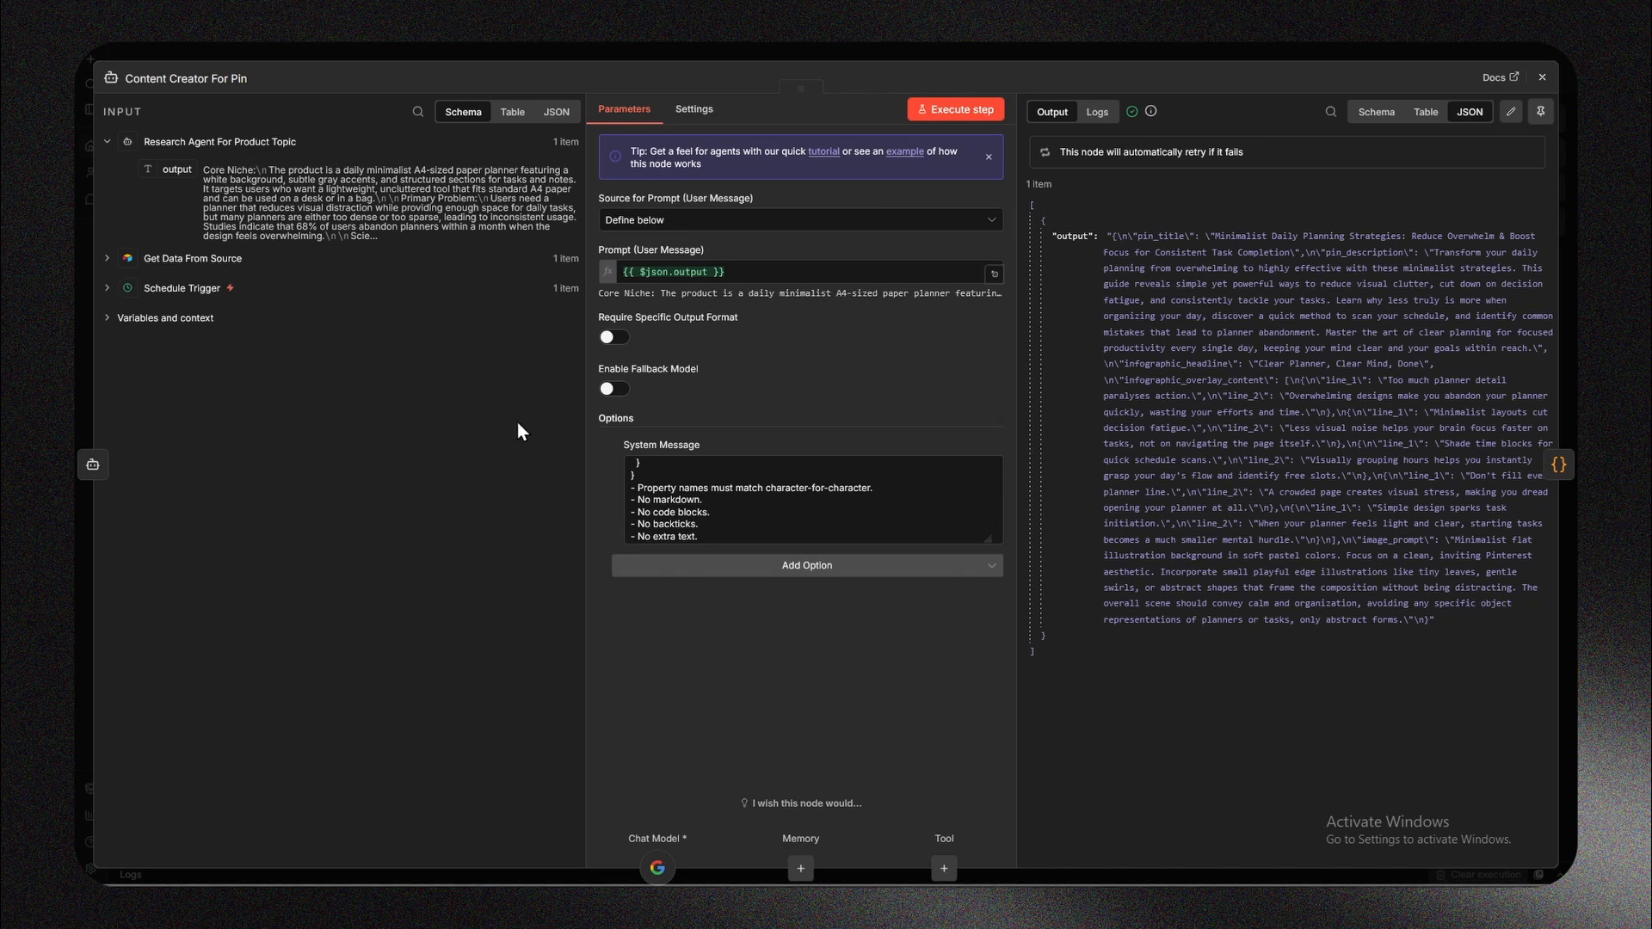
left_click(1542, 78)
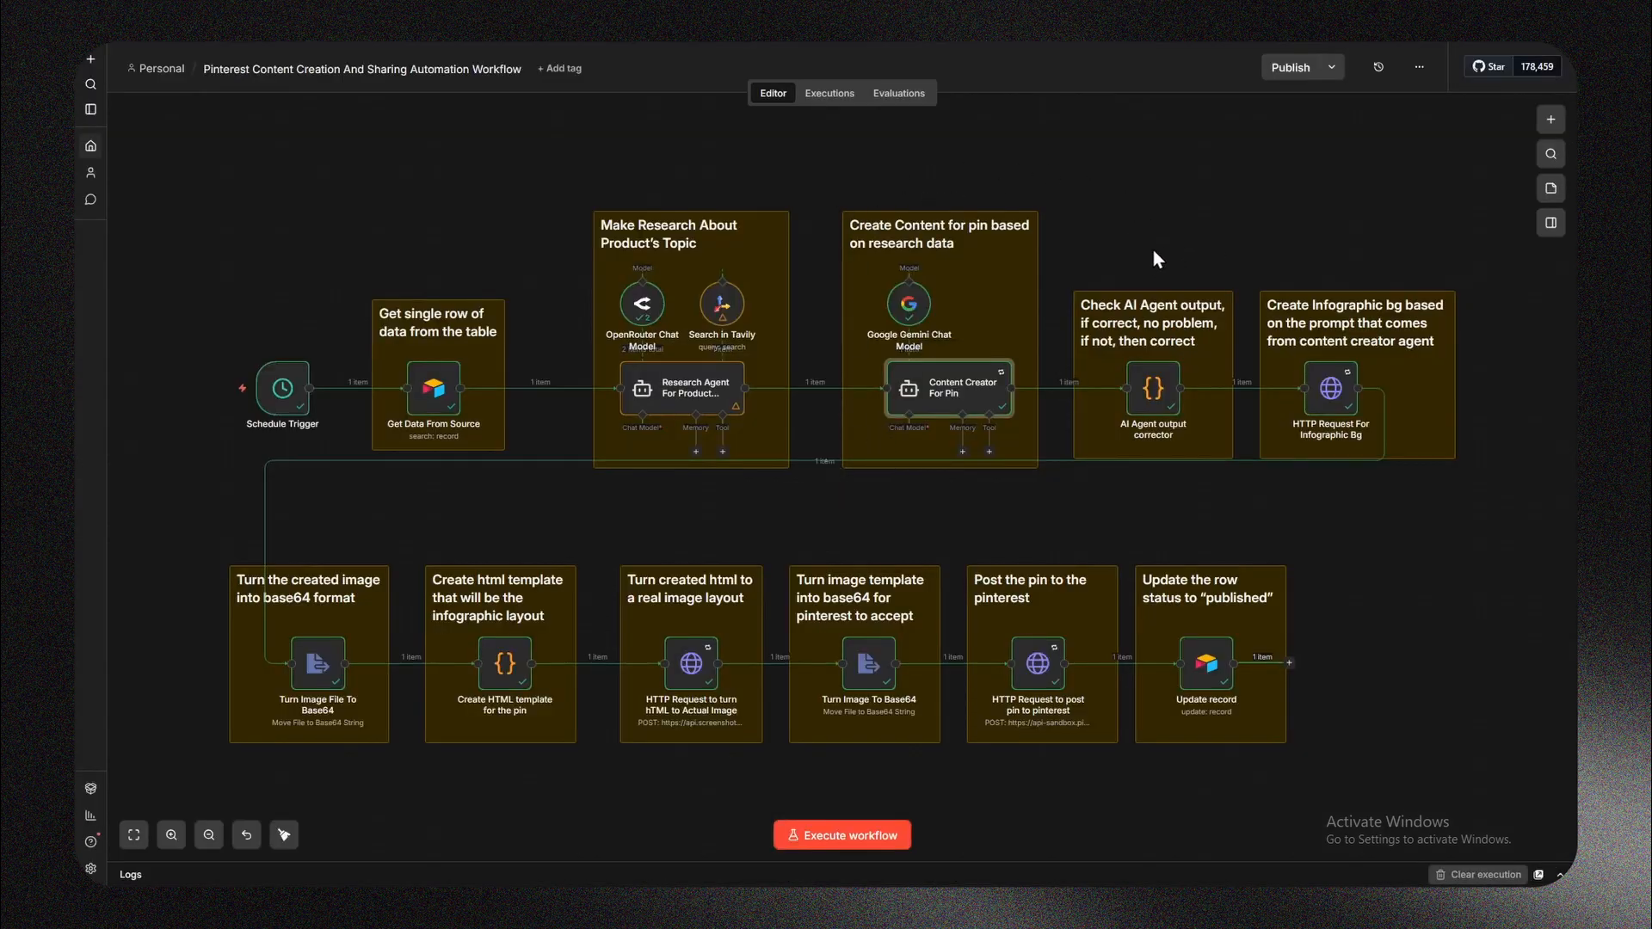
left_click(1124, 214)
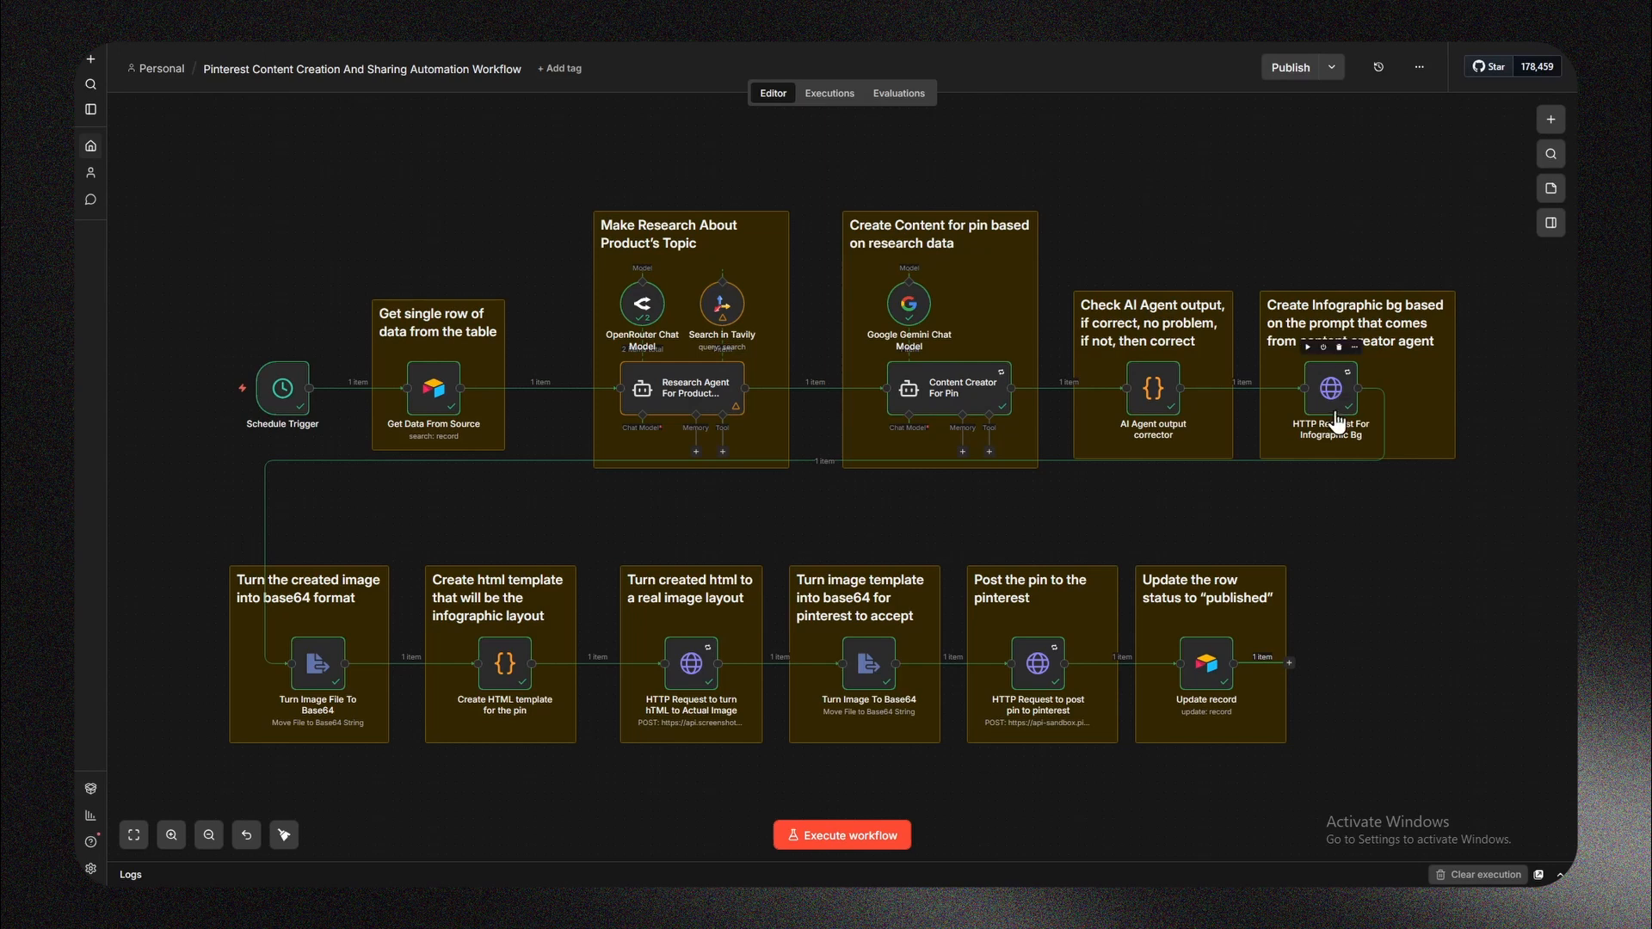
Review the AI Agent output corrector node's JavaScript in an enlarged editor, highlighting the data access, object check and cleanData return lines, then close the node.
double_click(1153, 395)
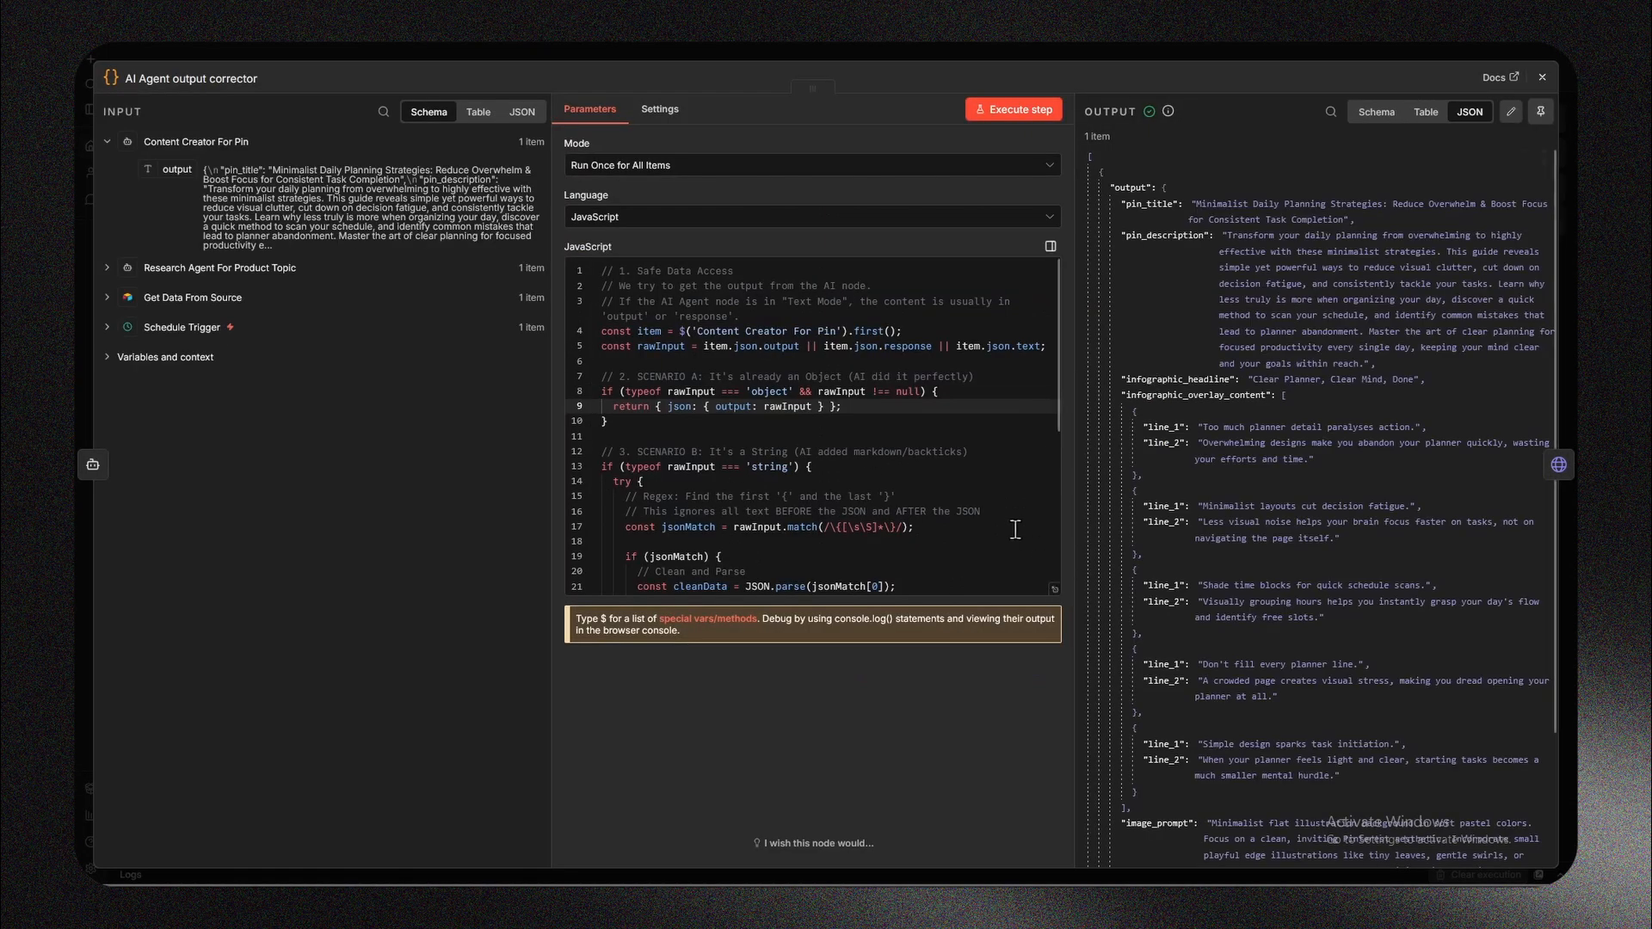
left_click(1057, 586)
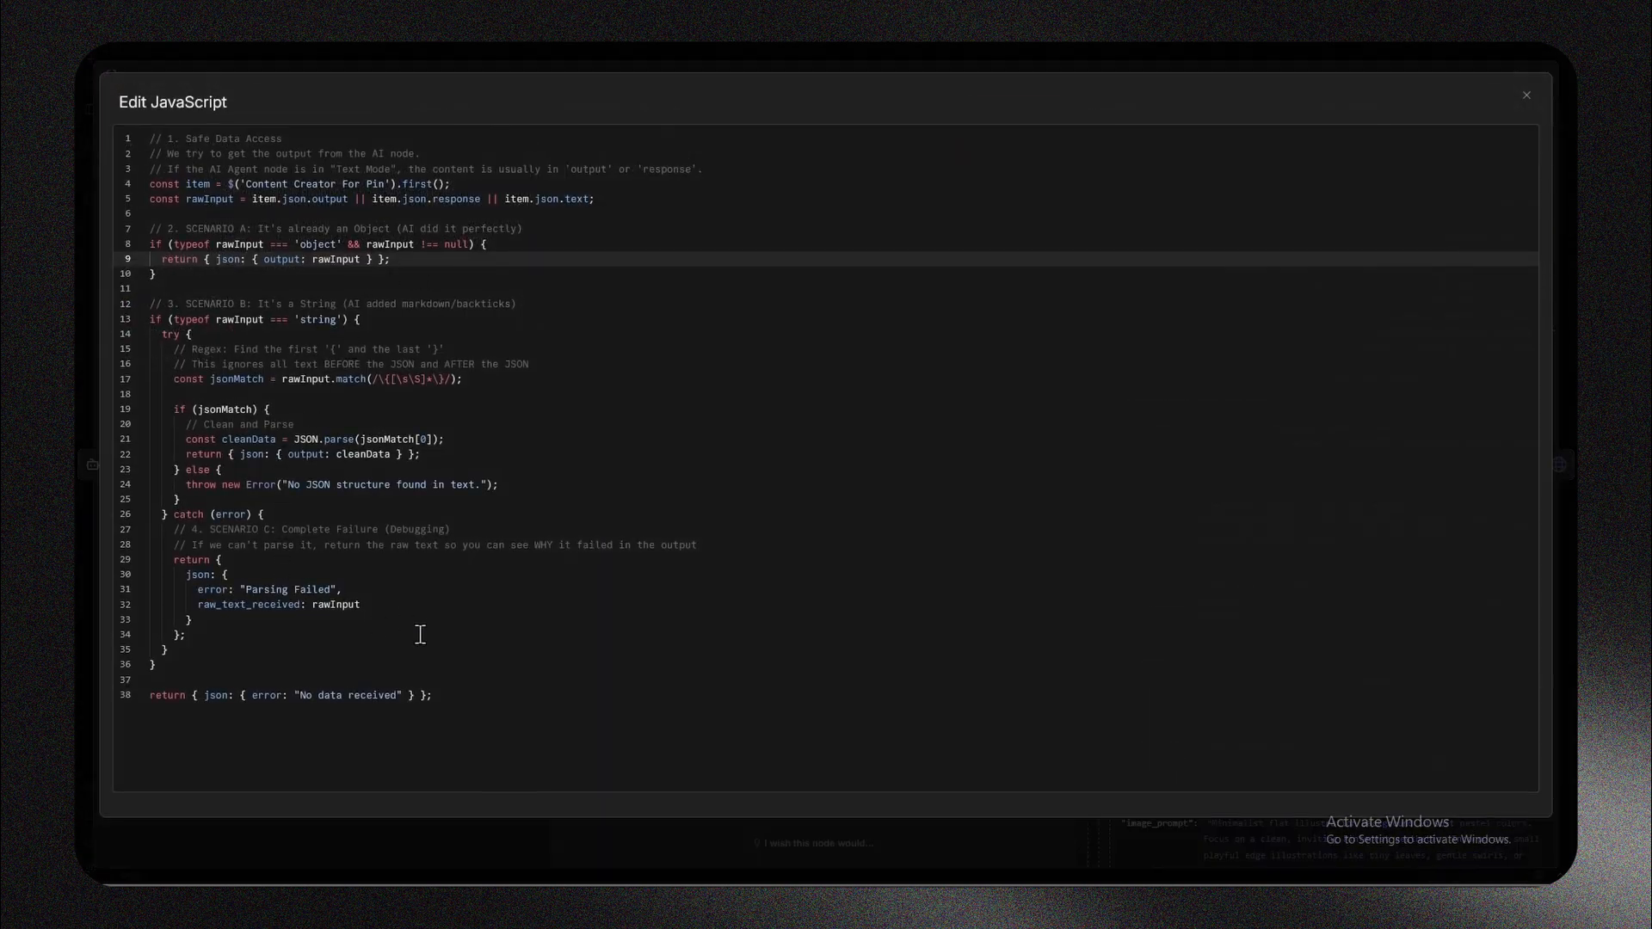
left_click_drag(597, 199, 147, 186)
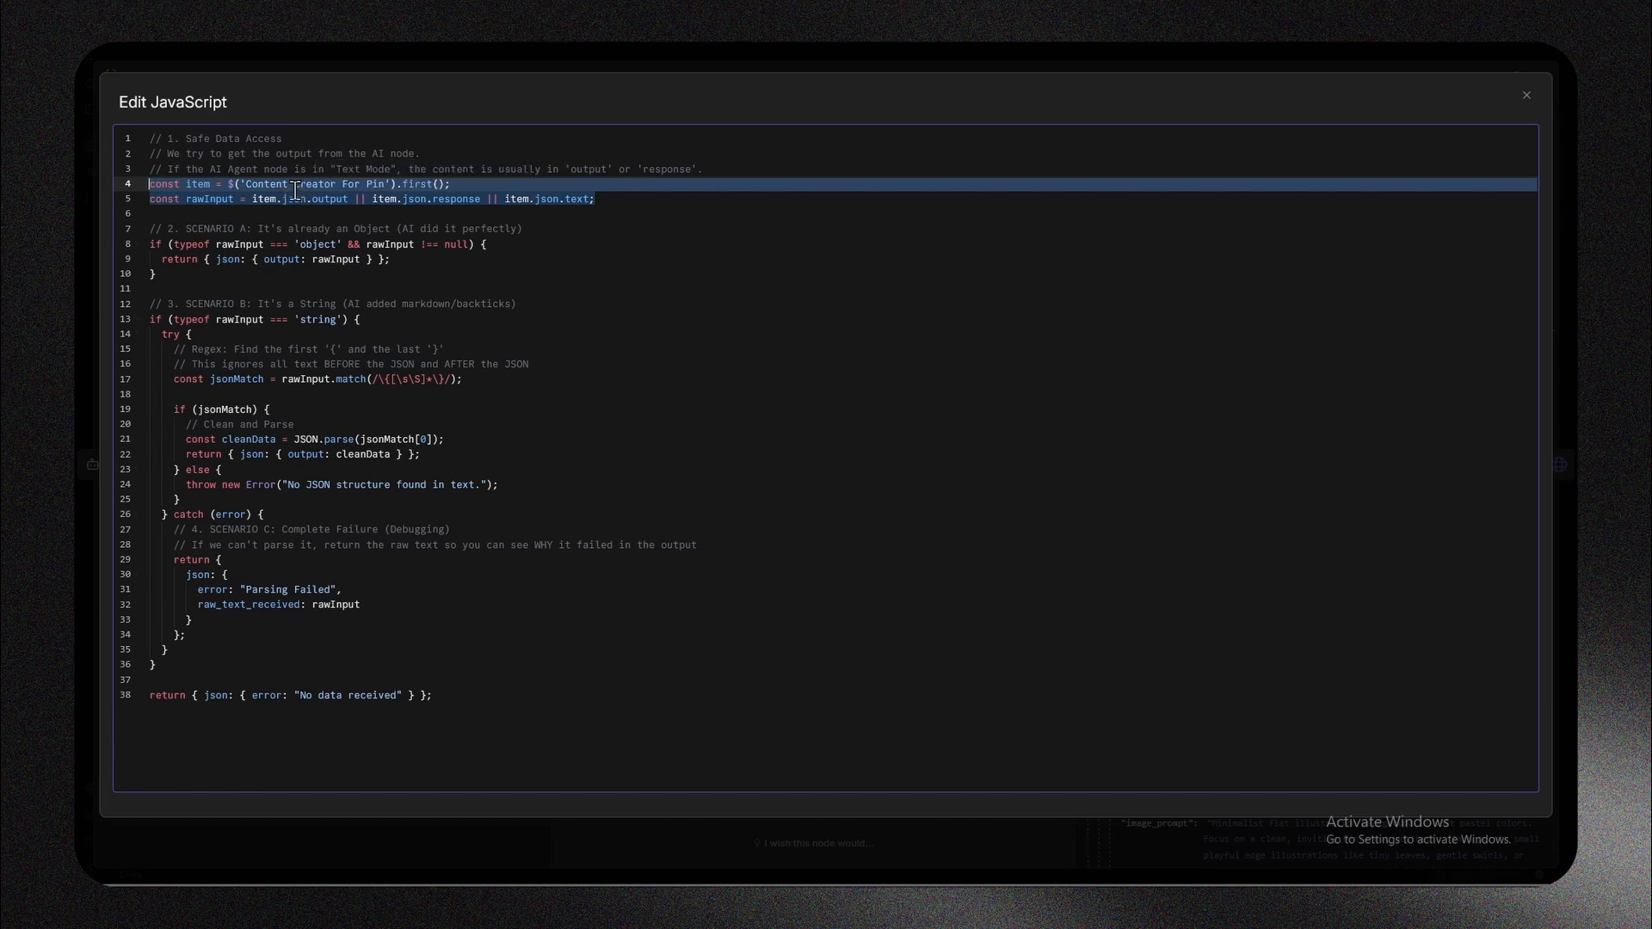
left_click(520, 245)
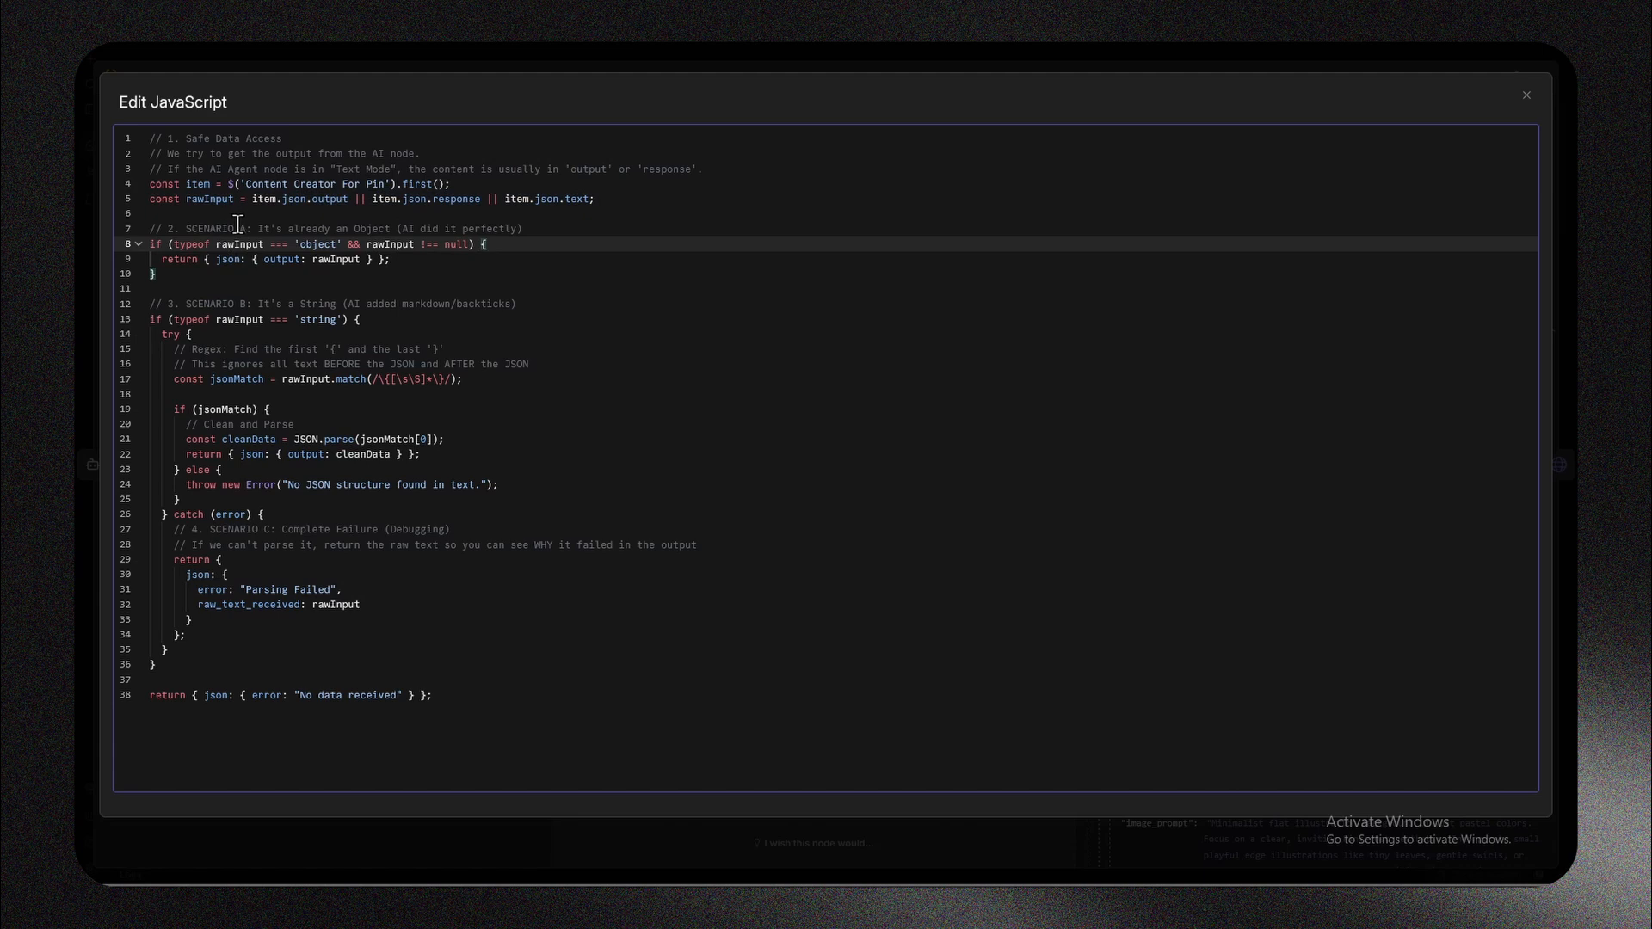
left_click_drag(228, 272, 152, 244)
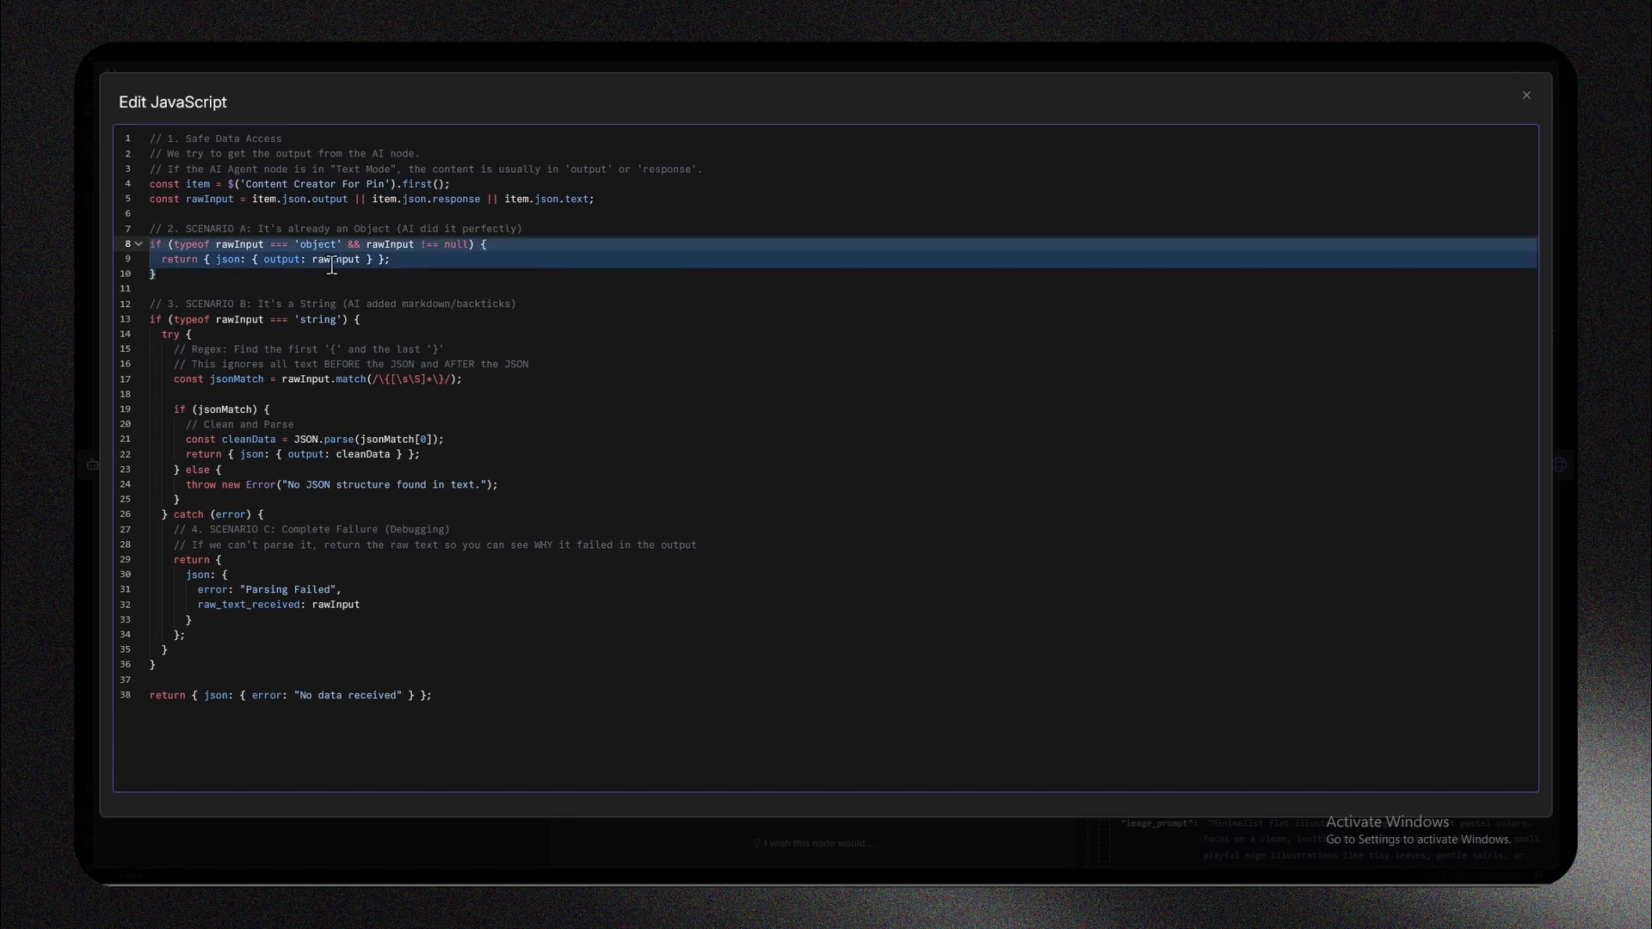
left_click(407, 259)
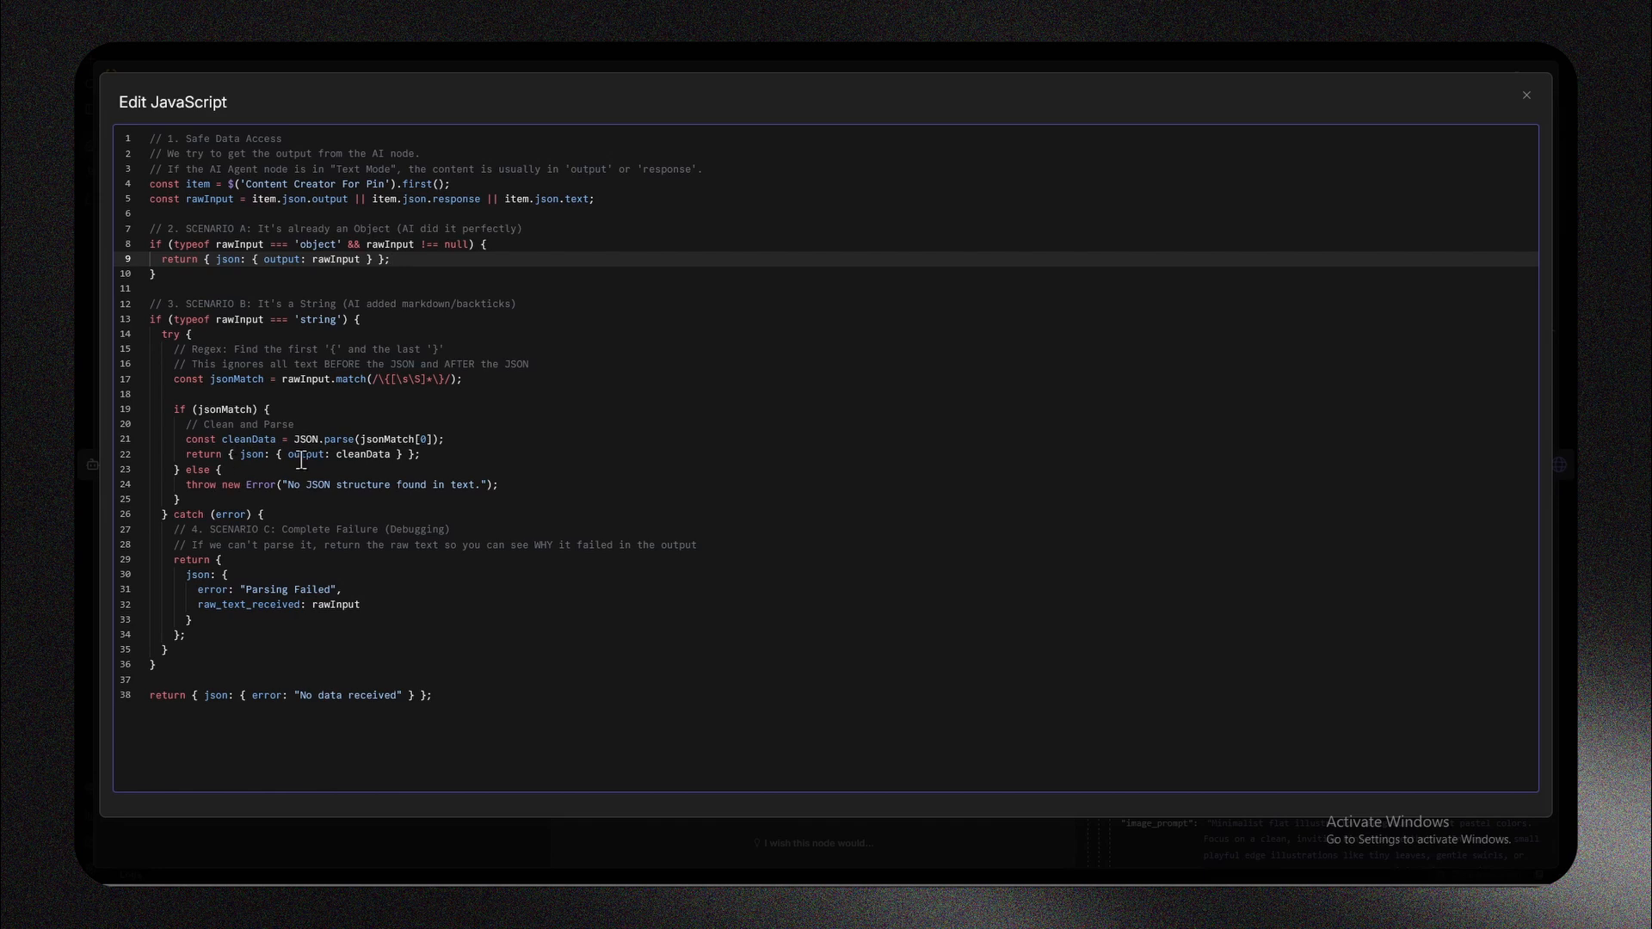
left_click_drag(456, 453, 224, 447)
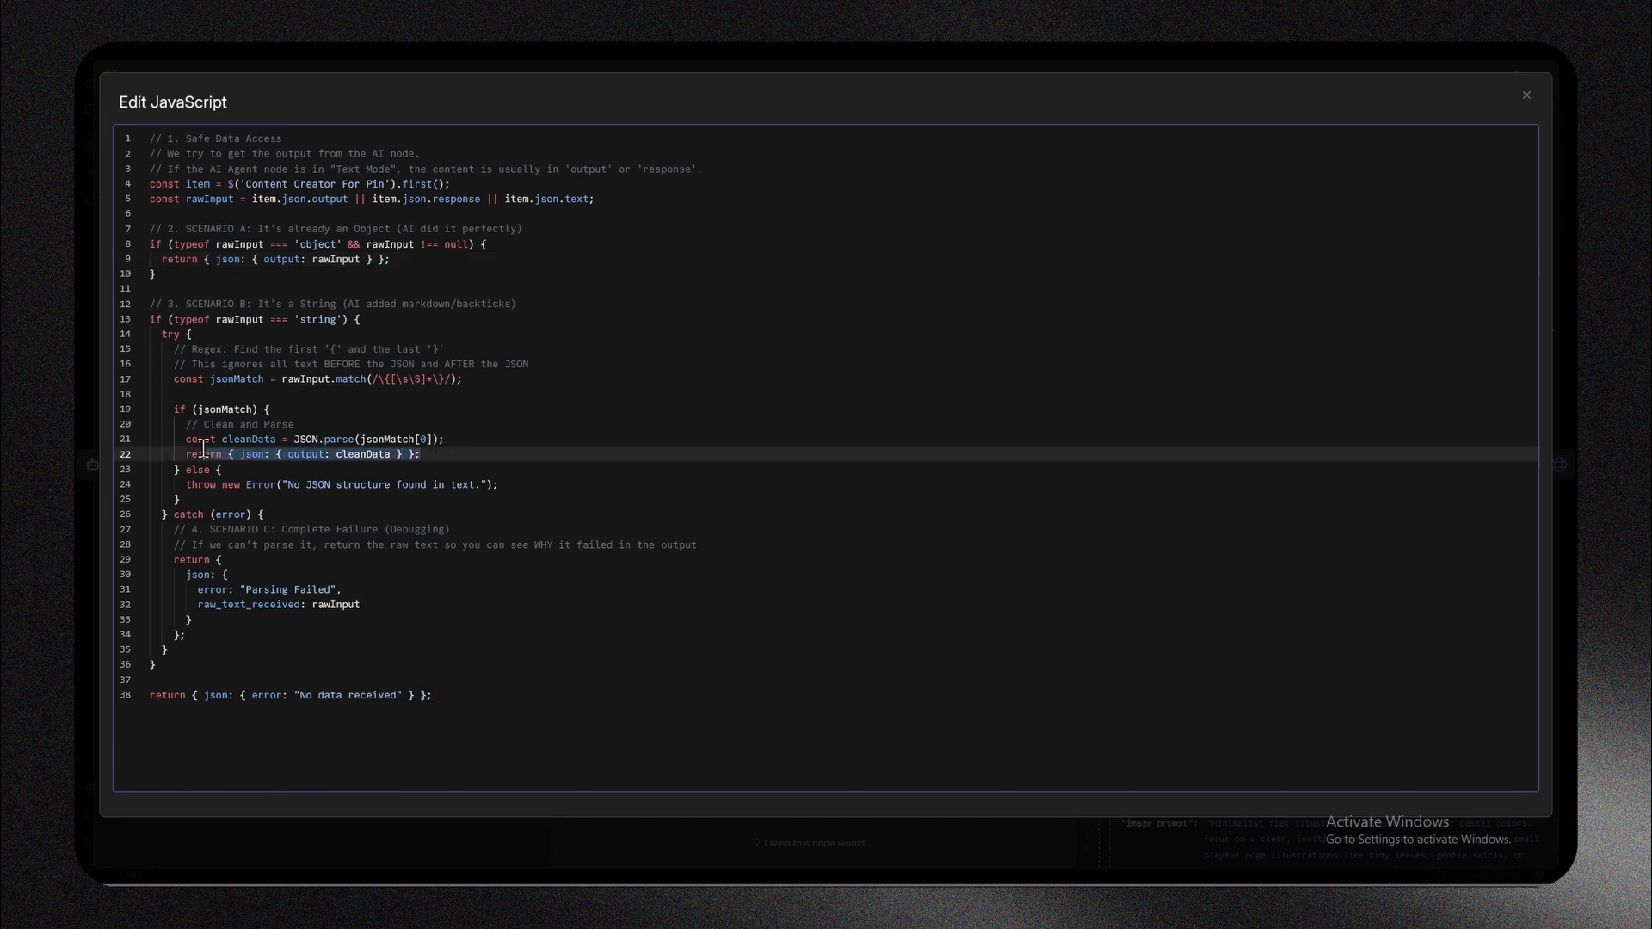
left_click(439, 453)
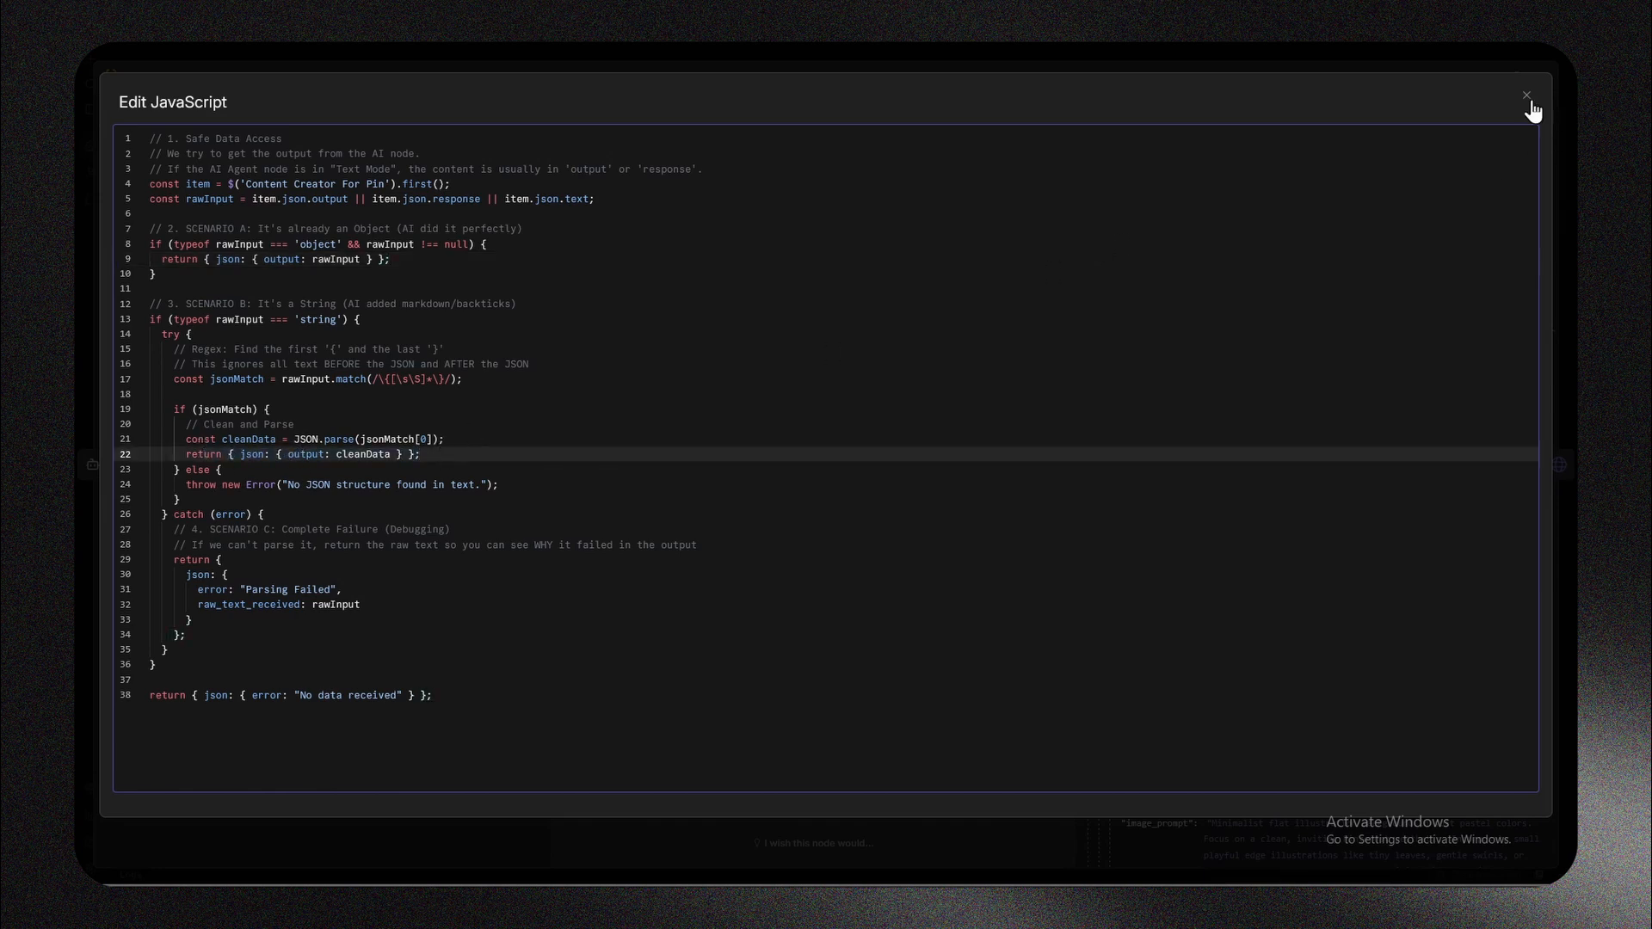
left_click(1529, 97)
left_click(1549, 72)
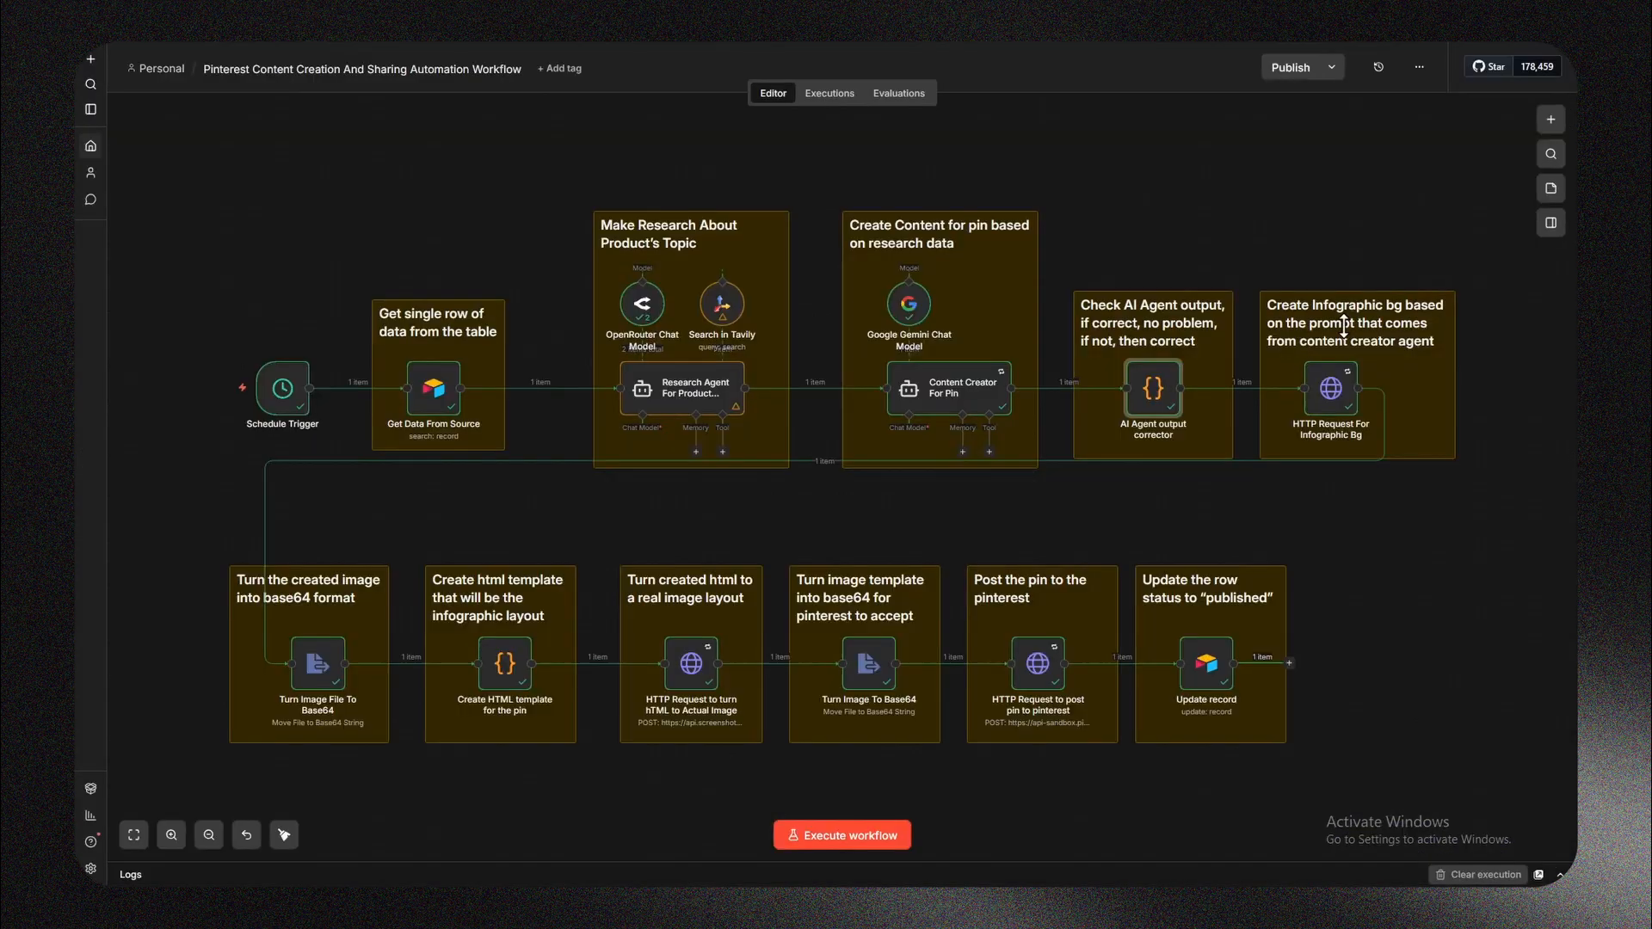
Inspect the HTTP Request For Infographic Bg node's request and response settings, preview its output imageFile, and return to the file list.
left_click(1345, 234)
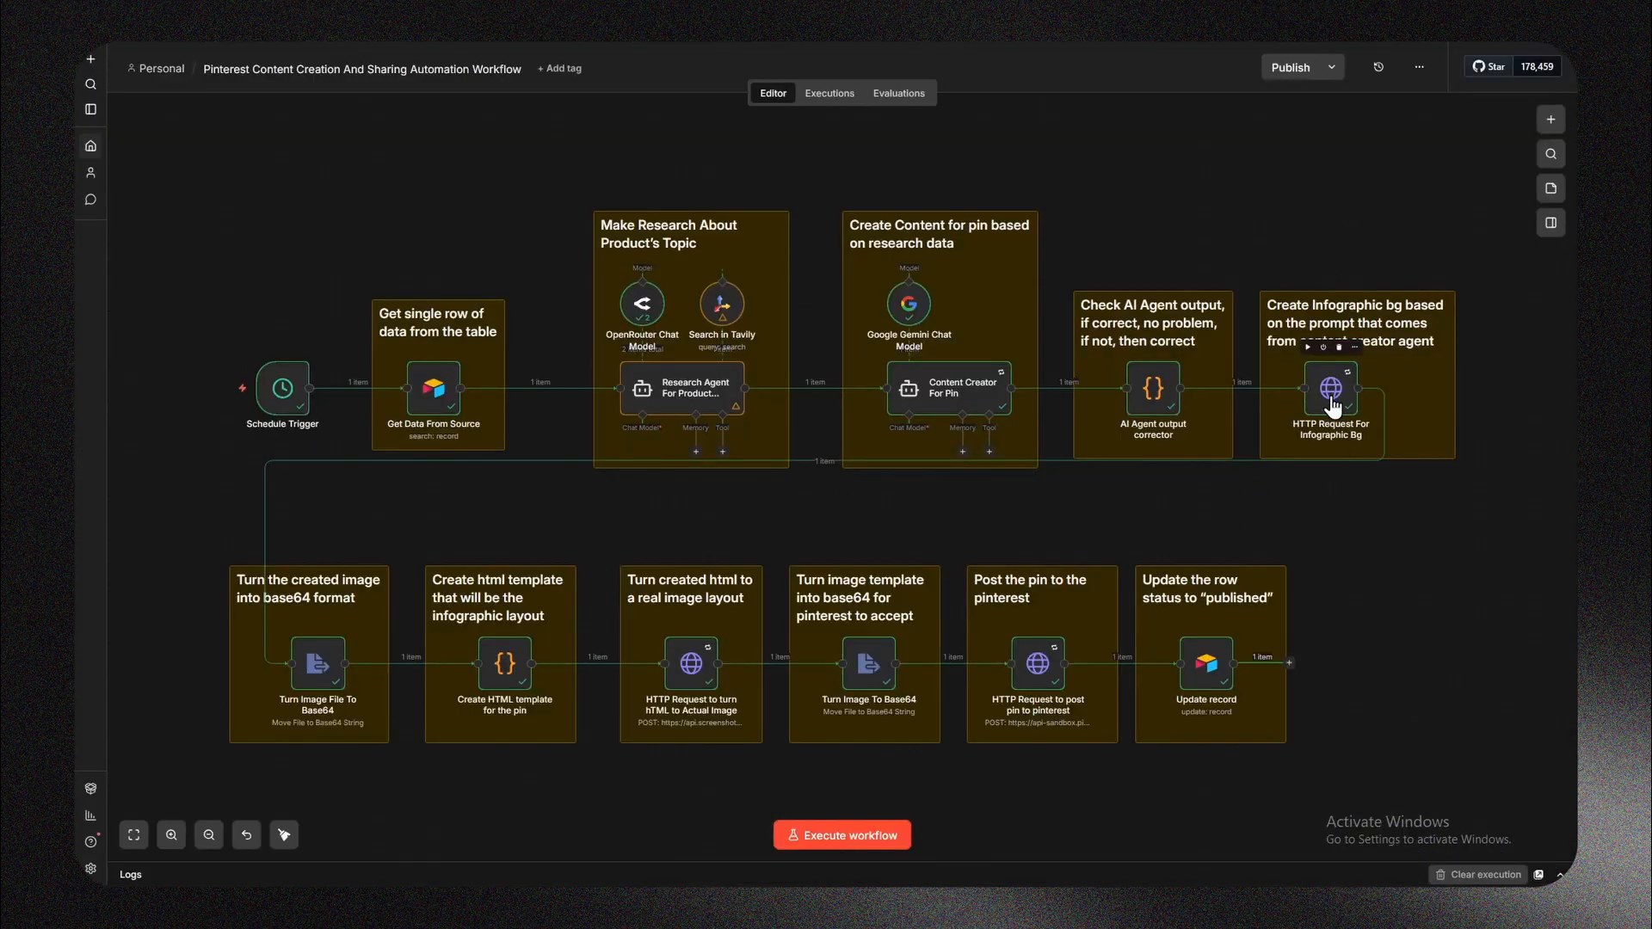
left_click(1333, 405)
double_click(1333, 403)
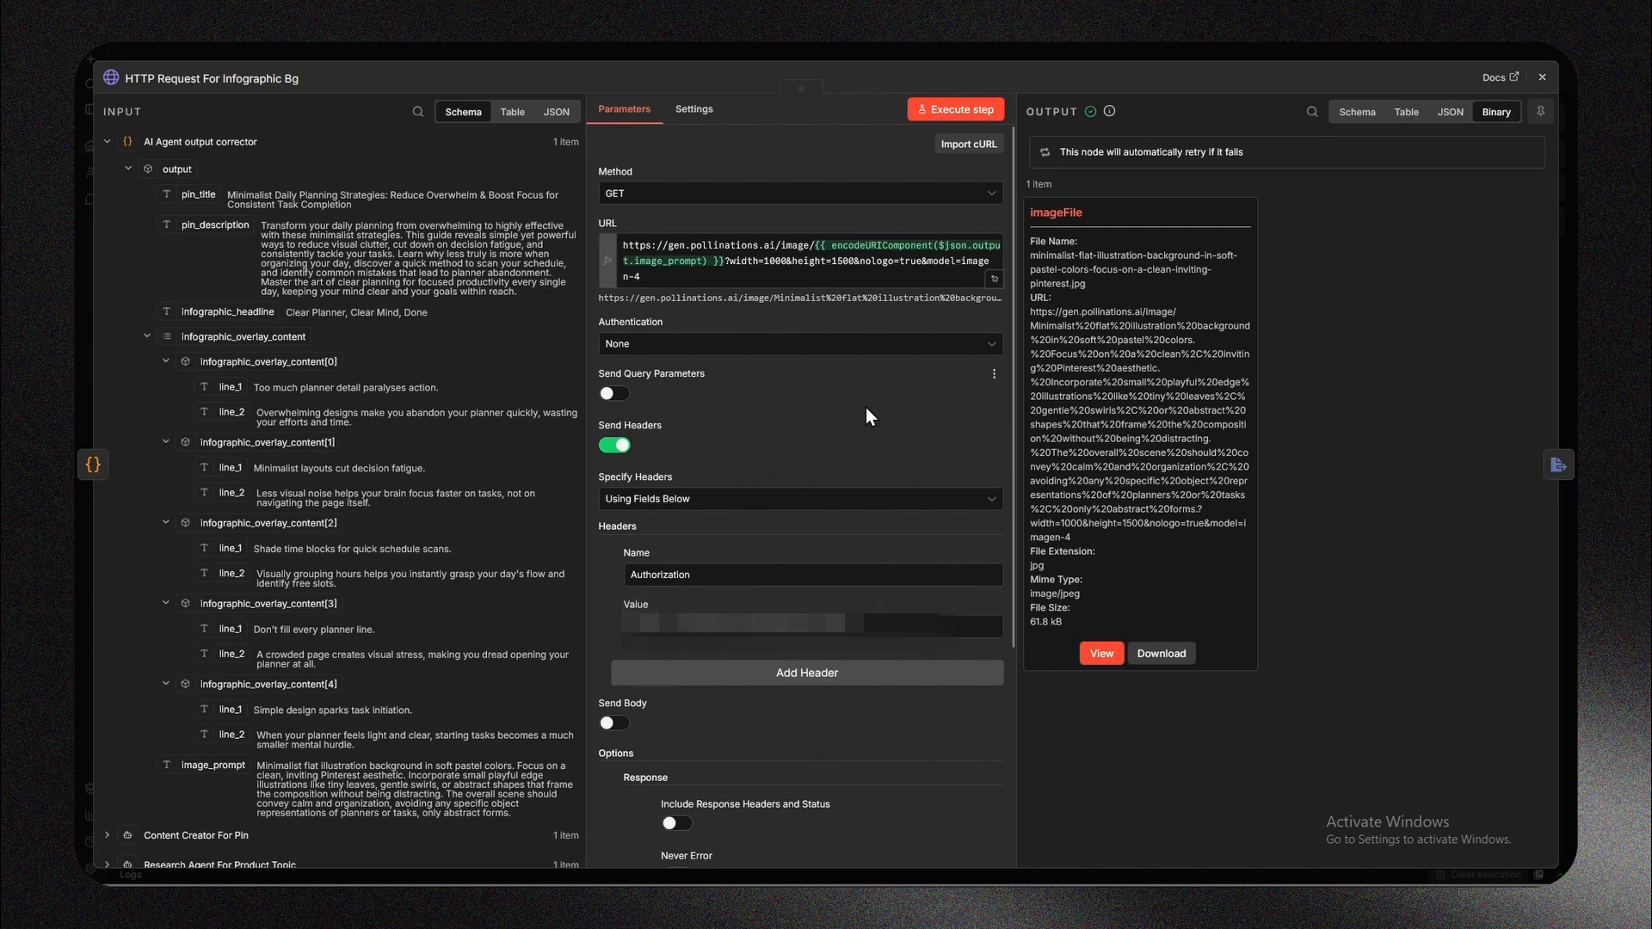
scroll(865, 406, "down", 3)
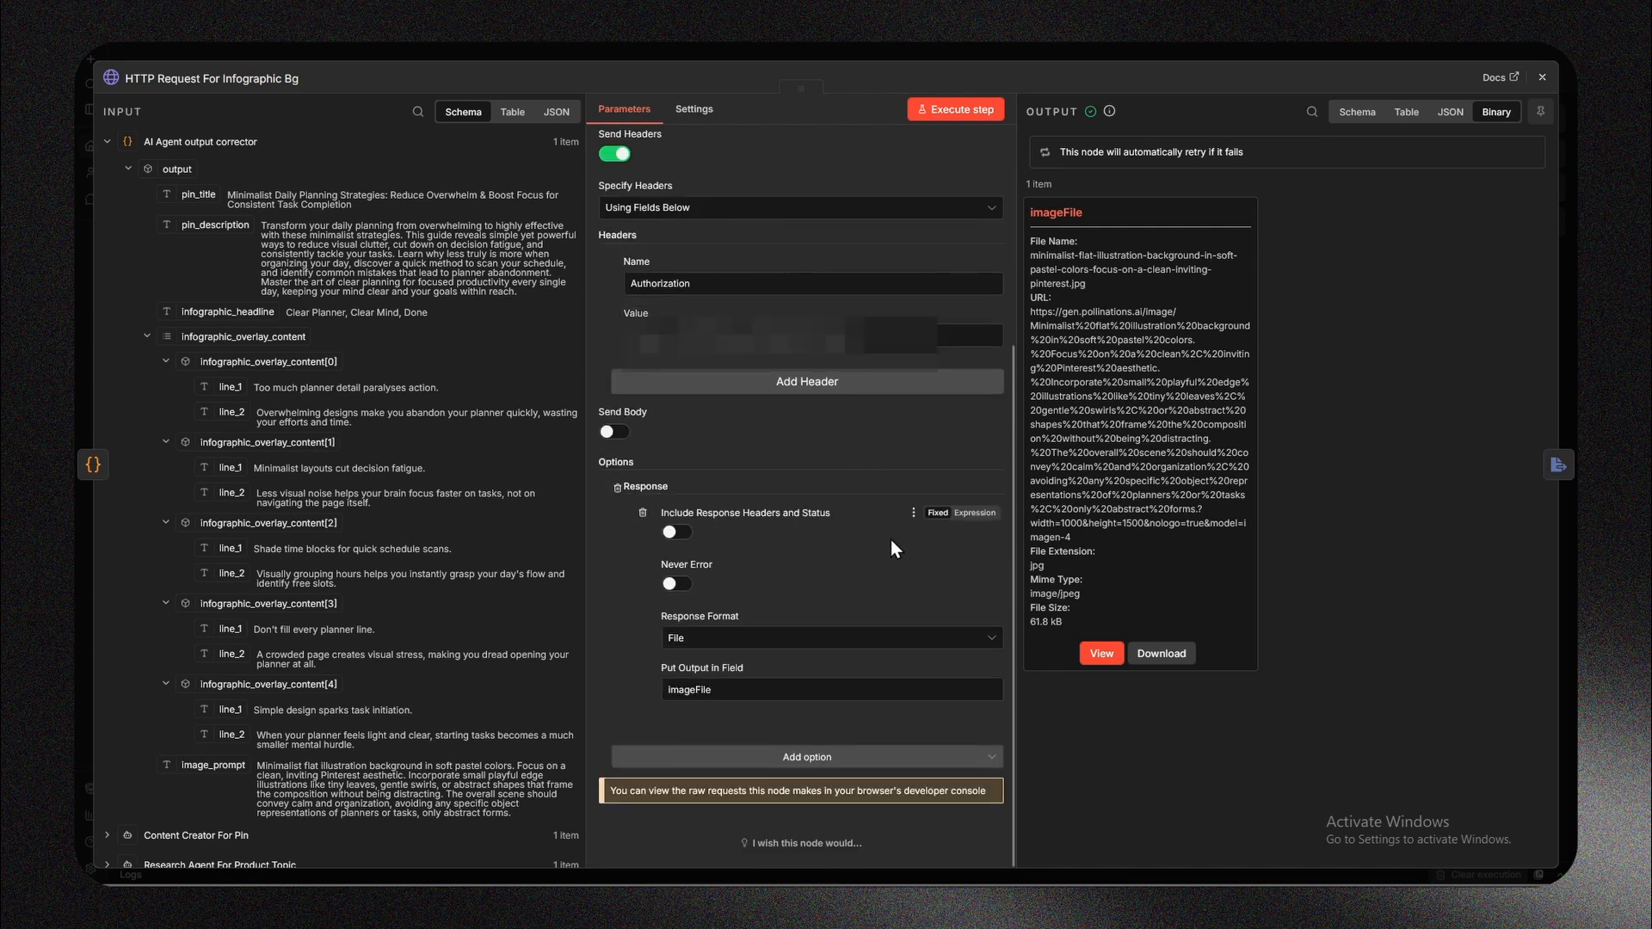
scroll(838, 577, "up", 3)
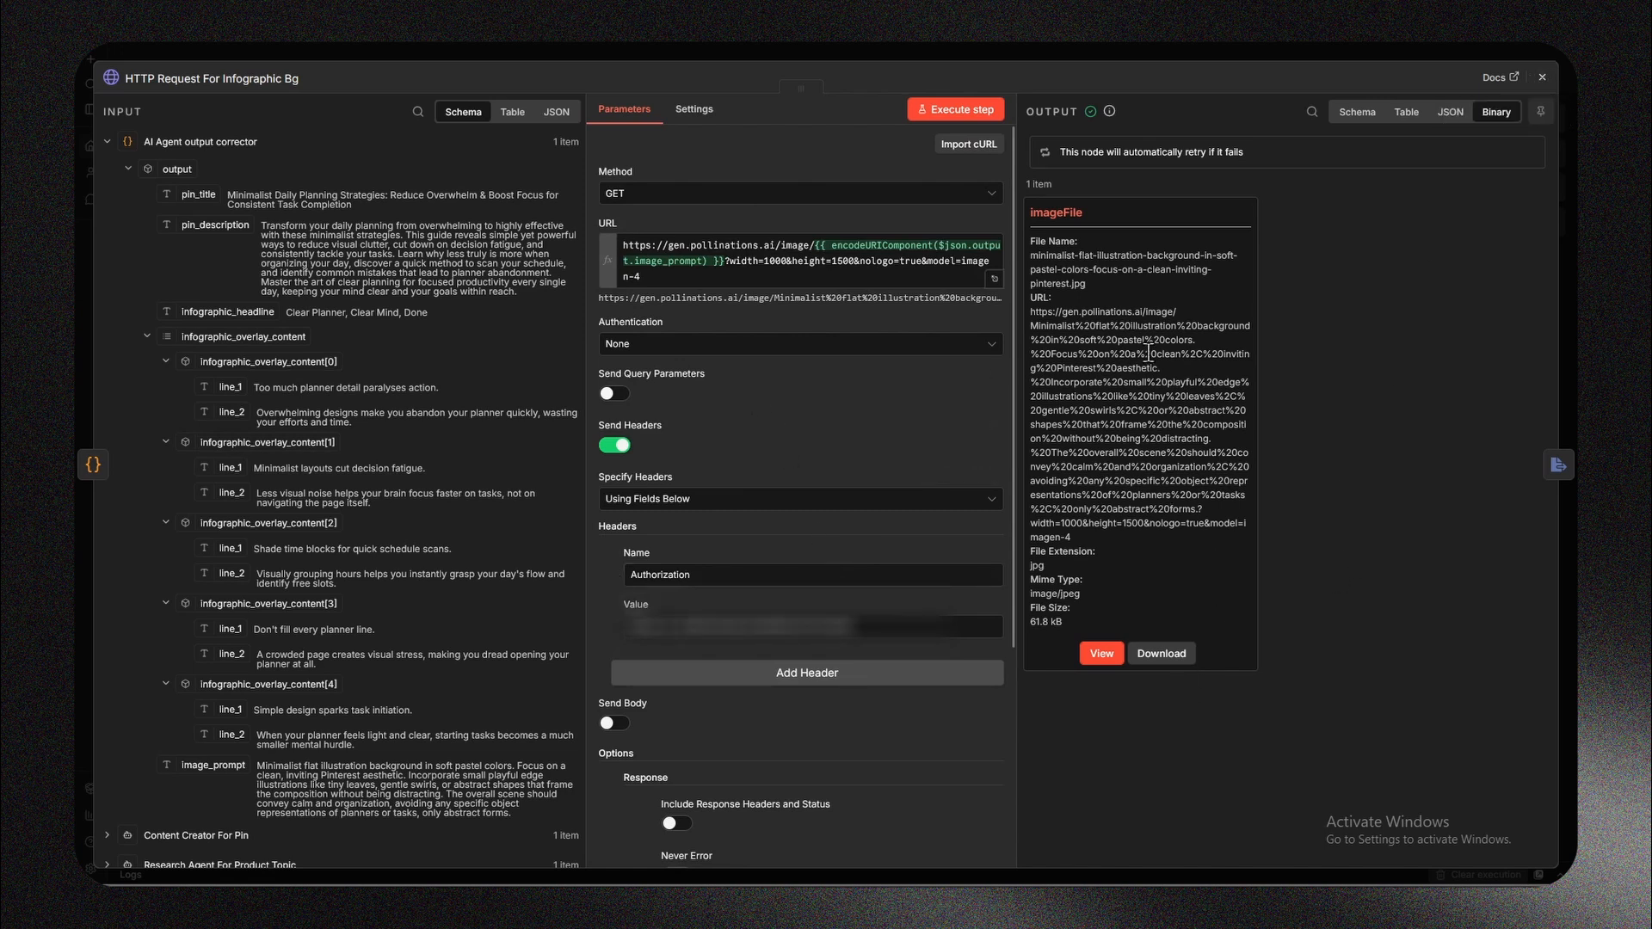
left_click(1102, 654)
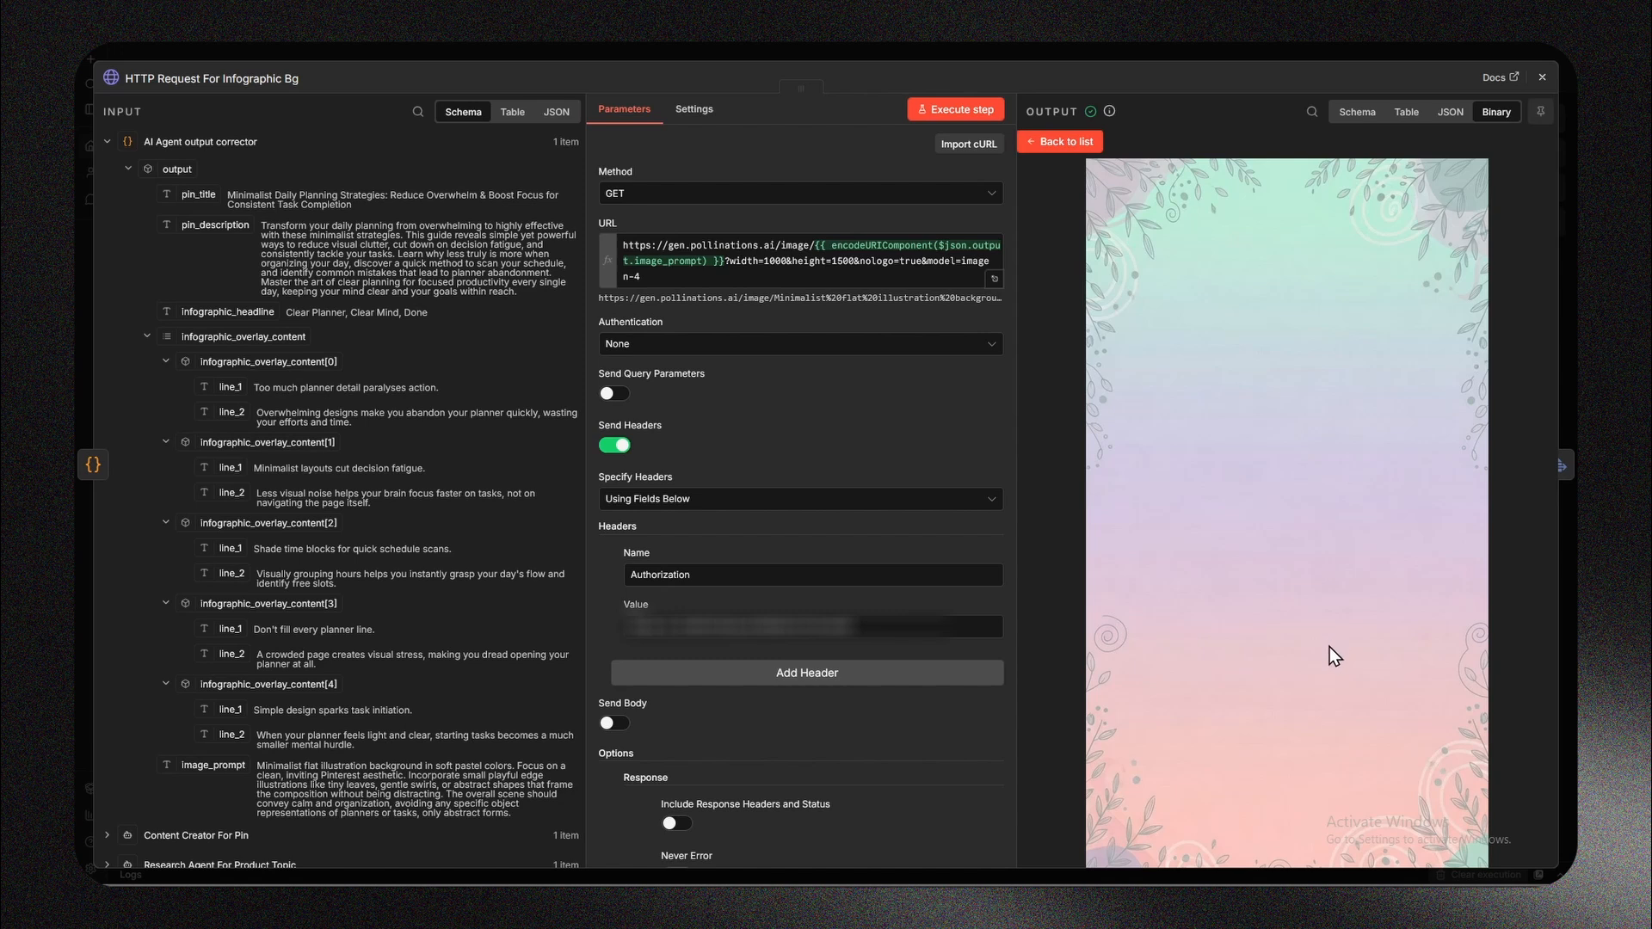
left_click(1065, 141)
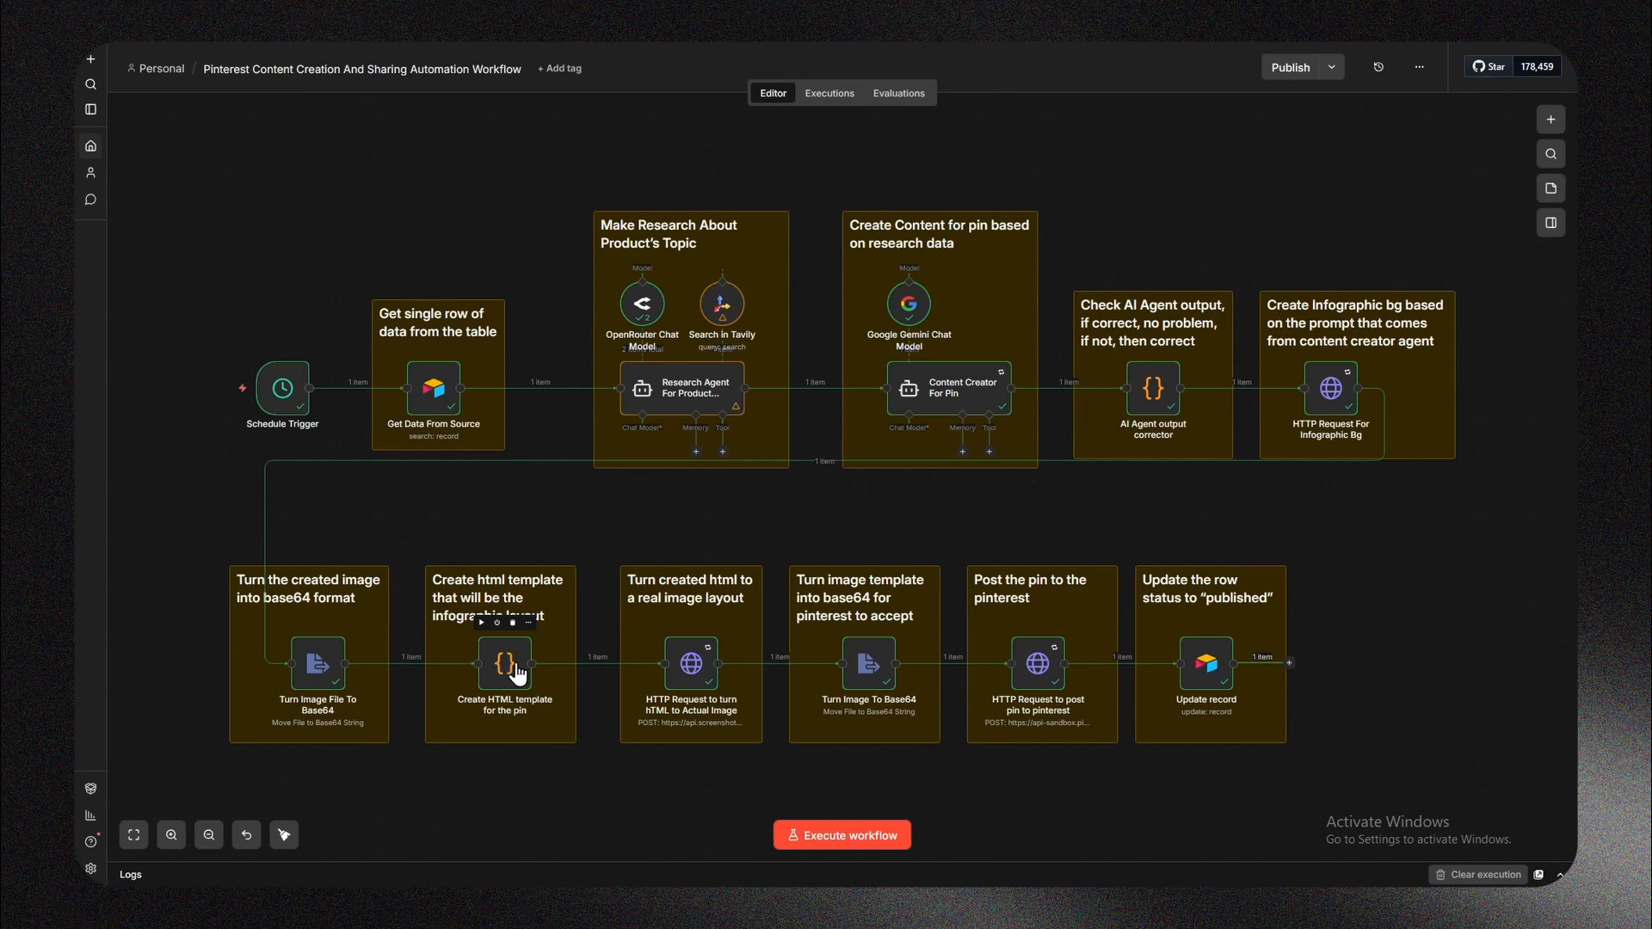
Inspect the Turn Image File To Base64 node's Operation and Keep Source choices, its input as JSON and binary, and its output down to imageData.
double_click(325, 666)
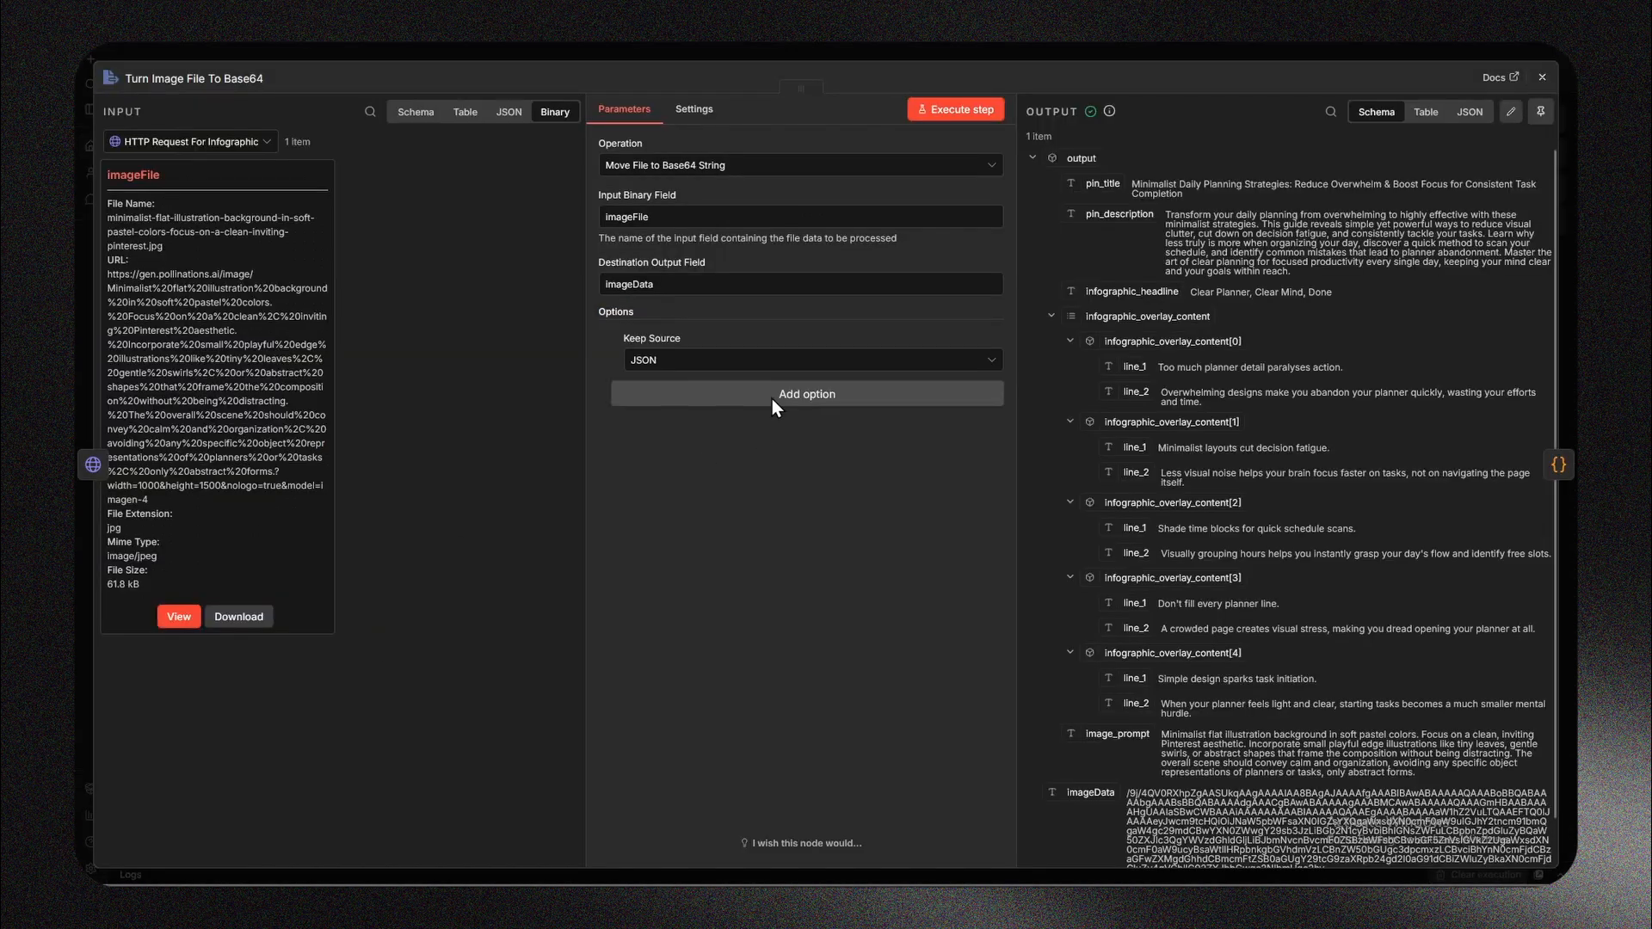
left_click(711, 166)
scroll(753, 302, "down", 1)
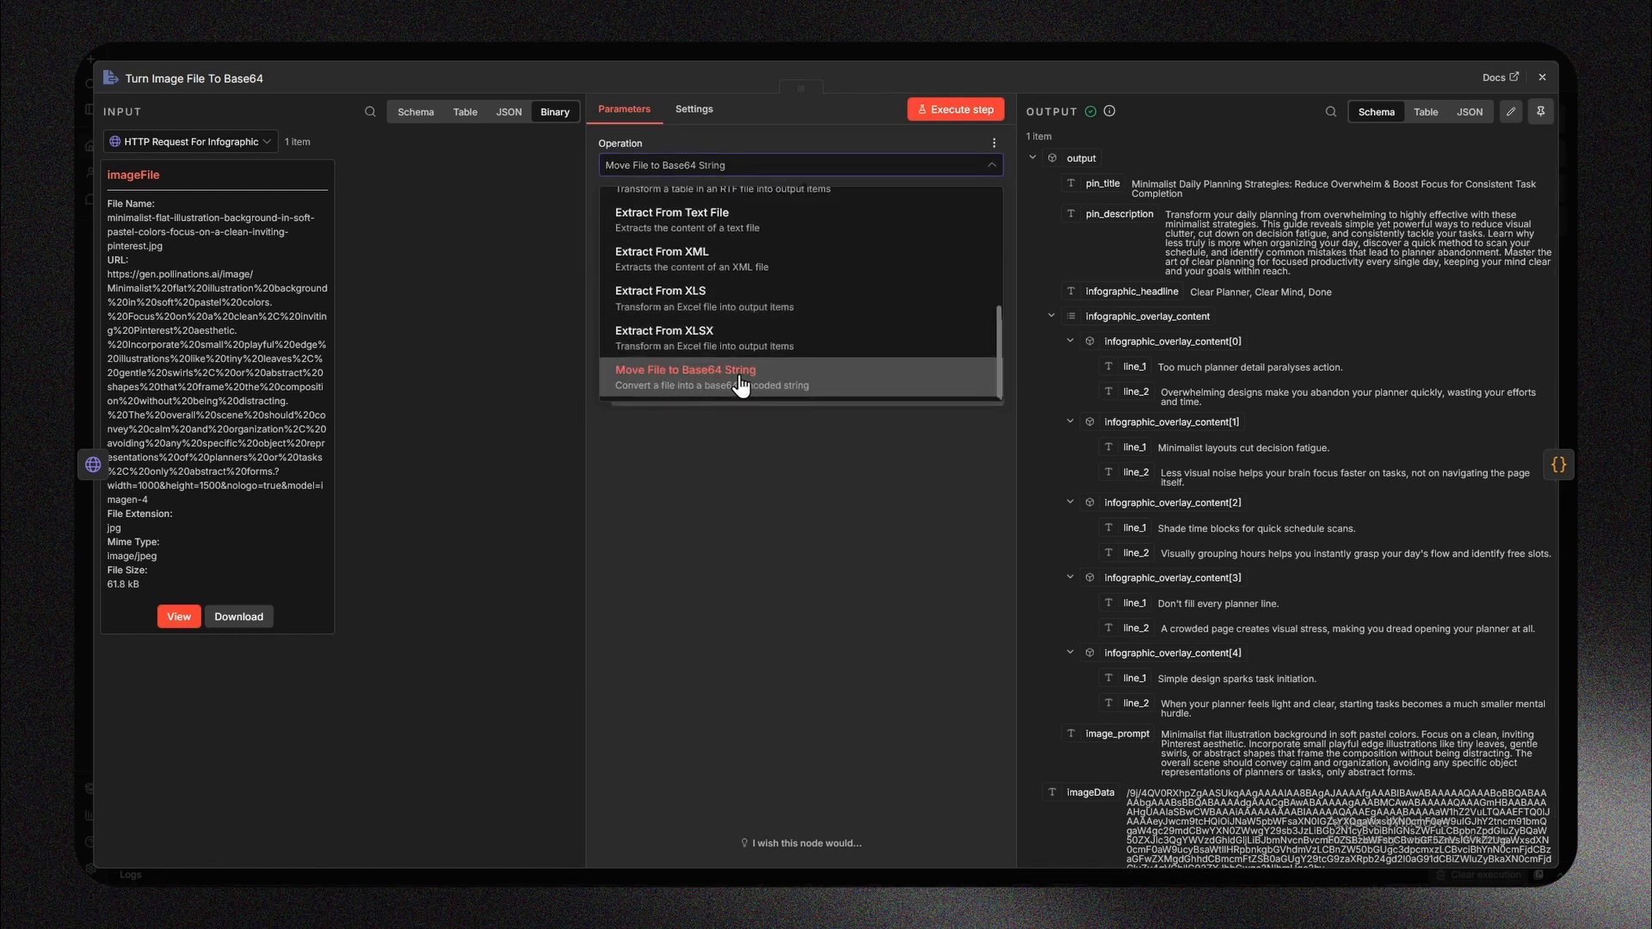
left_click(727, 453)
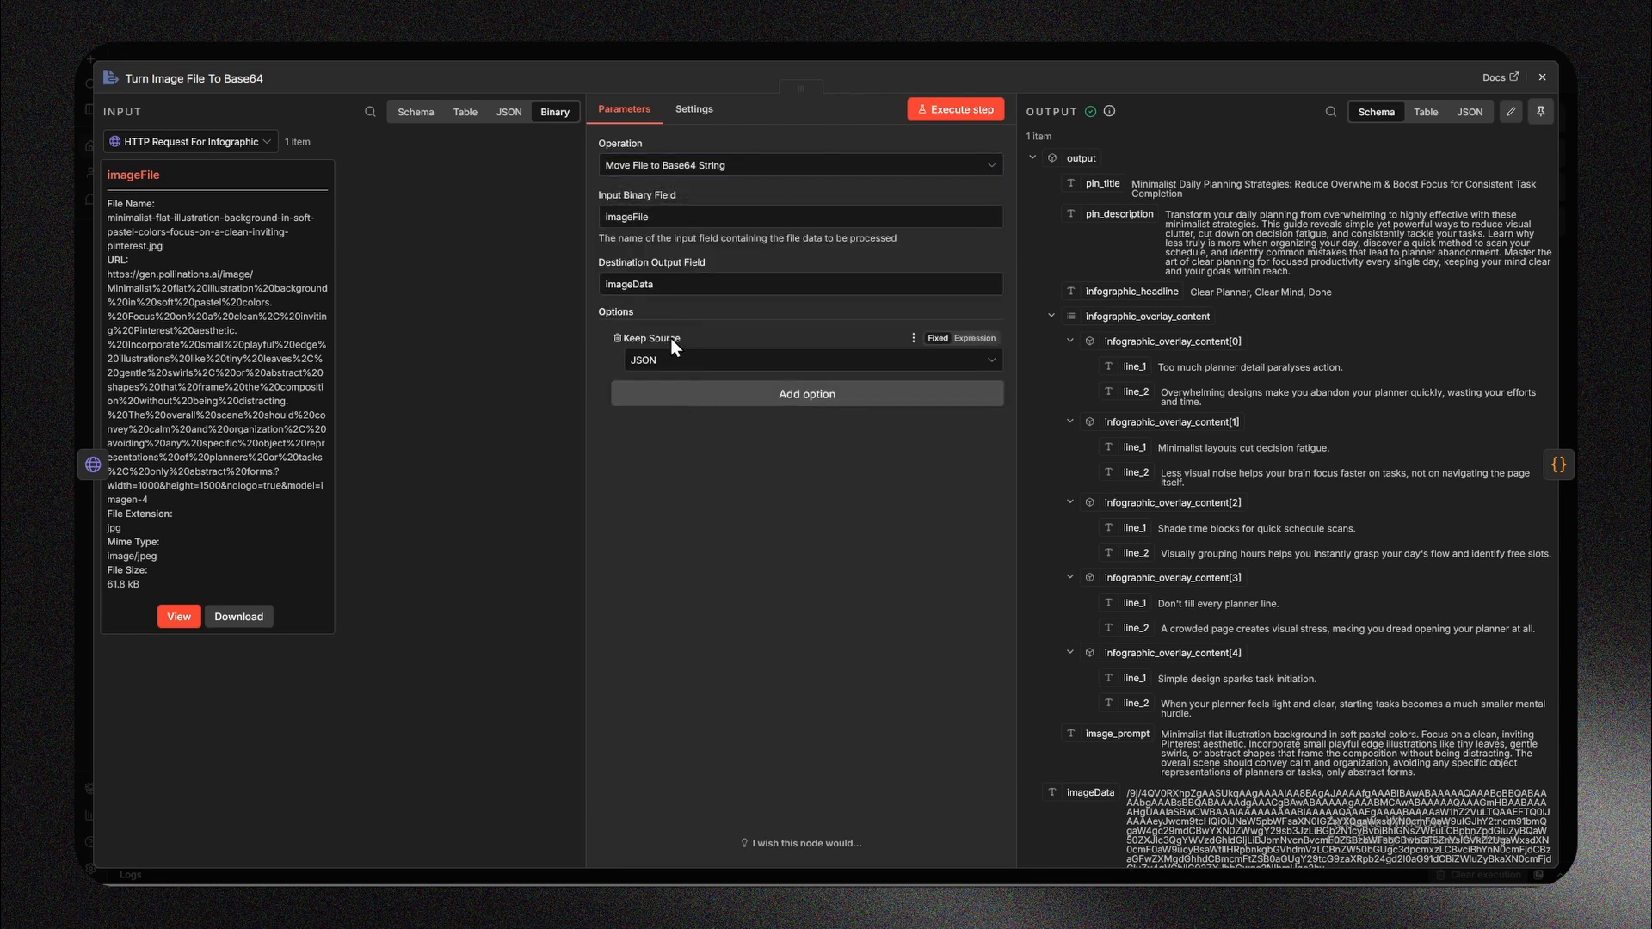
left_click(665, 371)
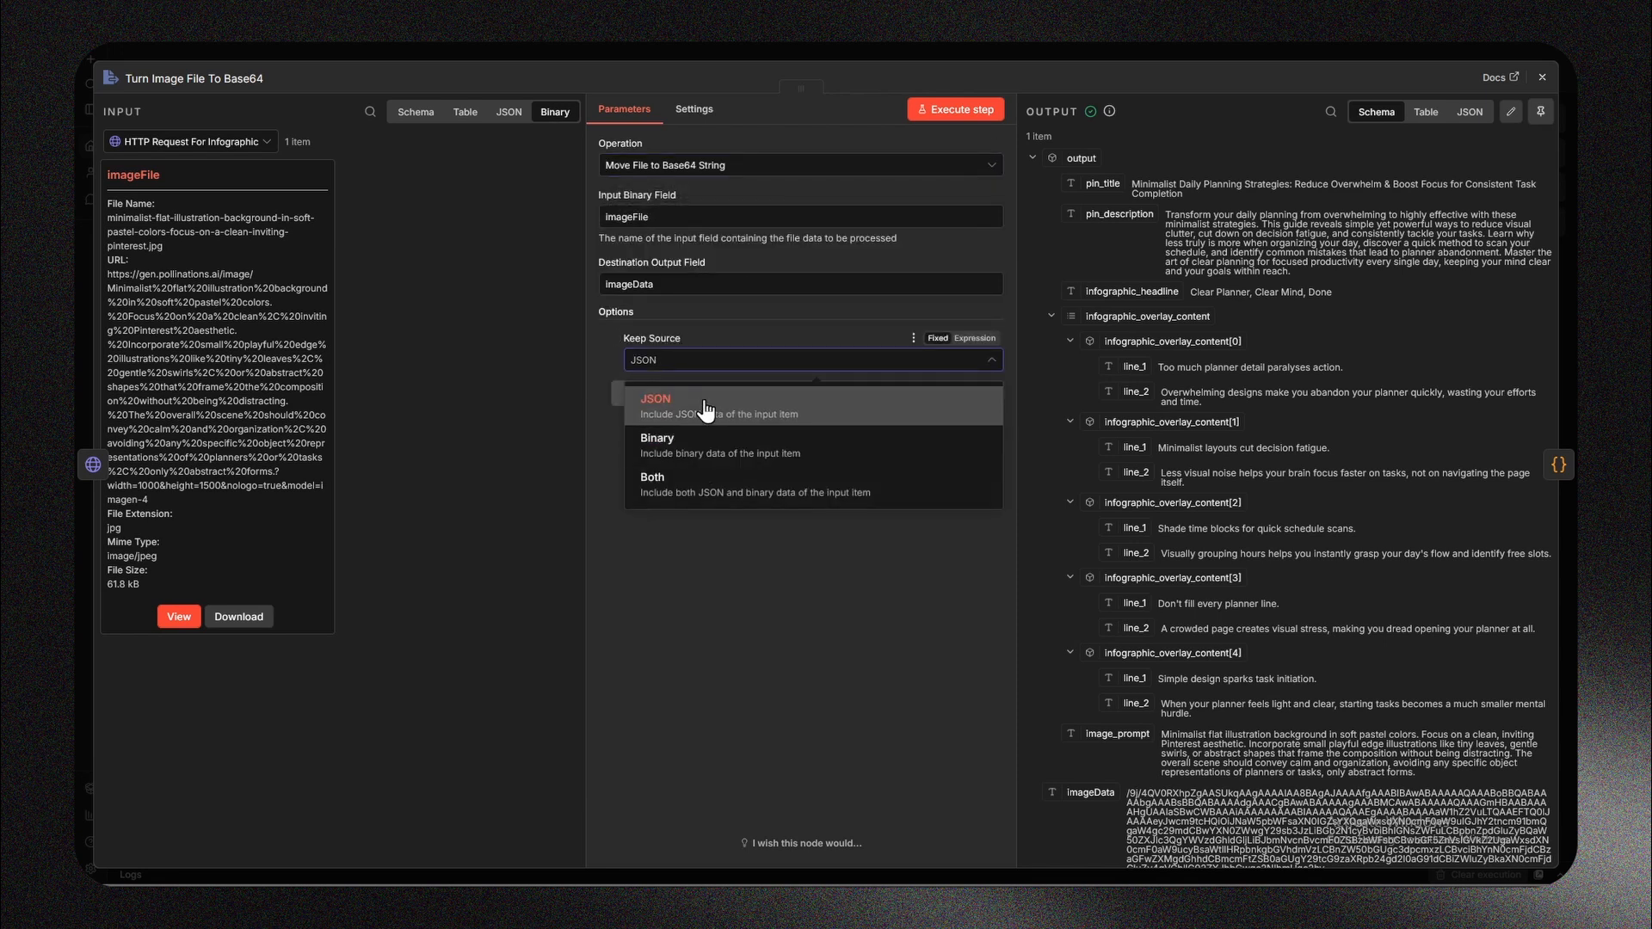
left_click(700, 559)
left_click(508, 112)
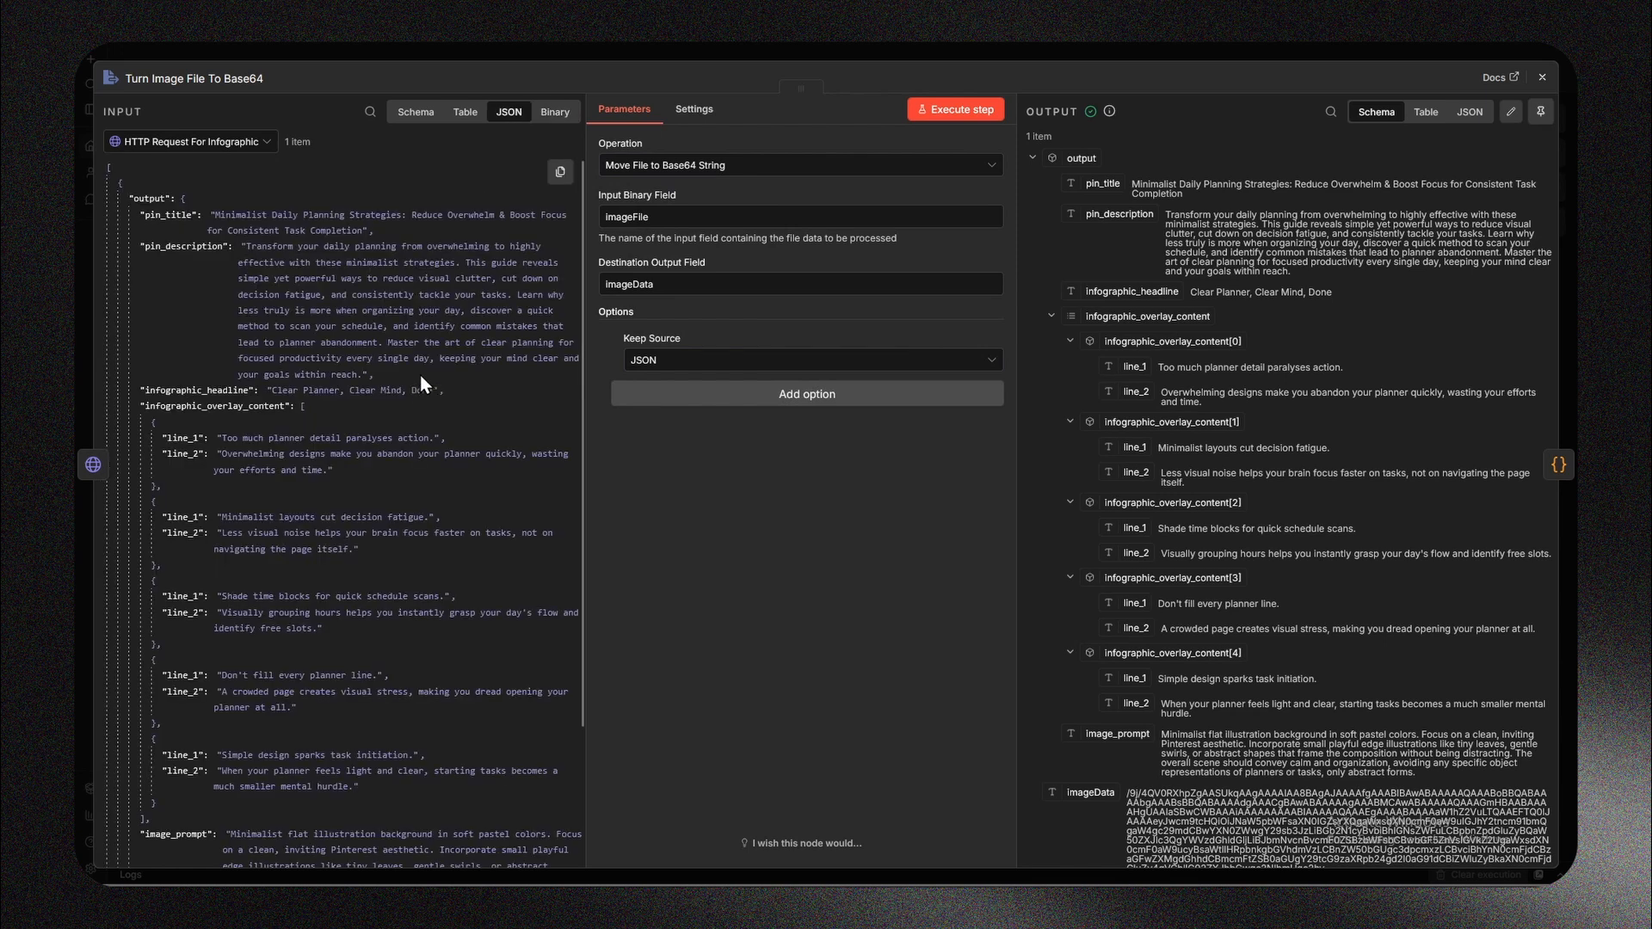
left_click(554, 112)
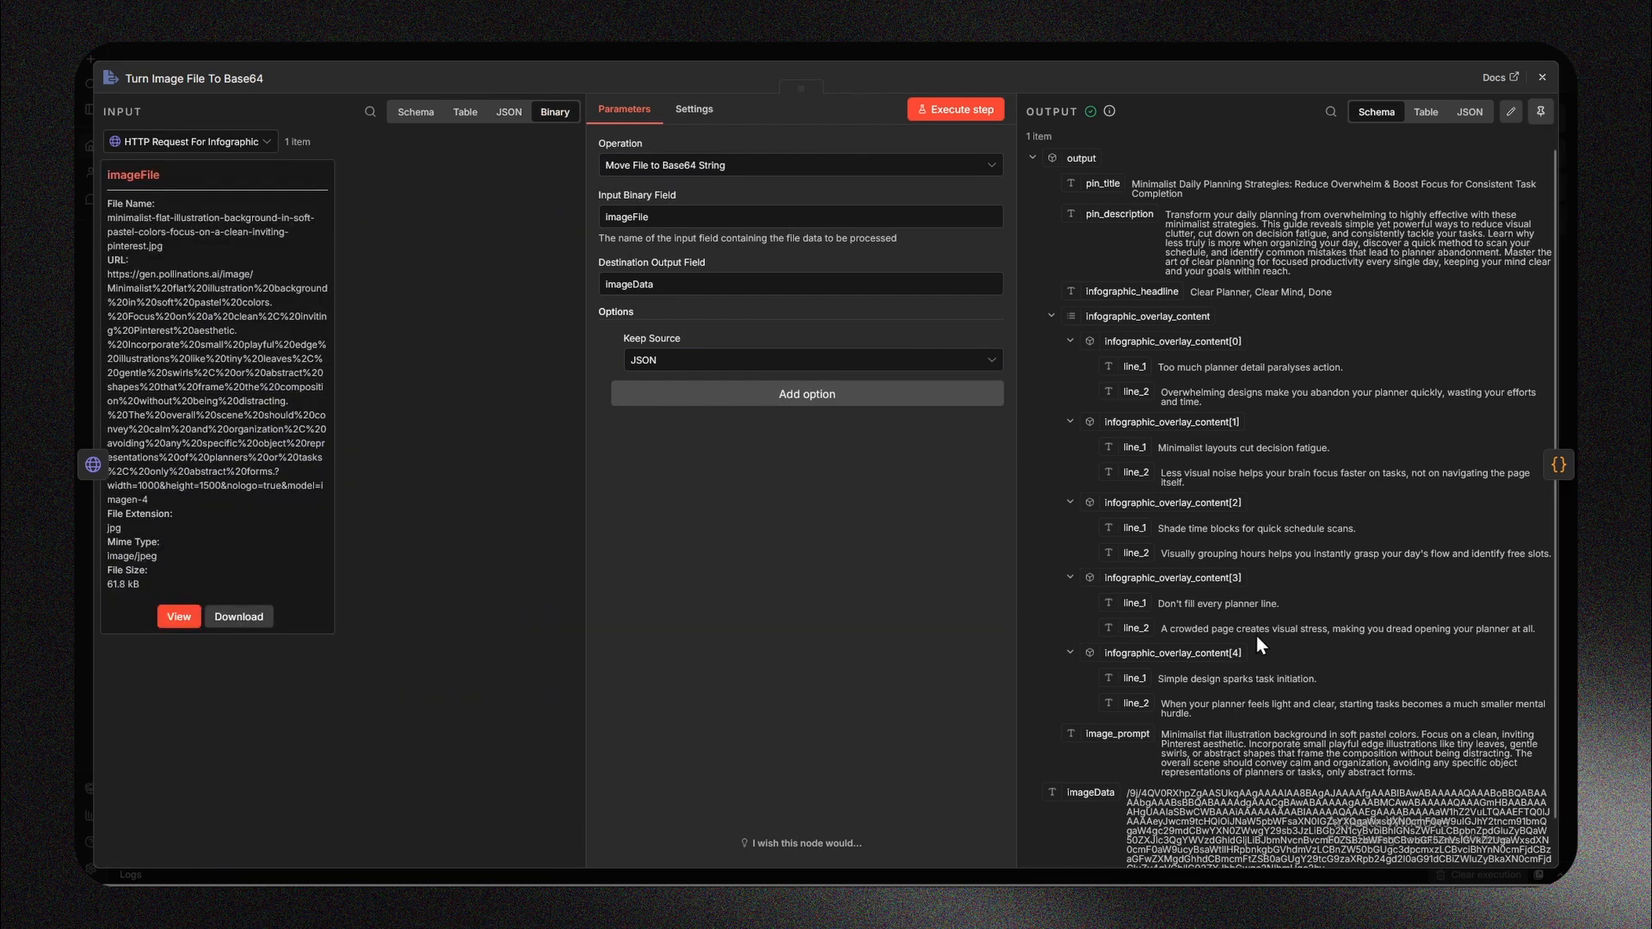
scroll(1242, 634, "down", 1)
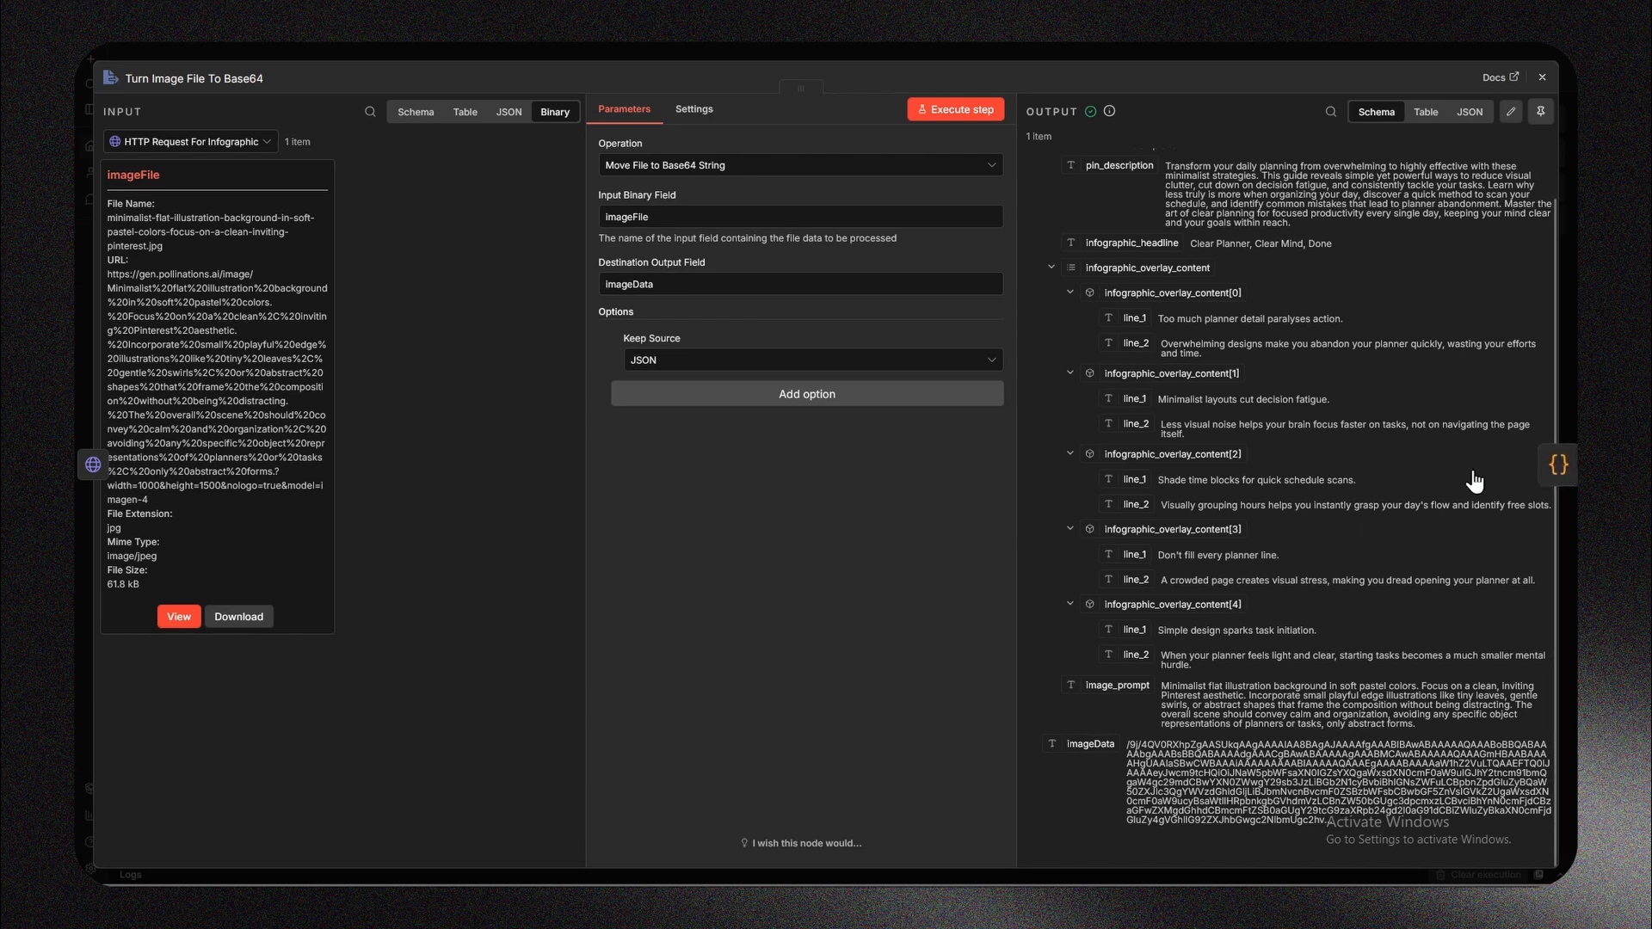
Move on to the Create HTML template for the pin node and read its JavaScript in an enlarged editor through to the return statement.
left_click(1558, 465)
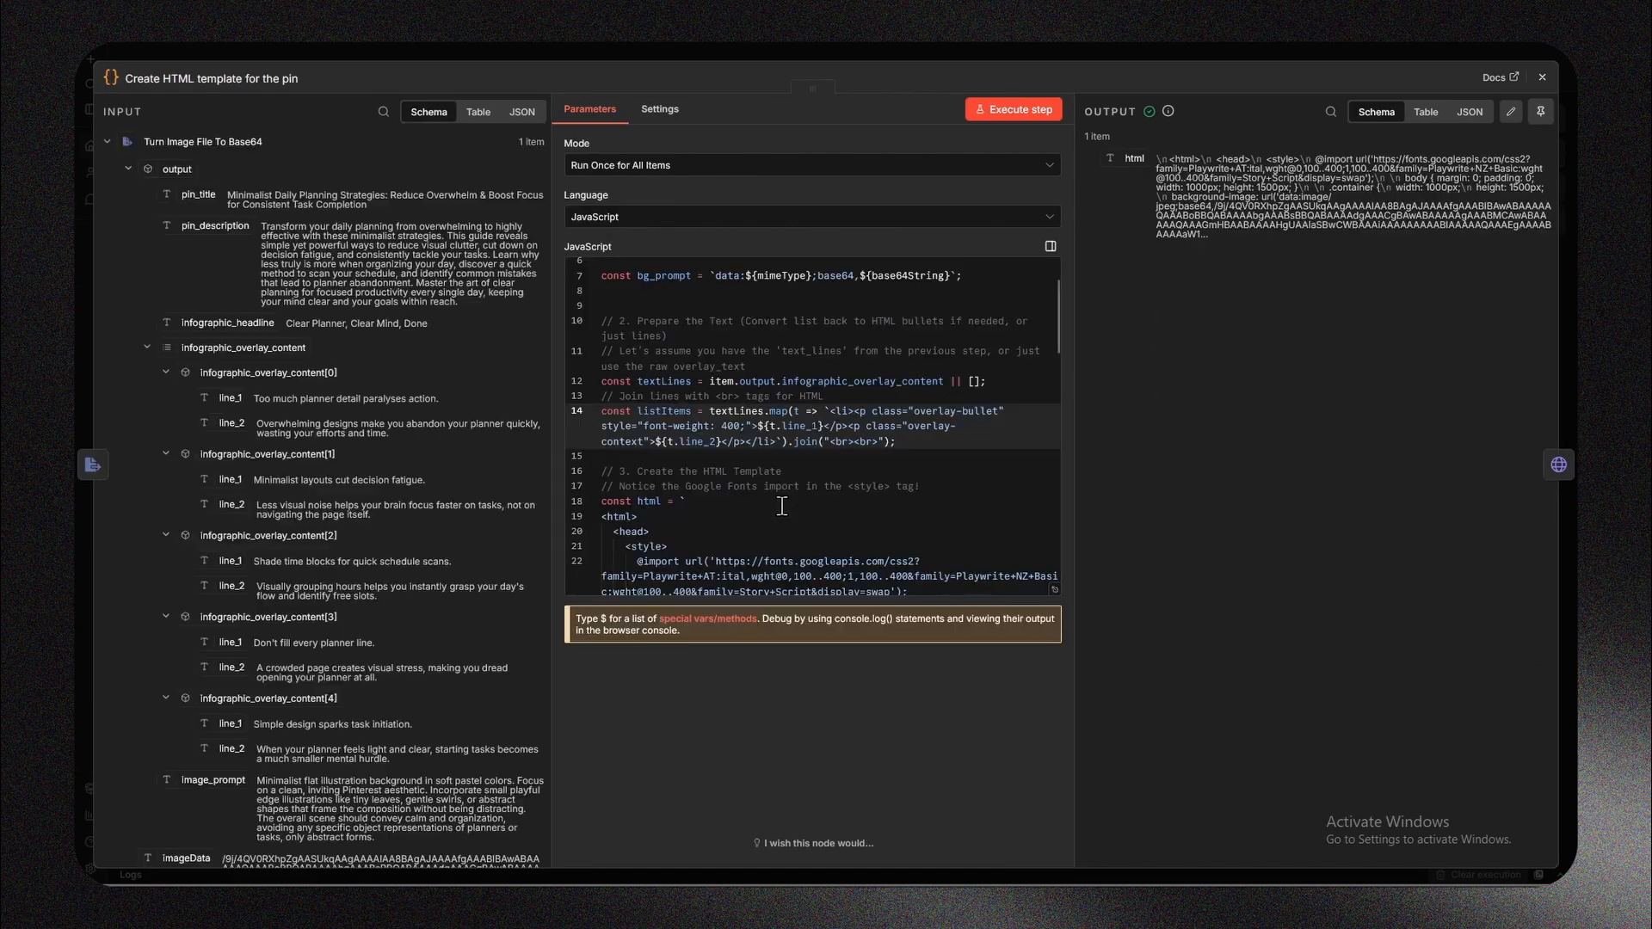
left_click(1054, 590)
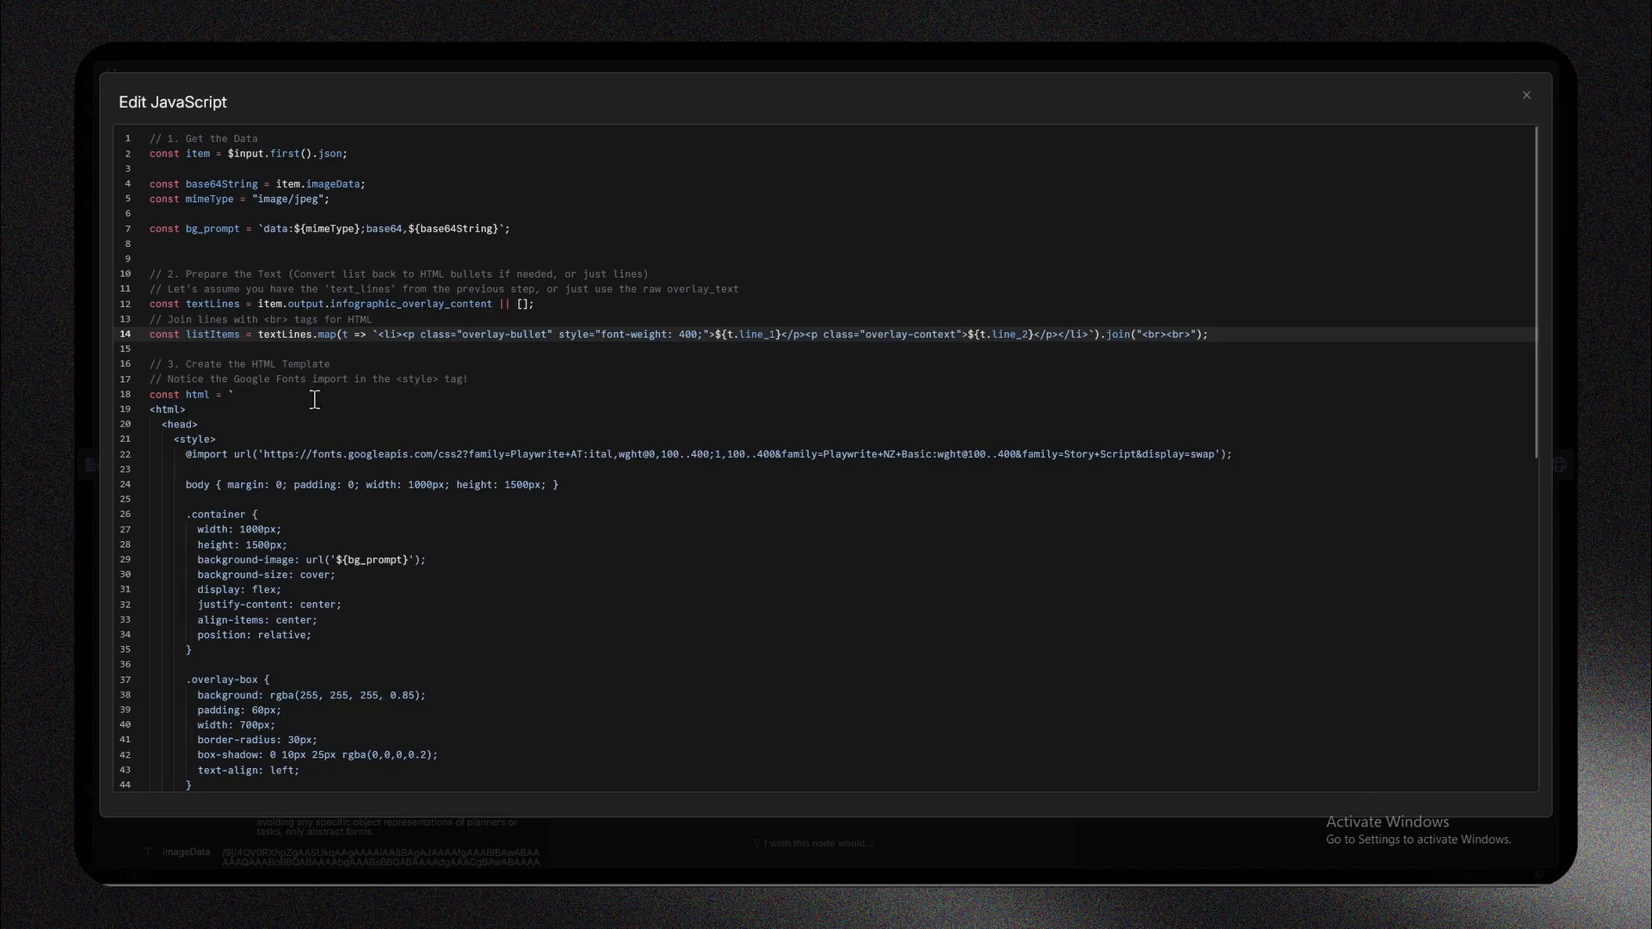
scroll(358, 486, "down", 5)
scroll(392, 506, "up", 5)
scroll(307, 465, "down", 7)
scroll(293, 660, "up", 2)
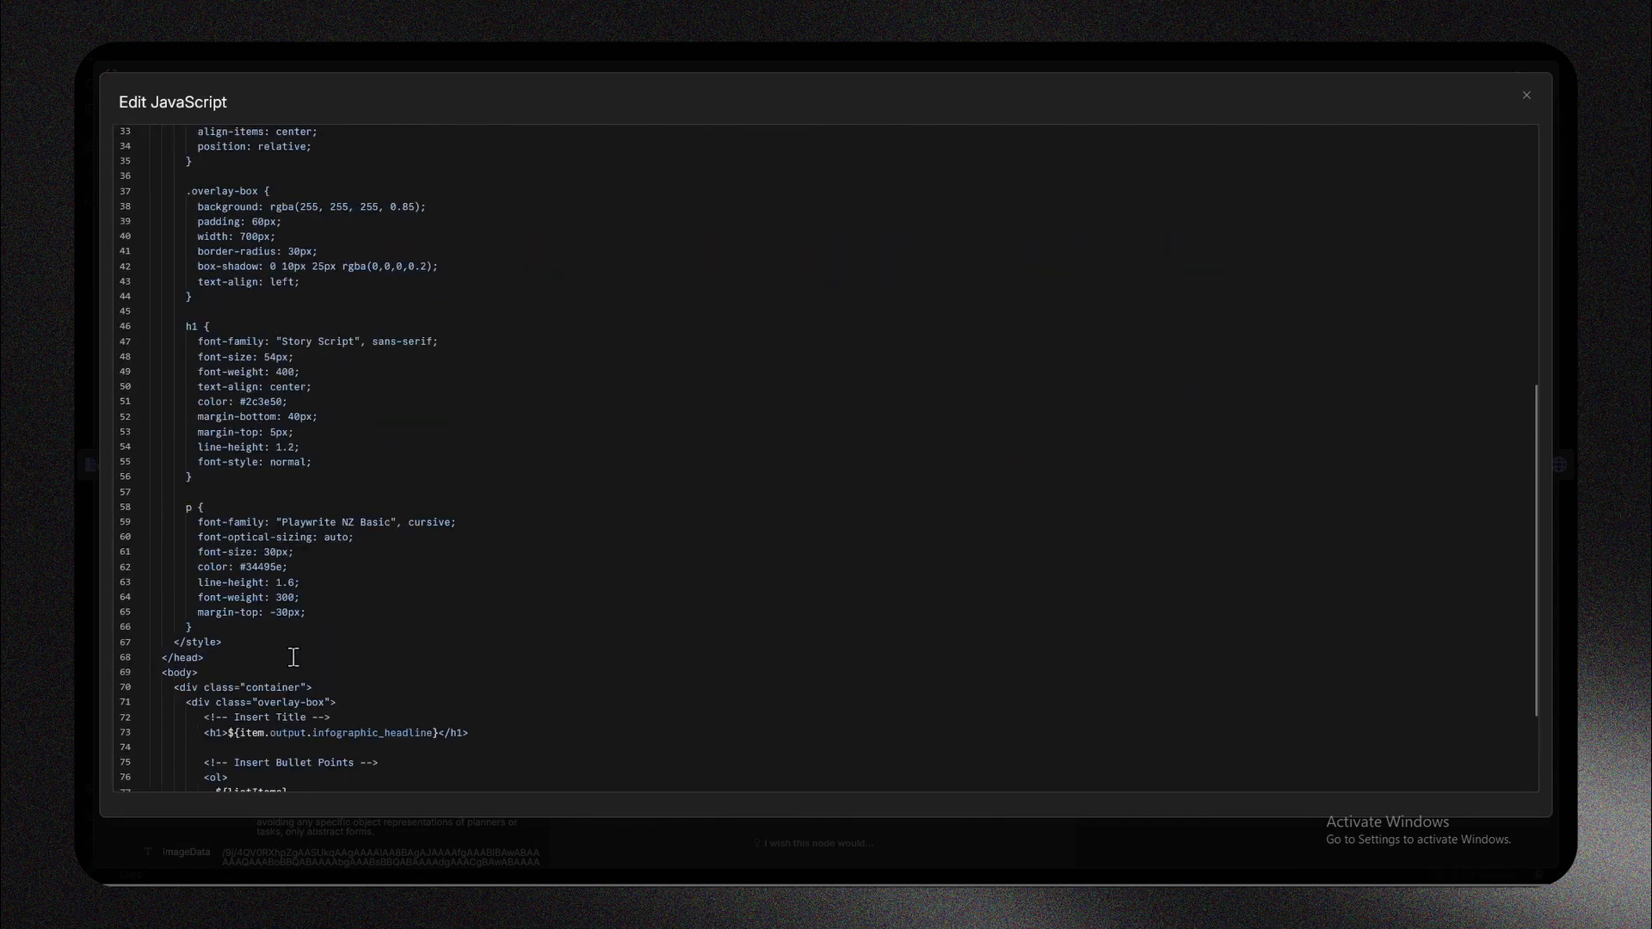
scroll(288, 658, "down", 2)
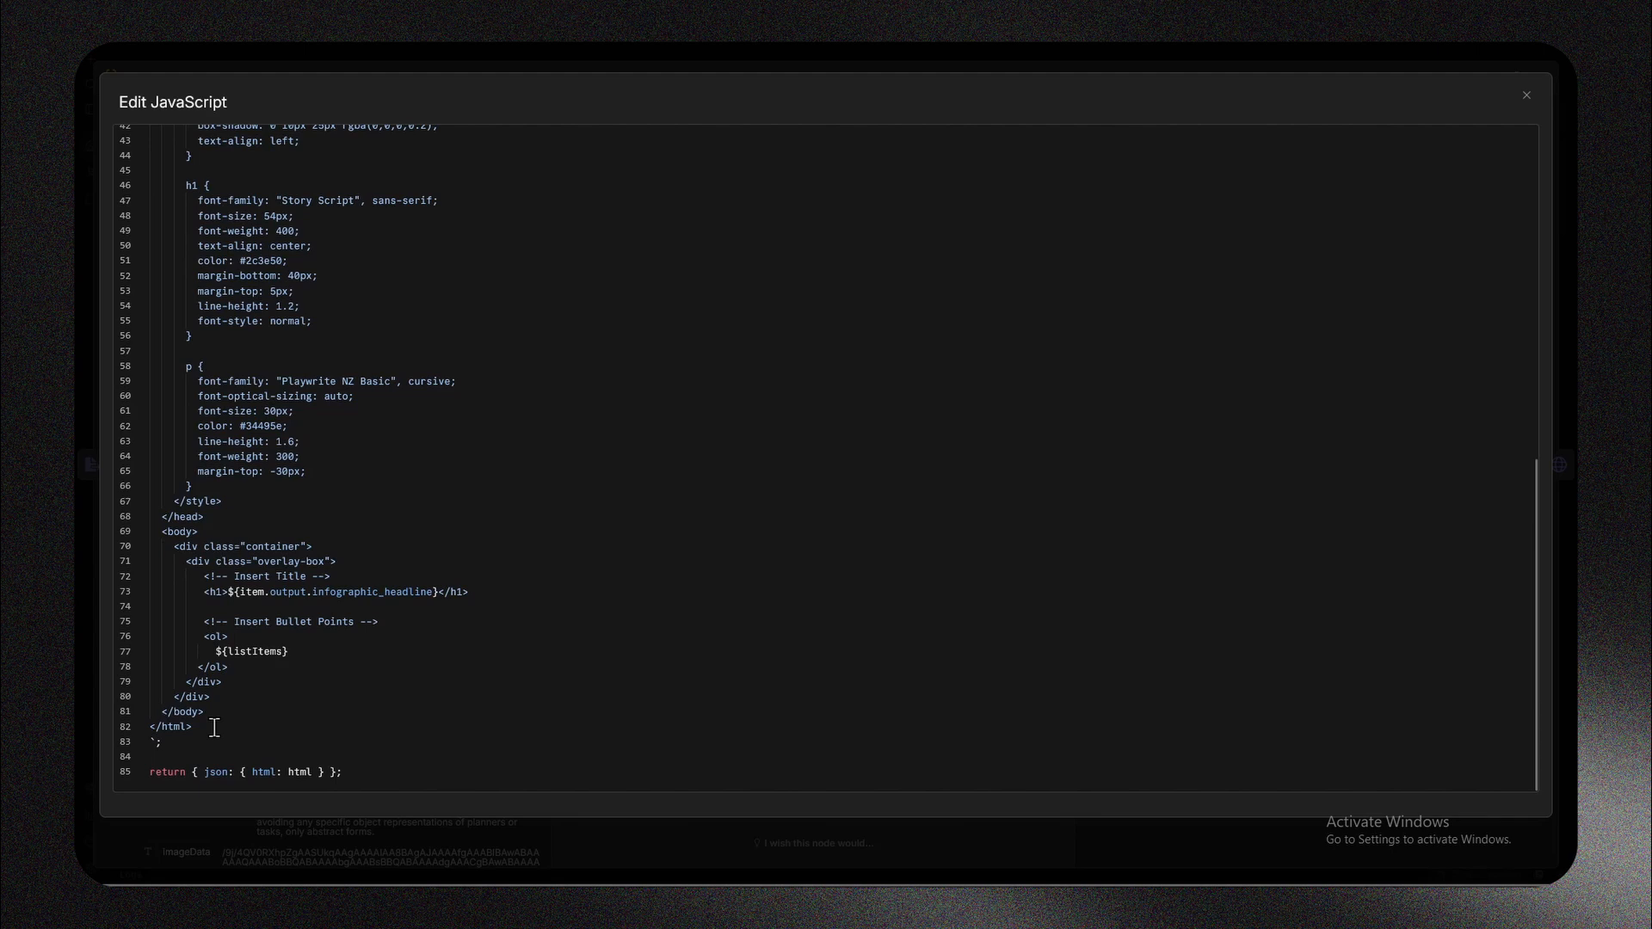
Highlight the template's HTML body, its style rules and the container's background-image with bg_prompt, then close the enlarged code editor.
left_click_drag(214, 727, 163, 520)
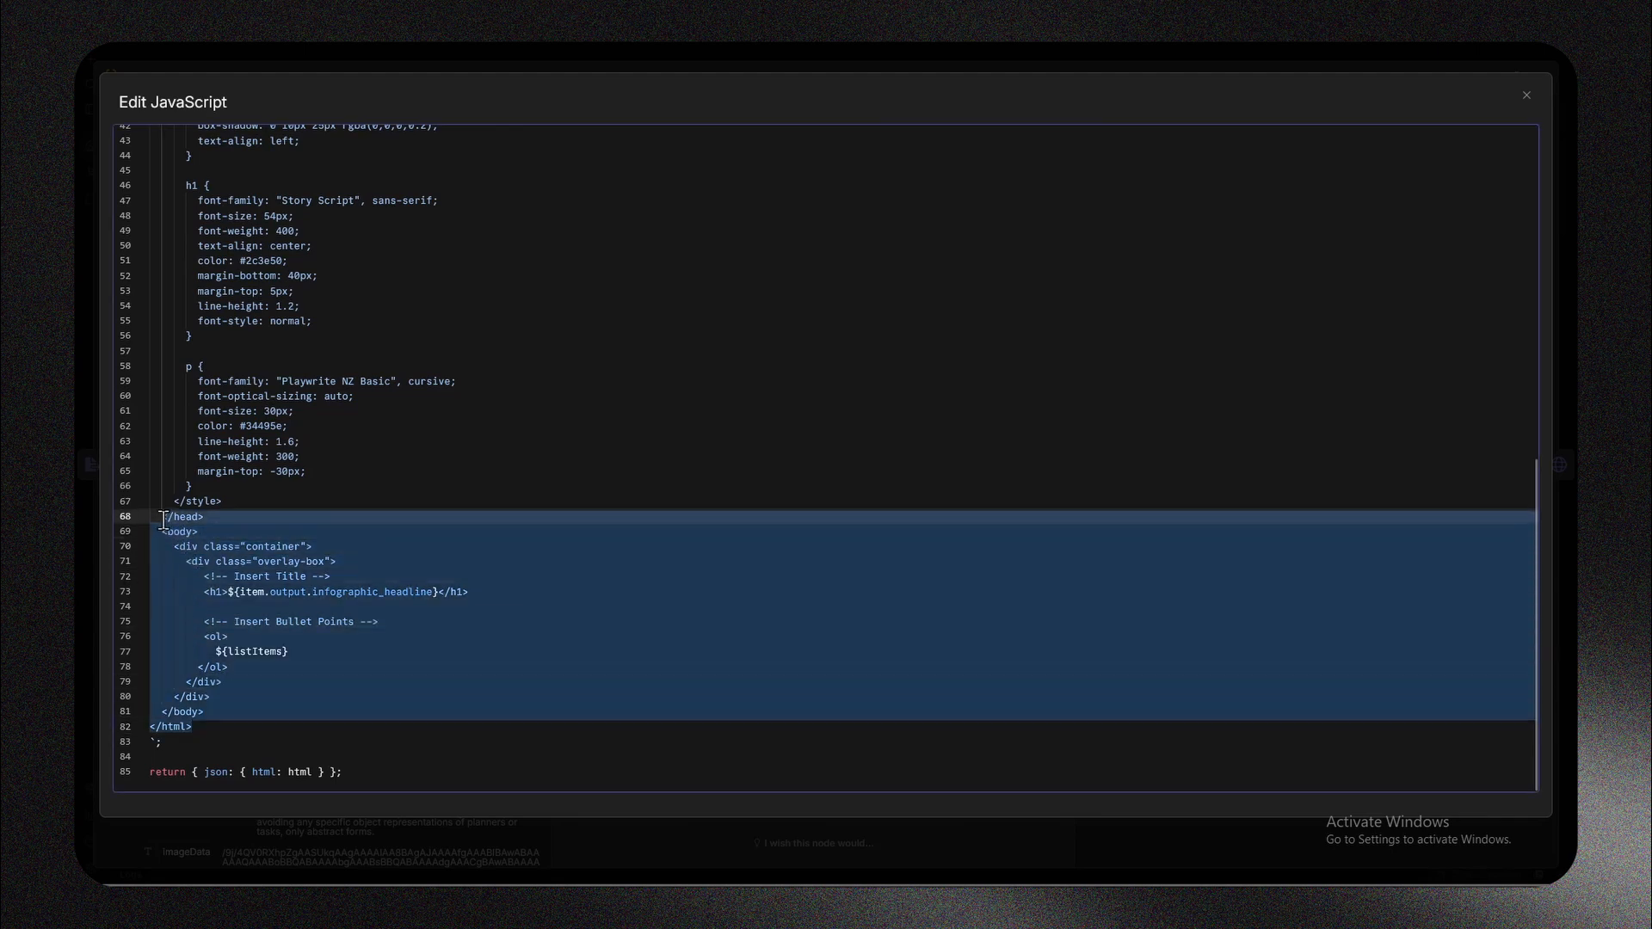
scroll(318, 473, "up", 5)
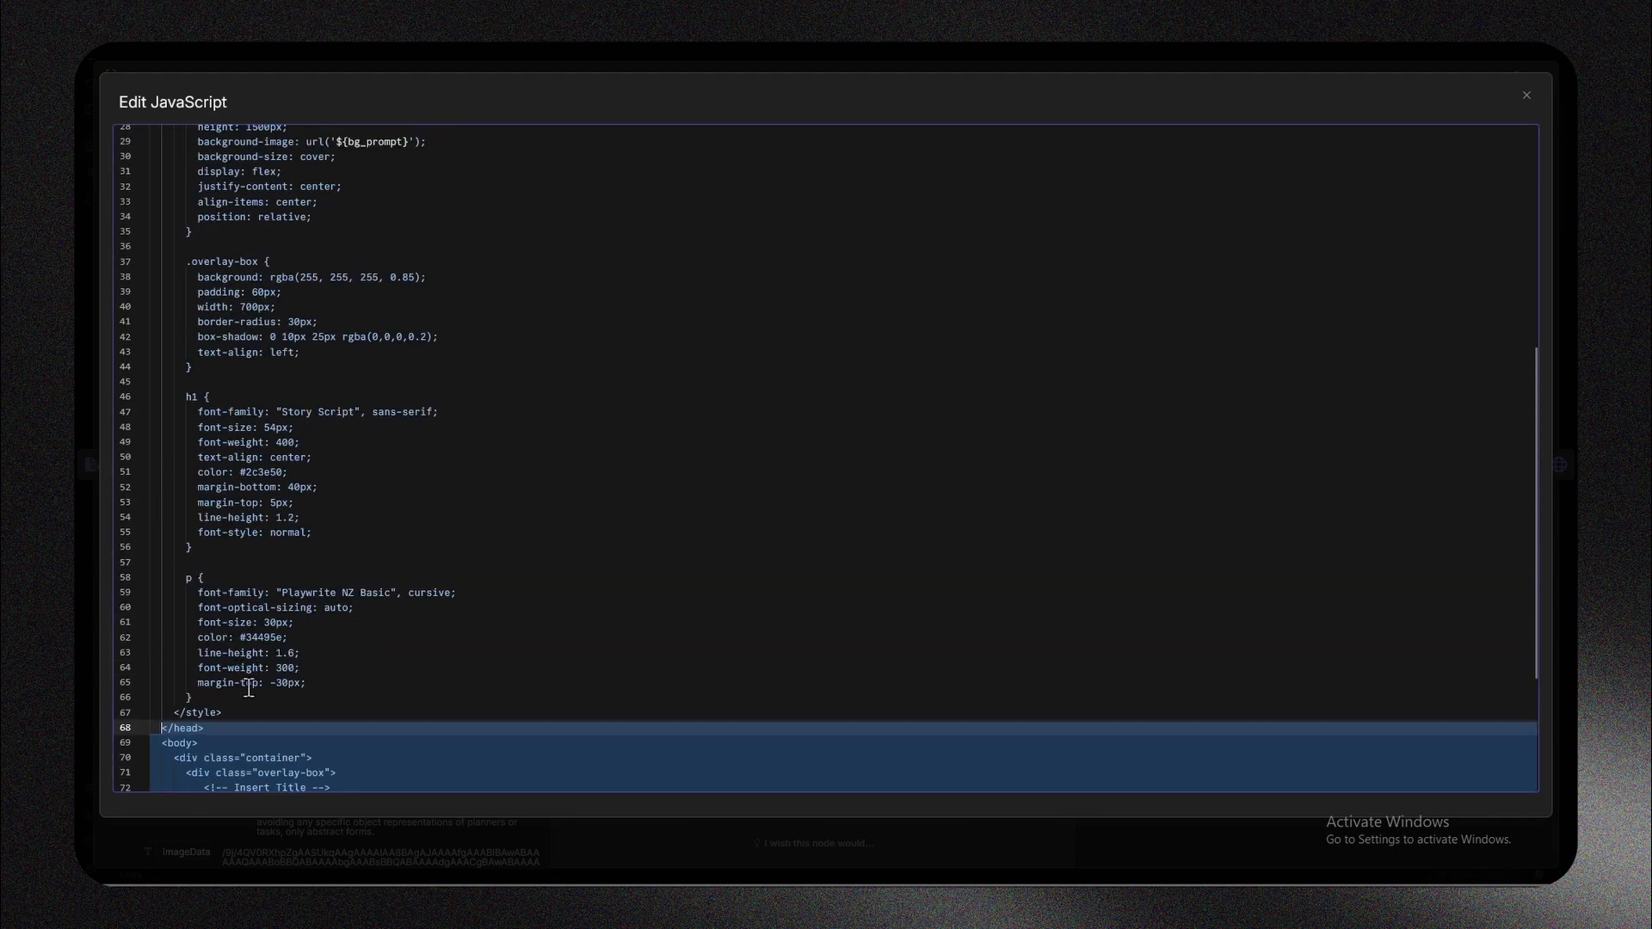
left_click_drag(243, 716, 178, 305)
left_click(429, 425)
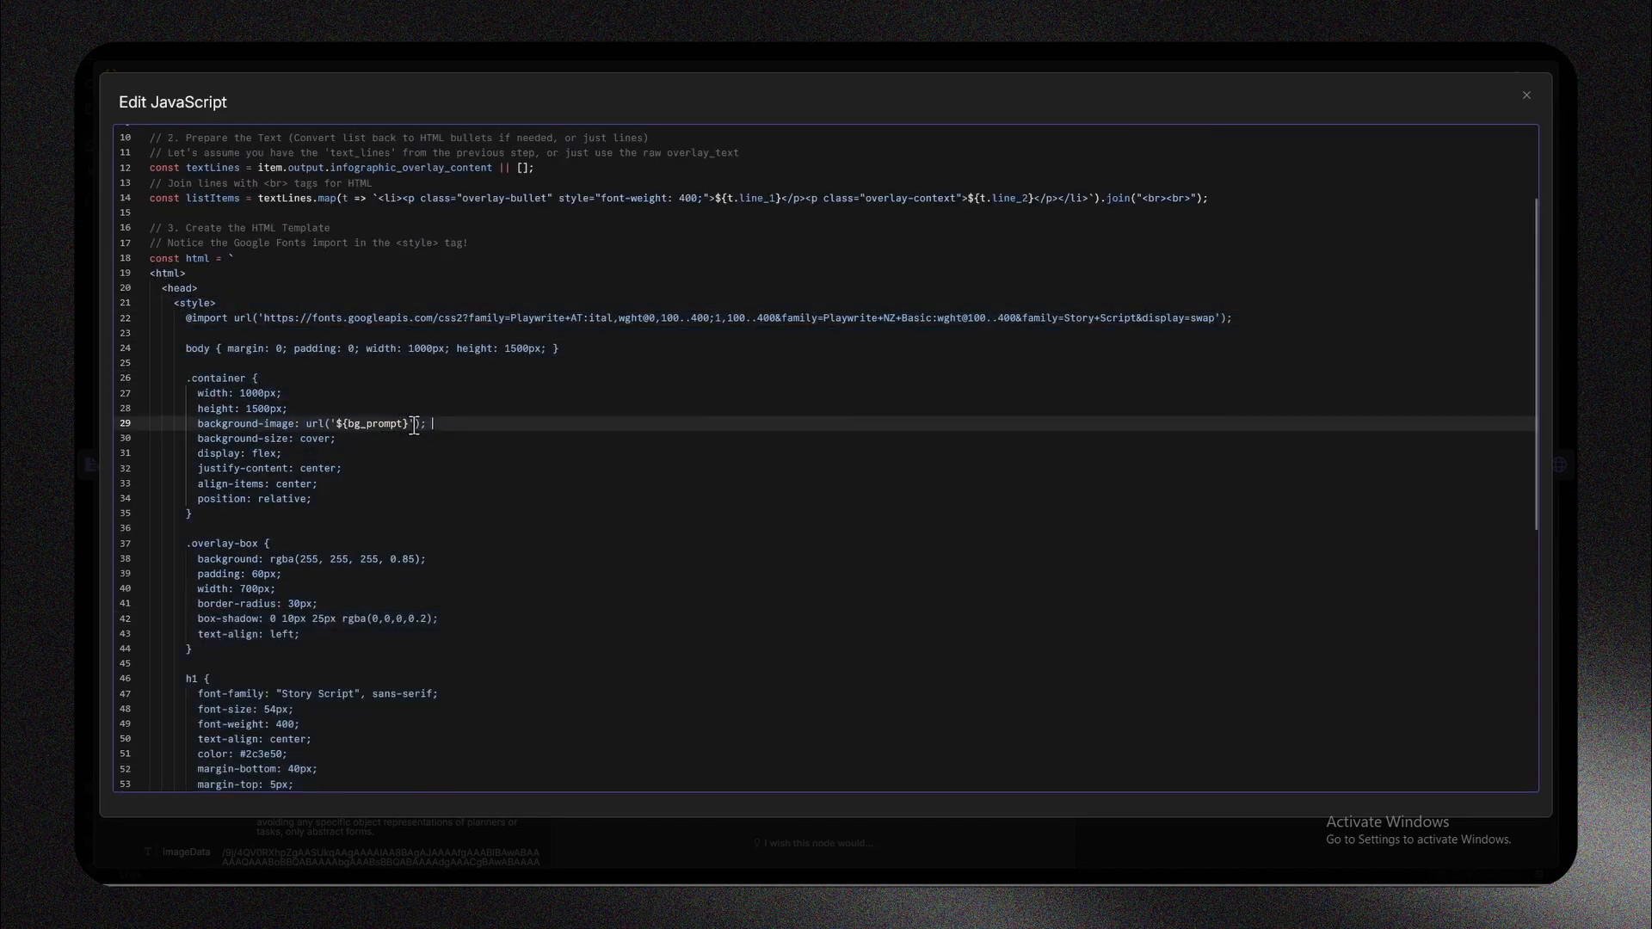
left_click_drag(409, 425, 348, 420)
left_click_drag(198, 423, 309, 432)
left_click(287, 424)
left_click(1528, 97)
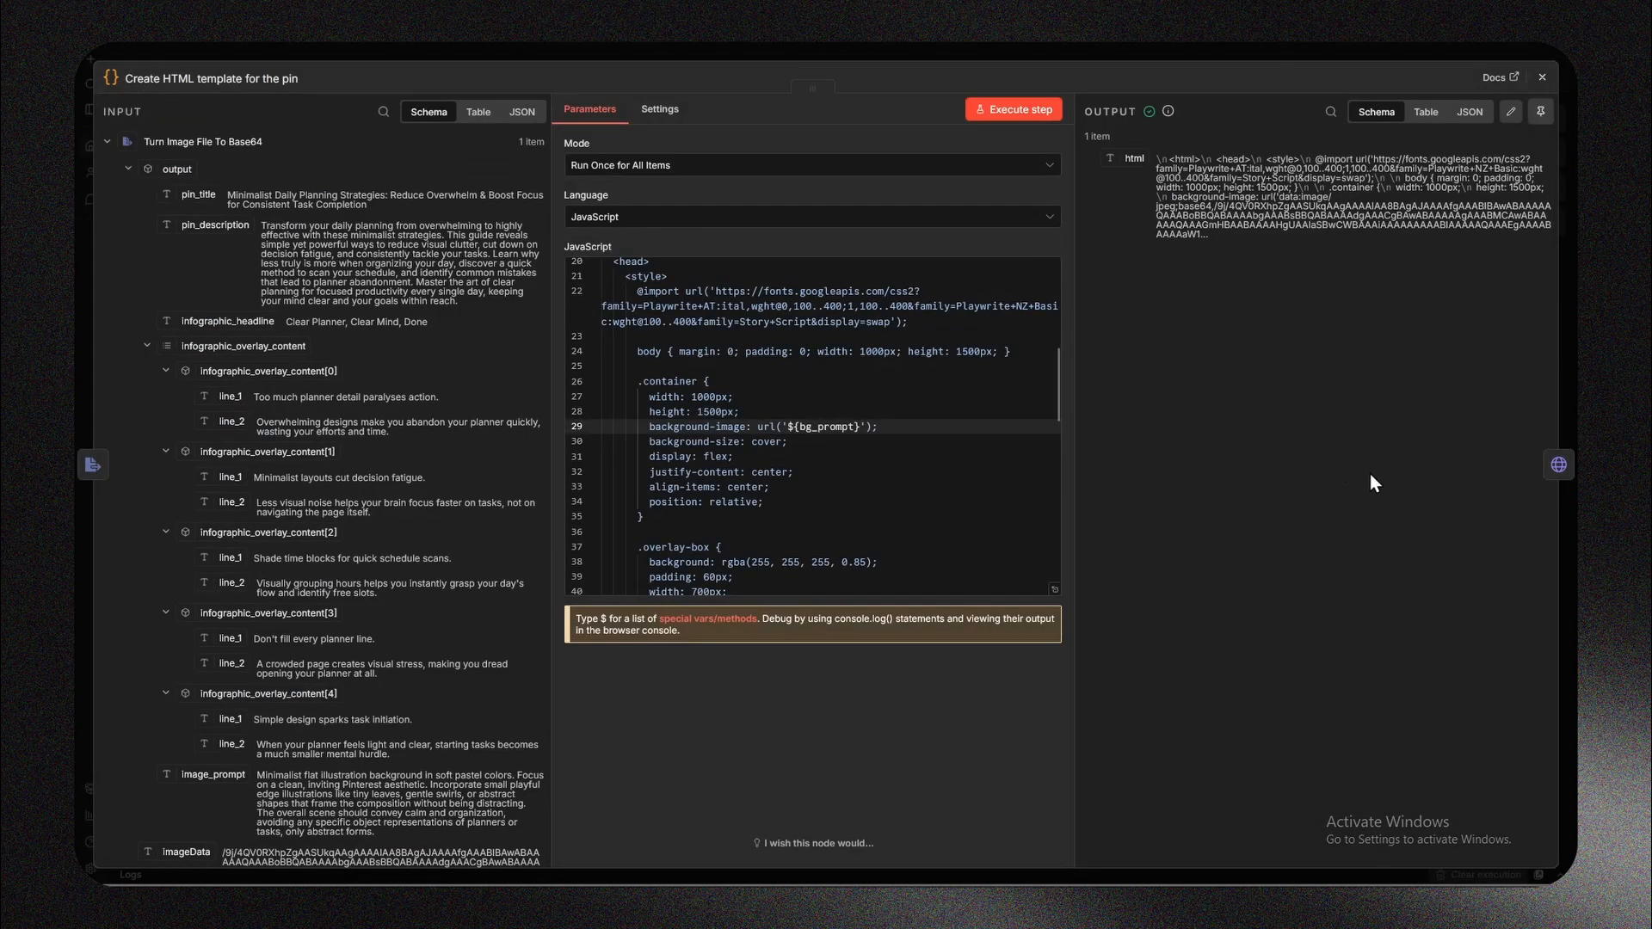
Review the HTTP Request to turn hTML to Actual Image node, reading its JSON body in the enlarged expression editor and previewing the output image.
left_click(1559, 464)
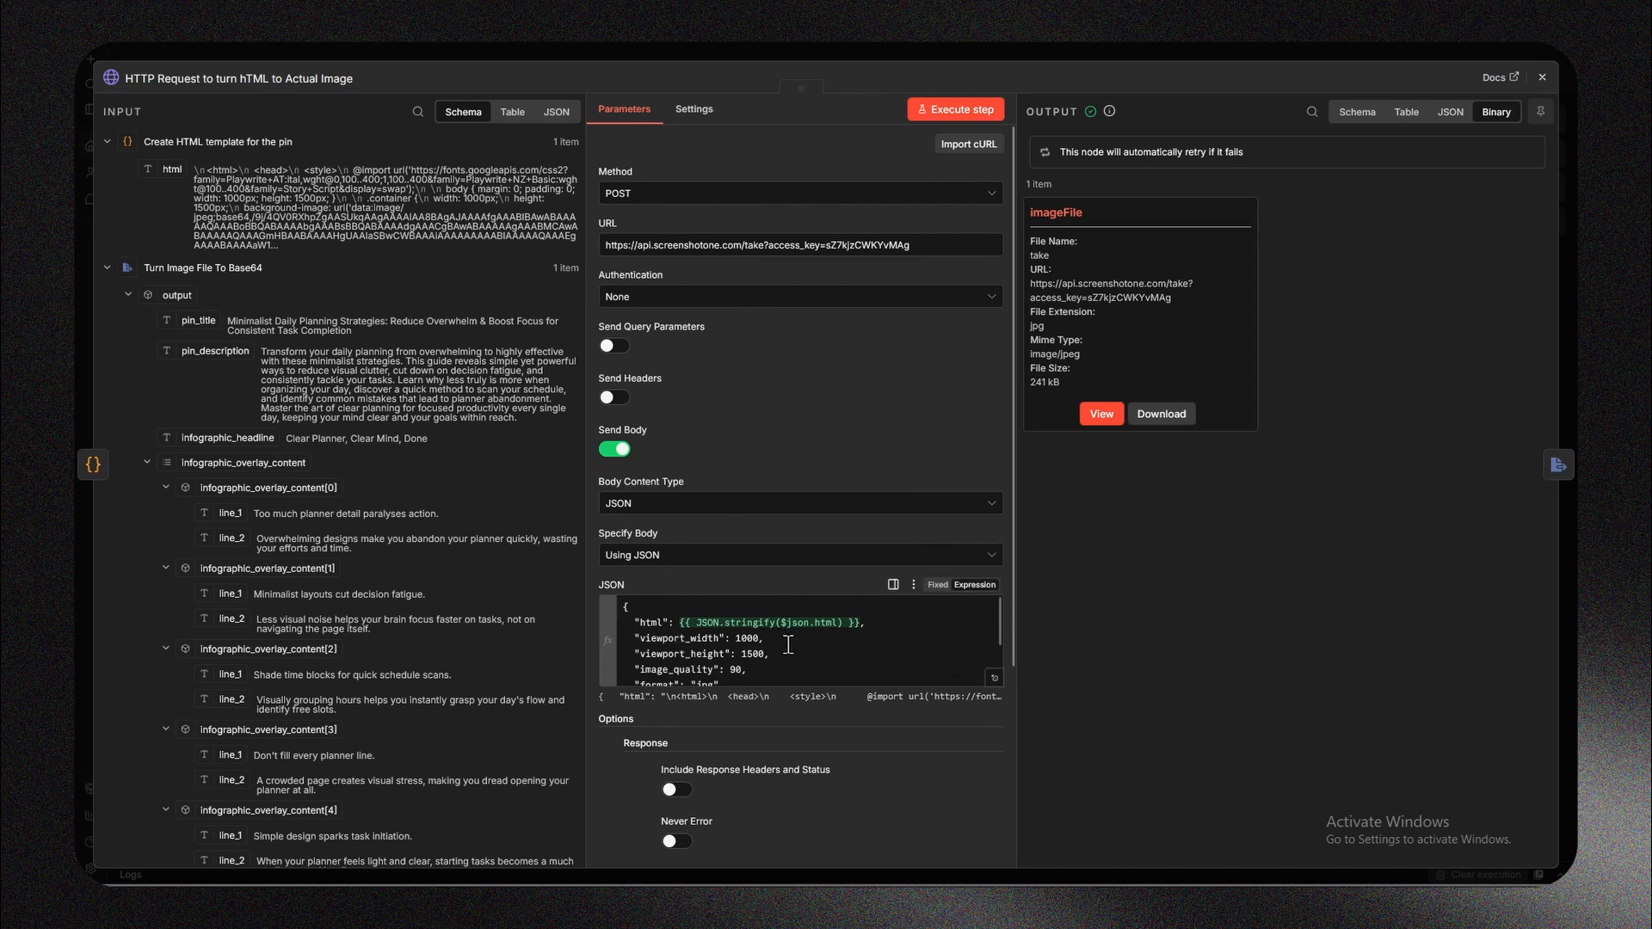
scroll(789, 644, "down", 3)
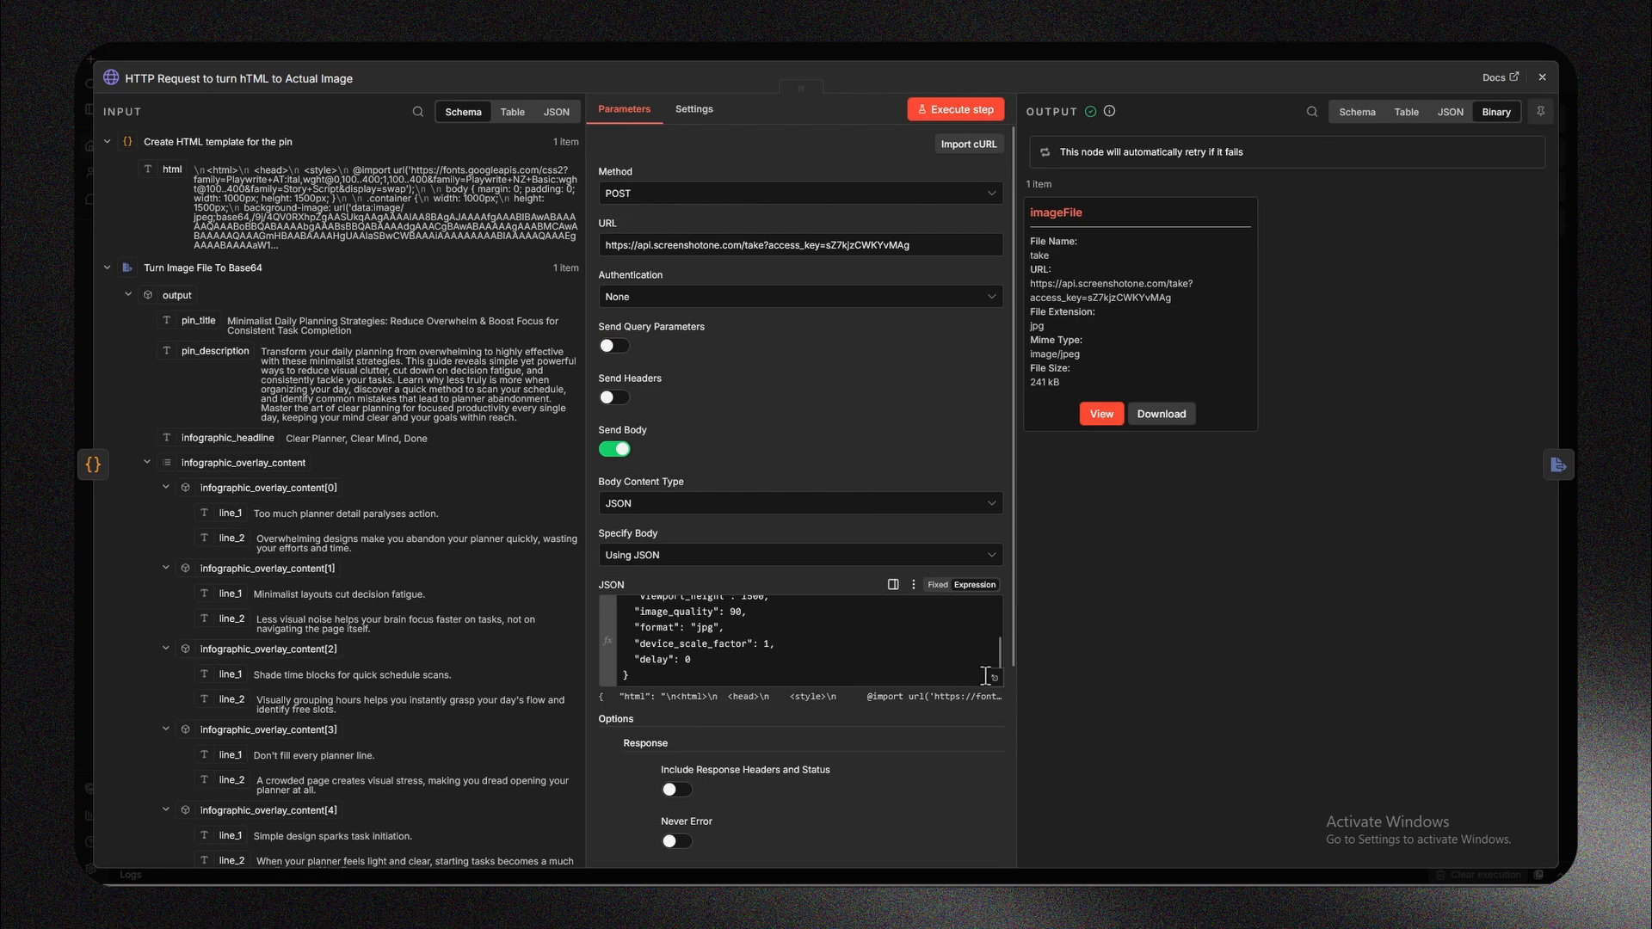
left_click(995, 678)
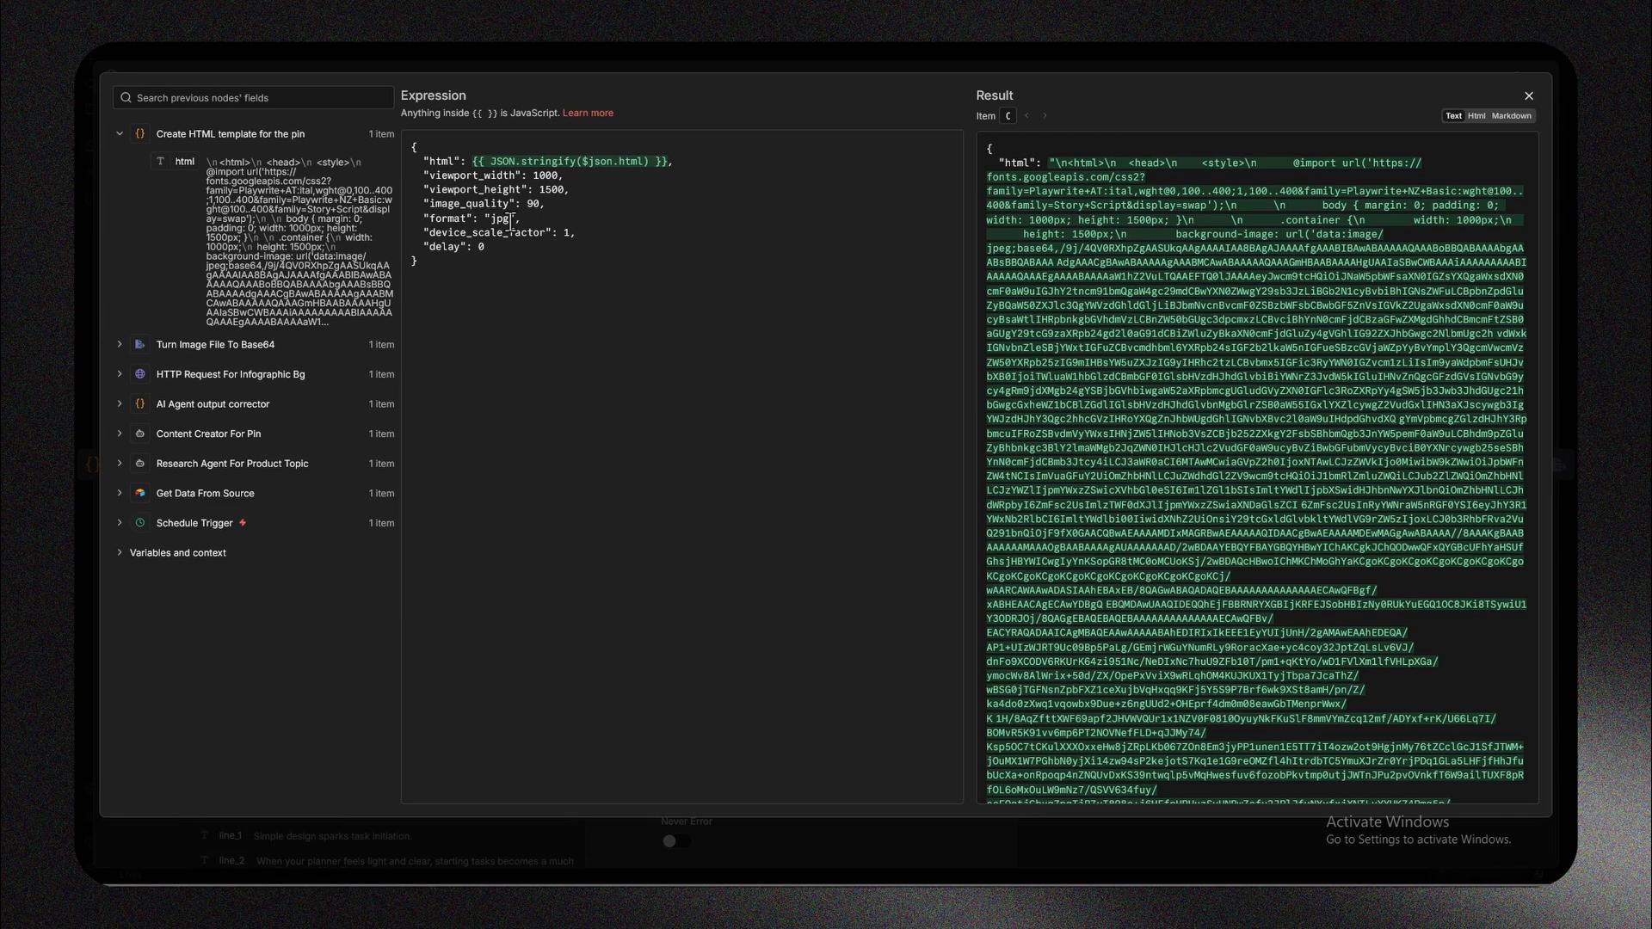
key("Escape")
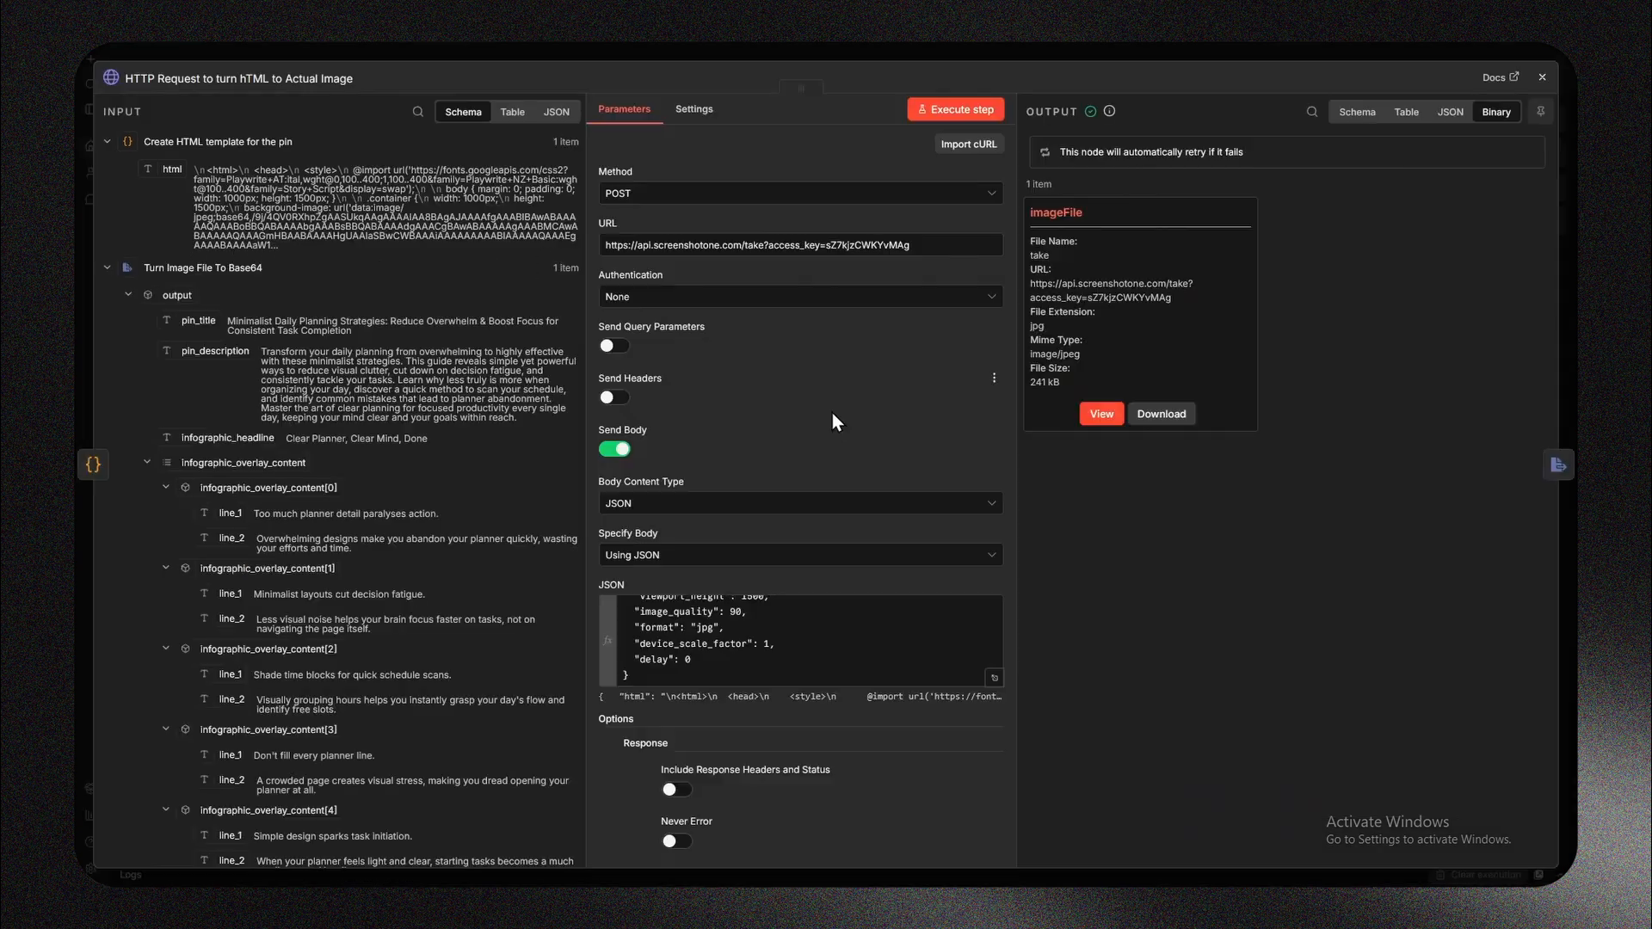
left_click(1103, 414)
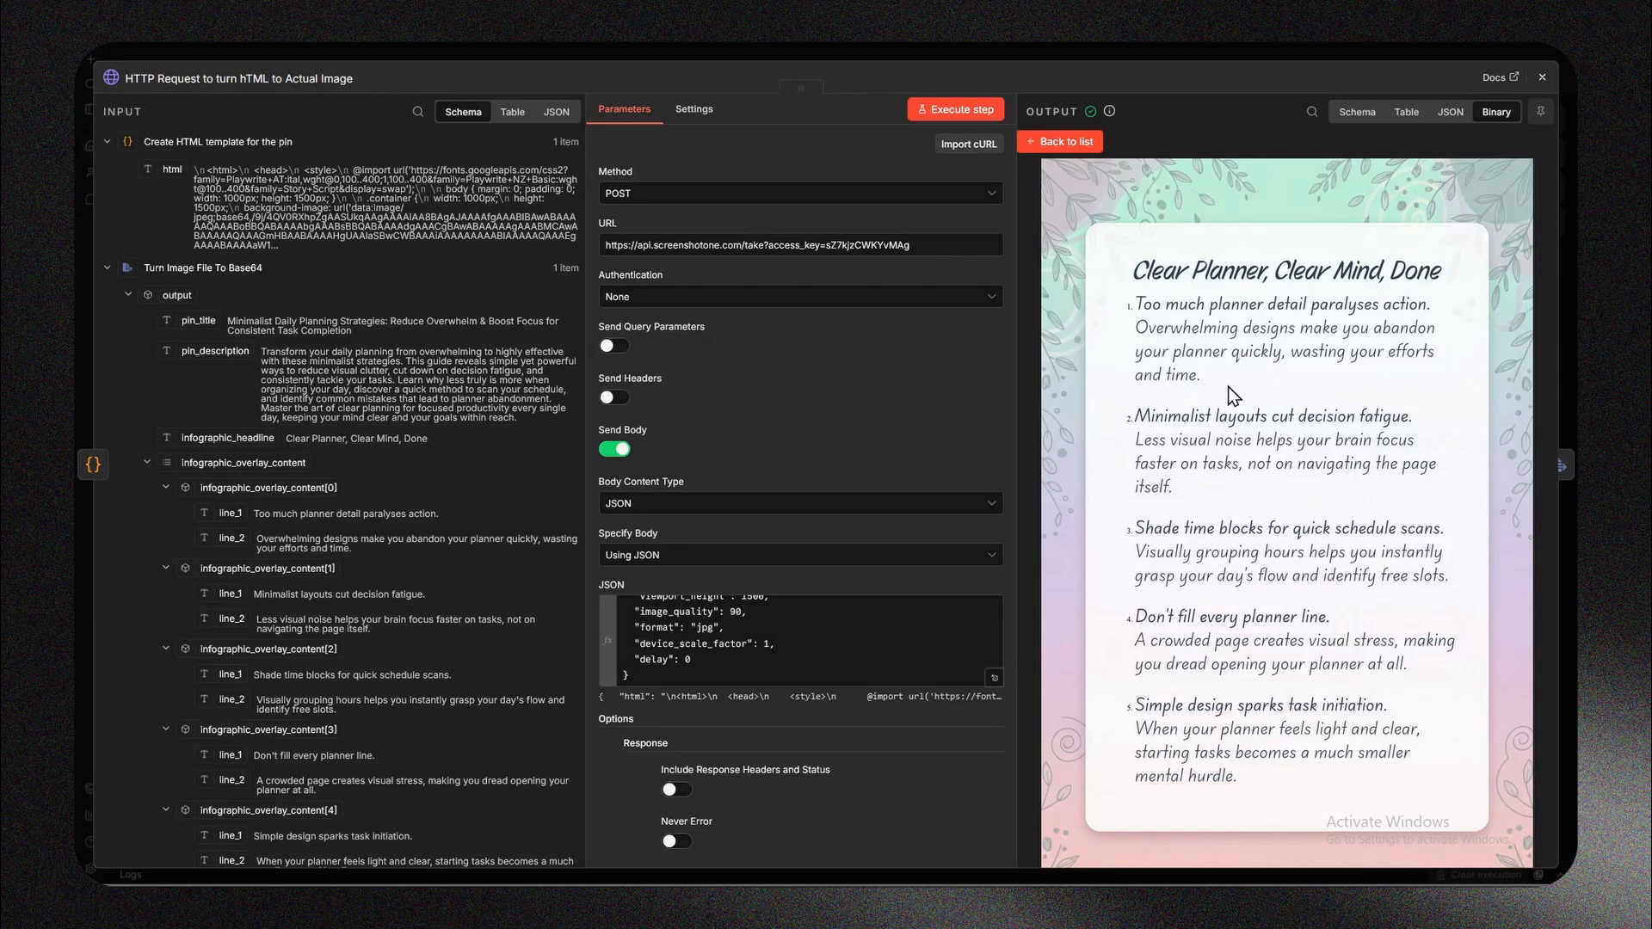
Close the HTML-to-image request node and open the Turn Image To Base64 node for review.
left_click(1539, 77)
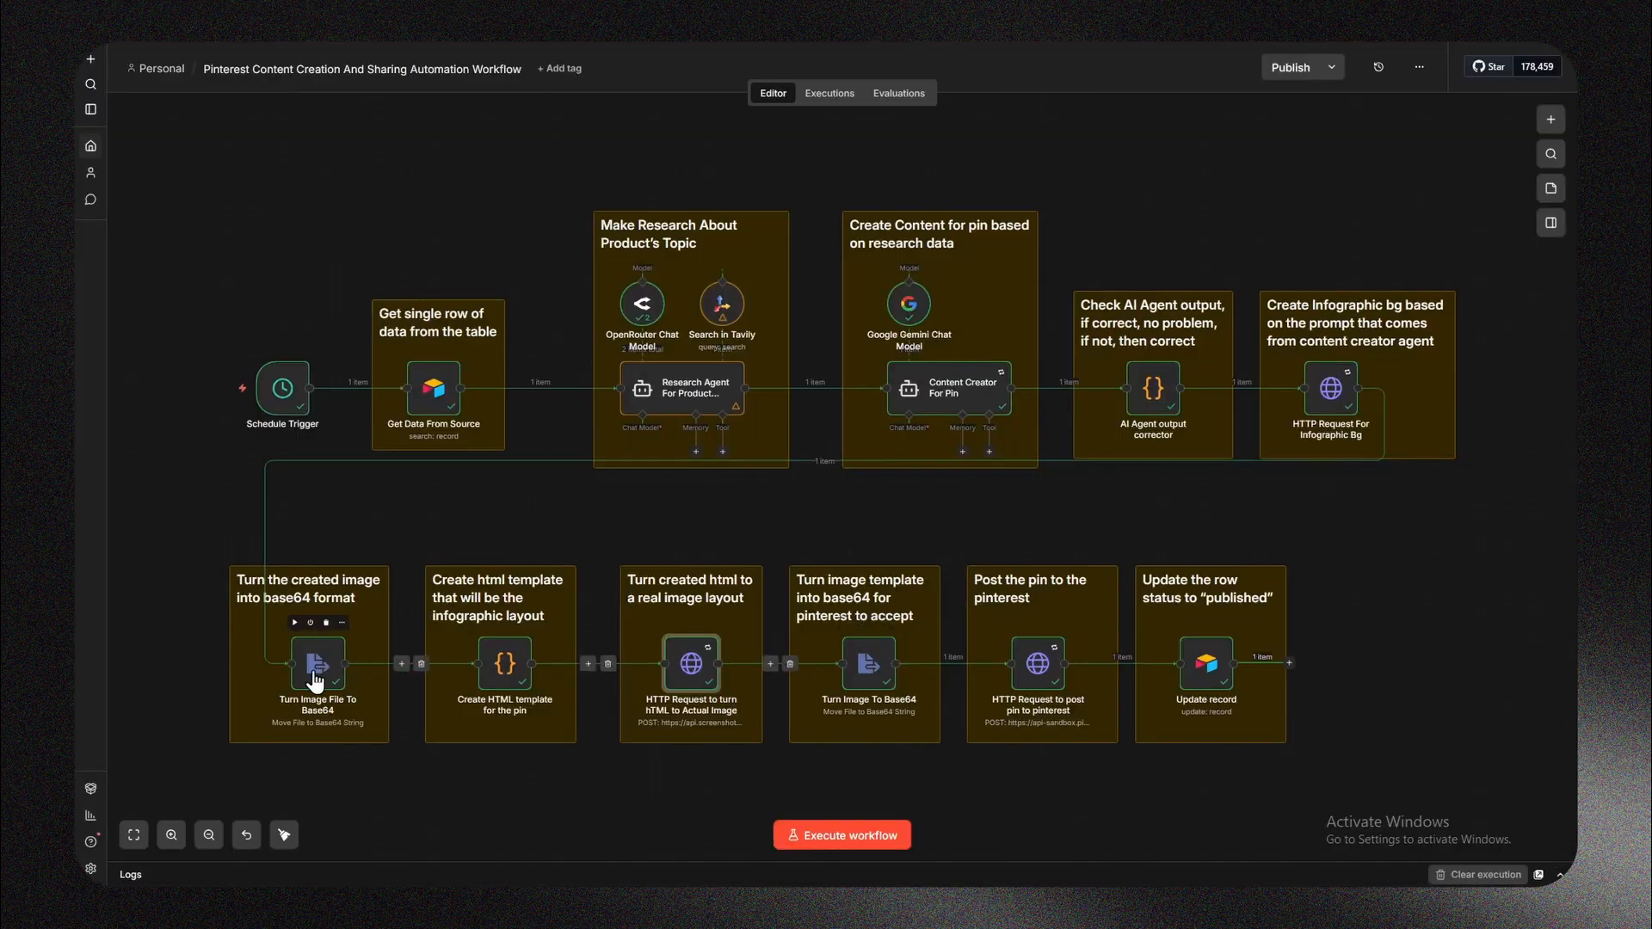
left_click(876, 671)
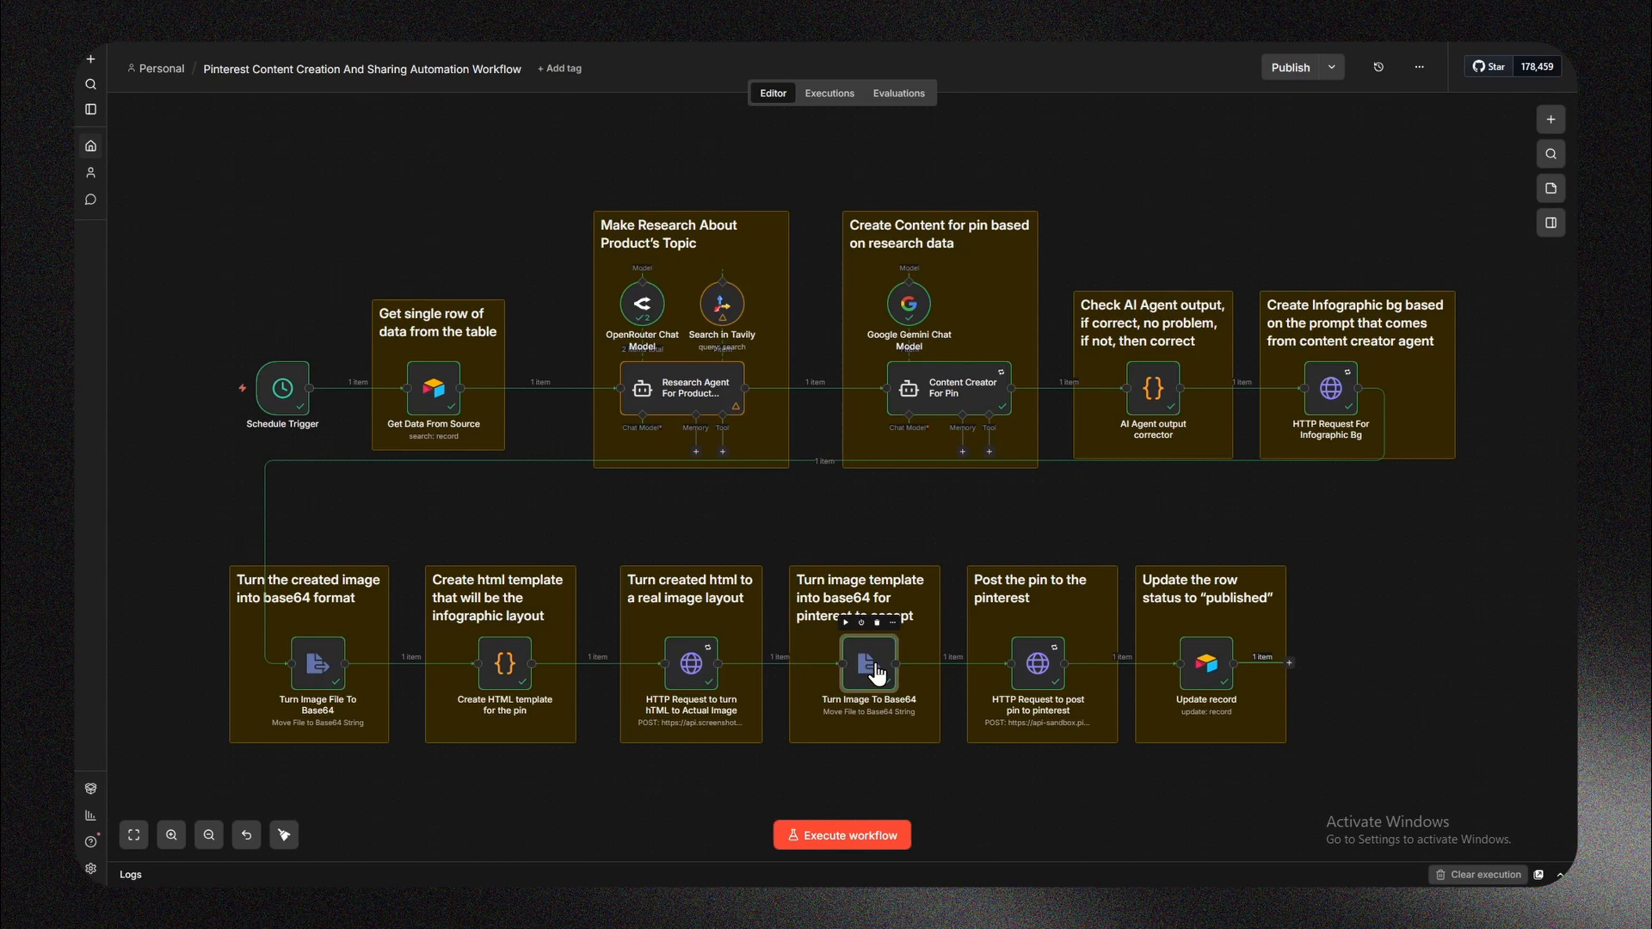
double_click(876, 671)
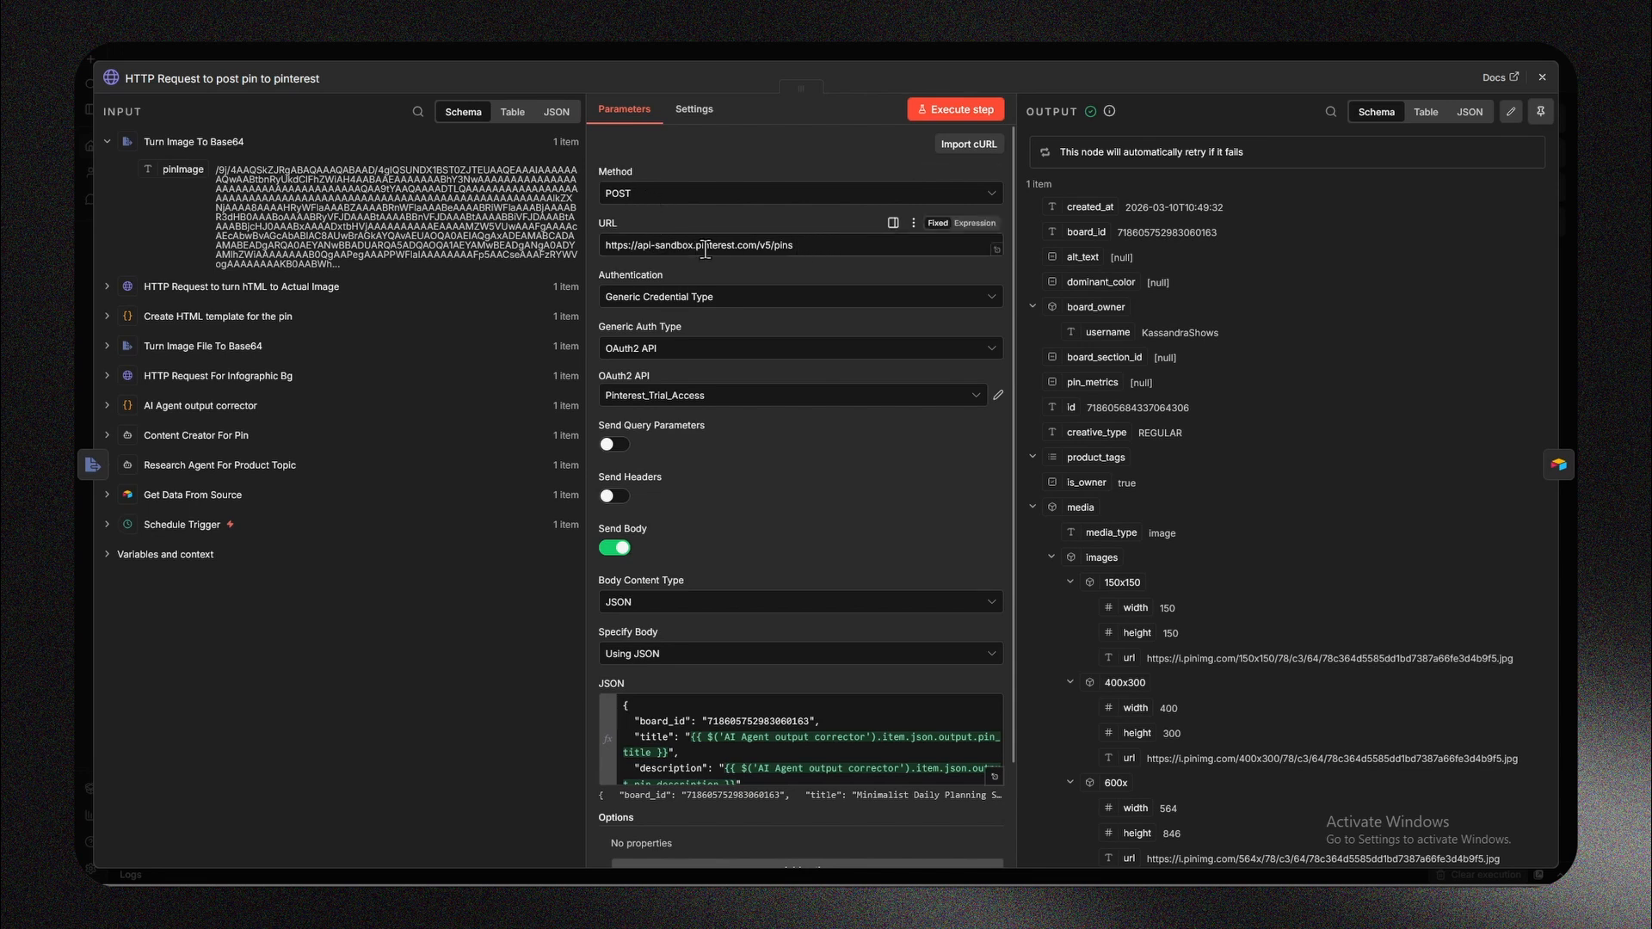
double_click(683, 246)
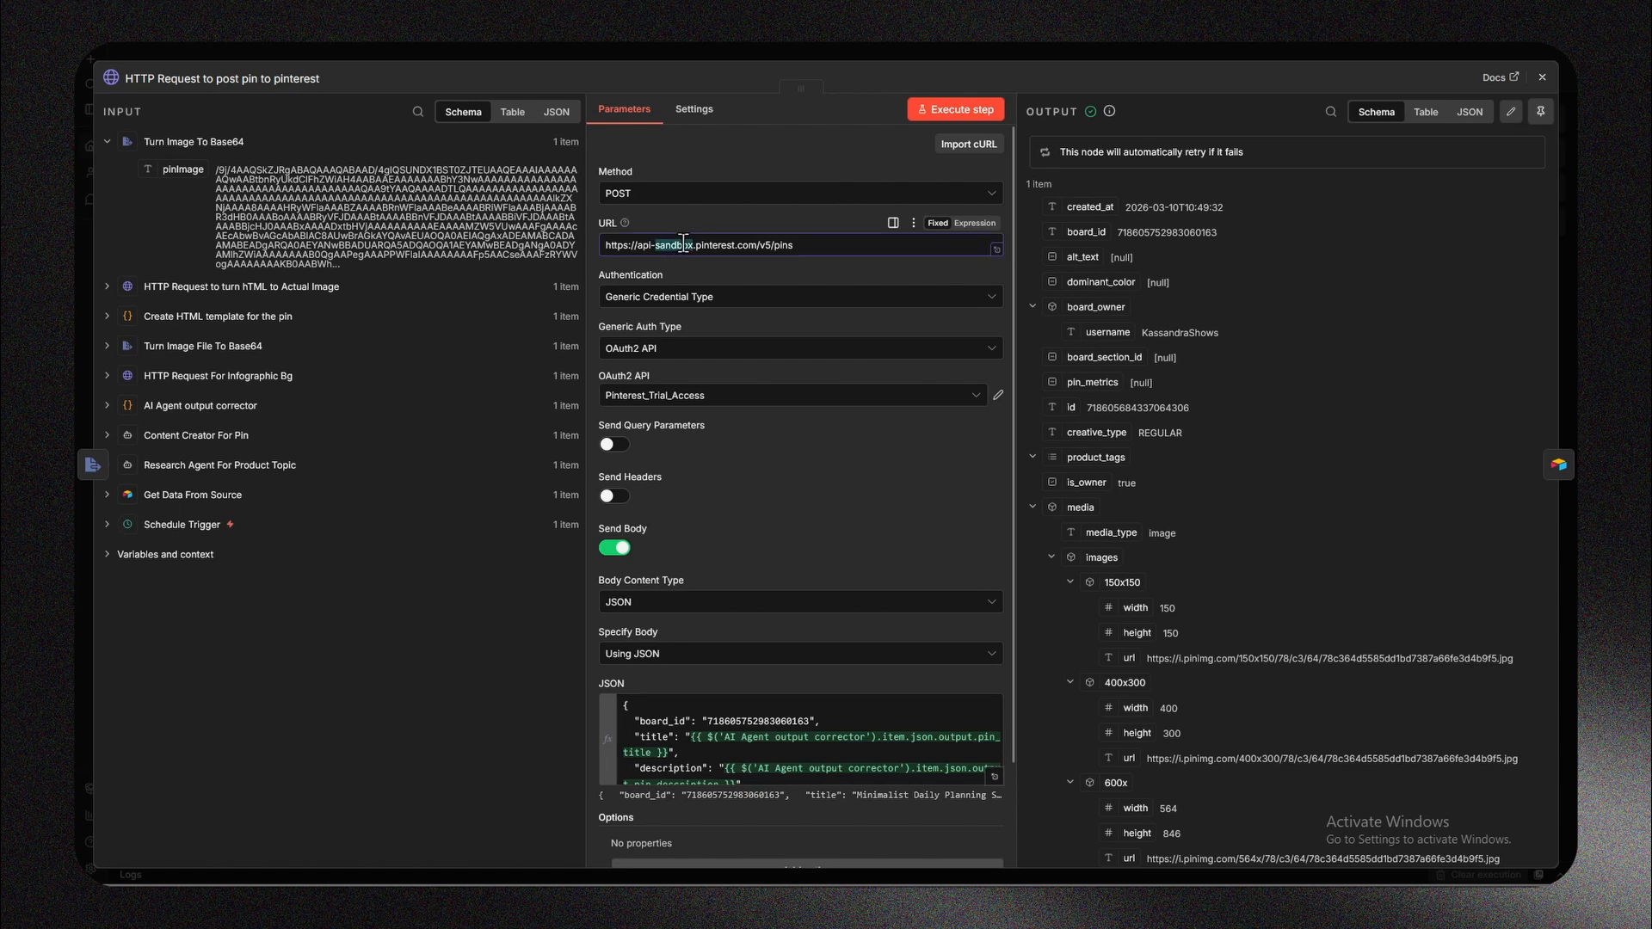
key("BackSpace")
key("BackSpace")
left_click(702, 212)
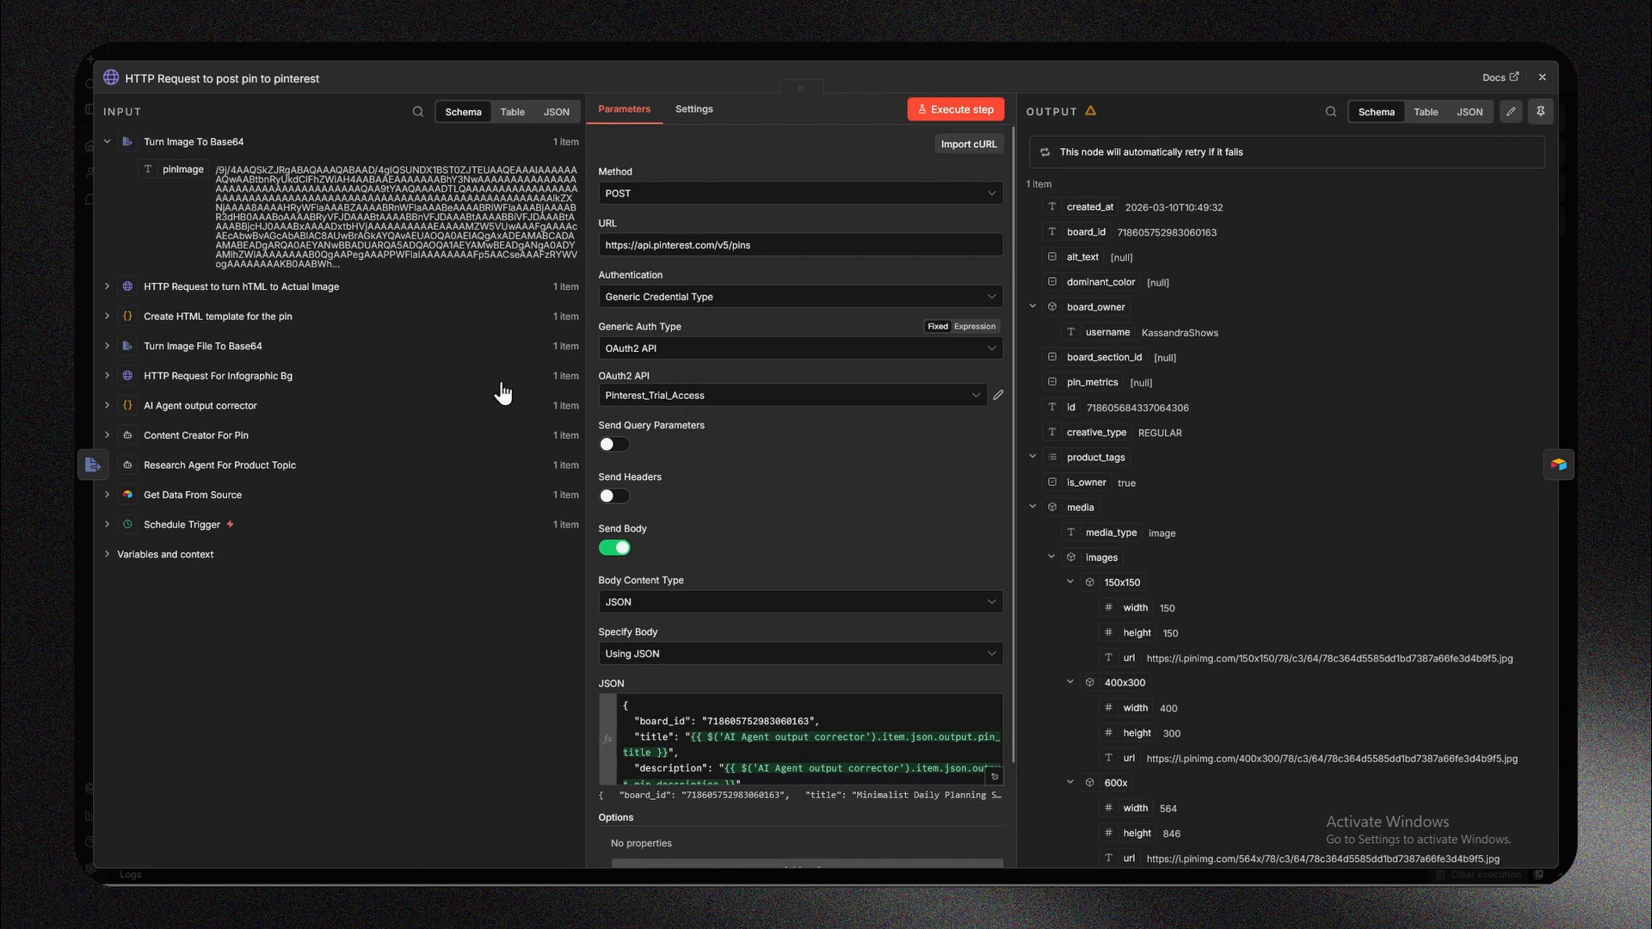
Read the pin posting request's JSON body in the enlarged expression editor, covering board_id, title, description and media_source.
scroll(720, 527, "down", 2)
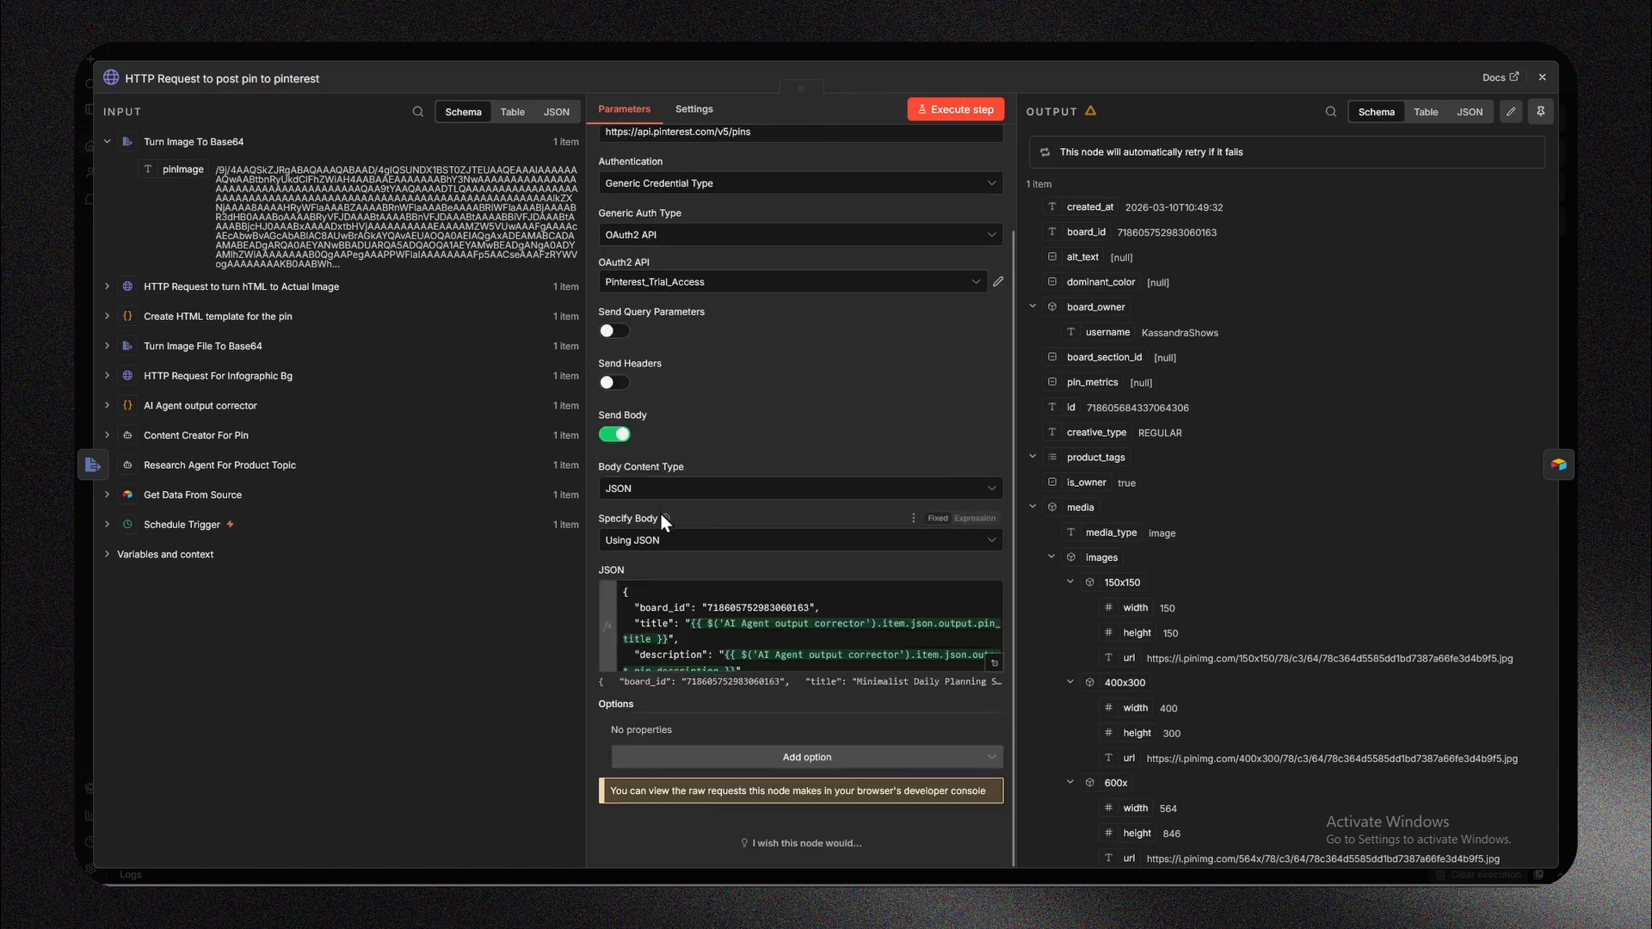
left_click(993, 668)
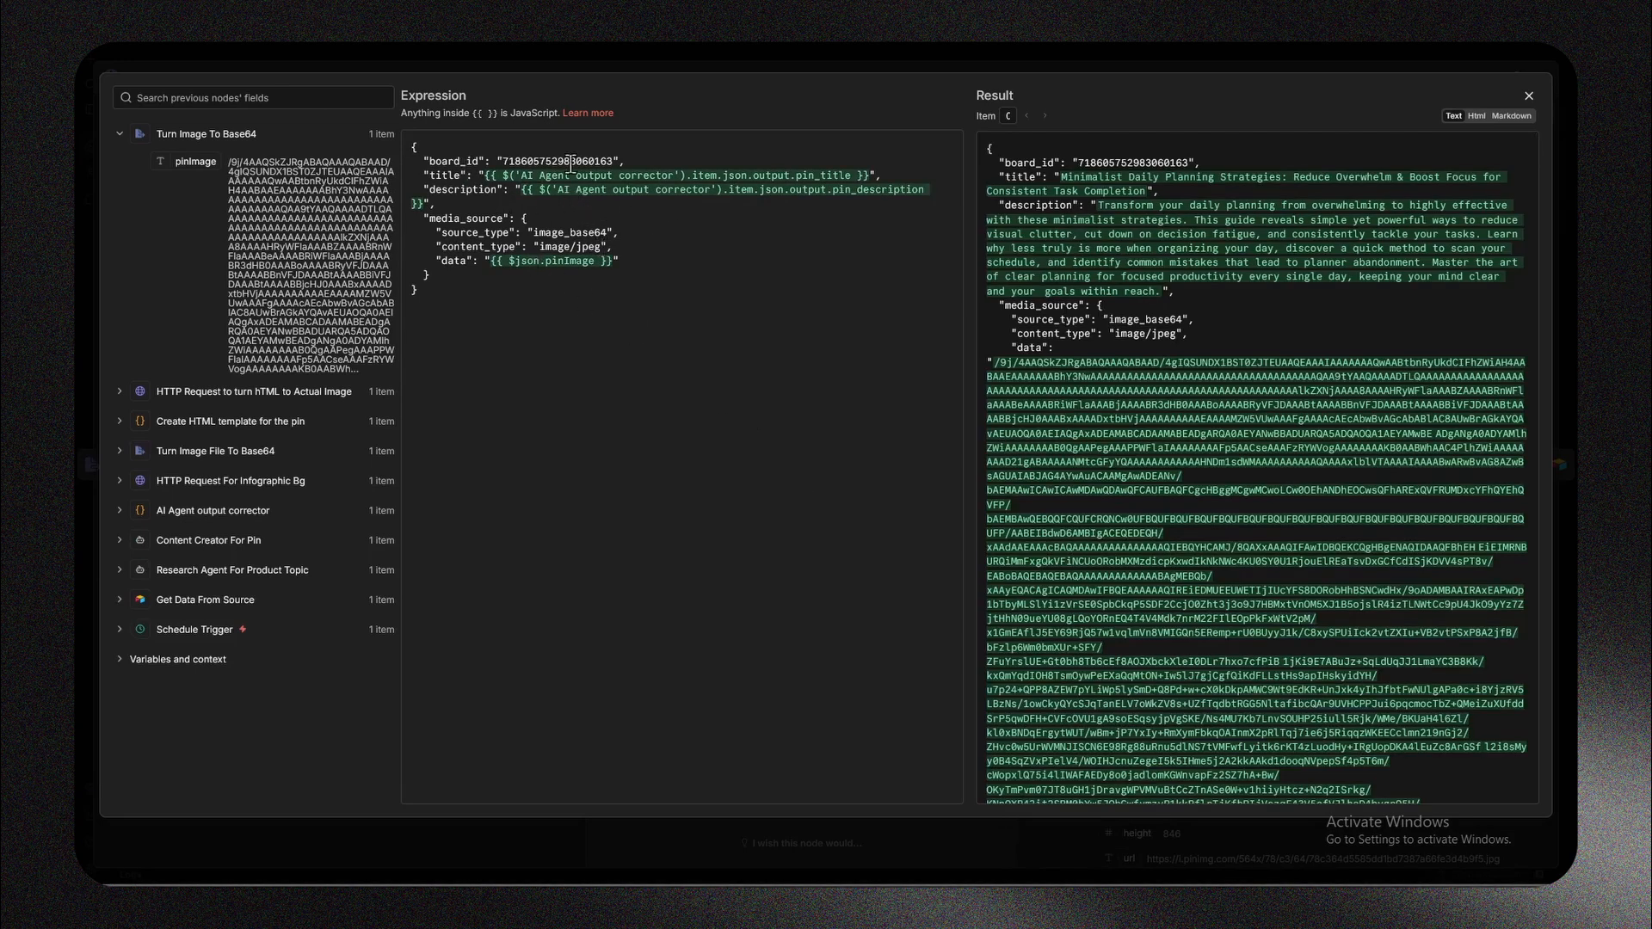
left_click(442, 173)
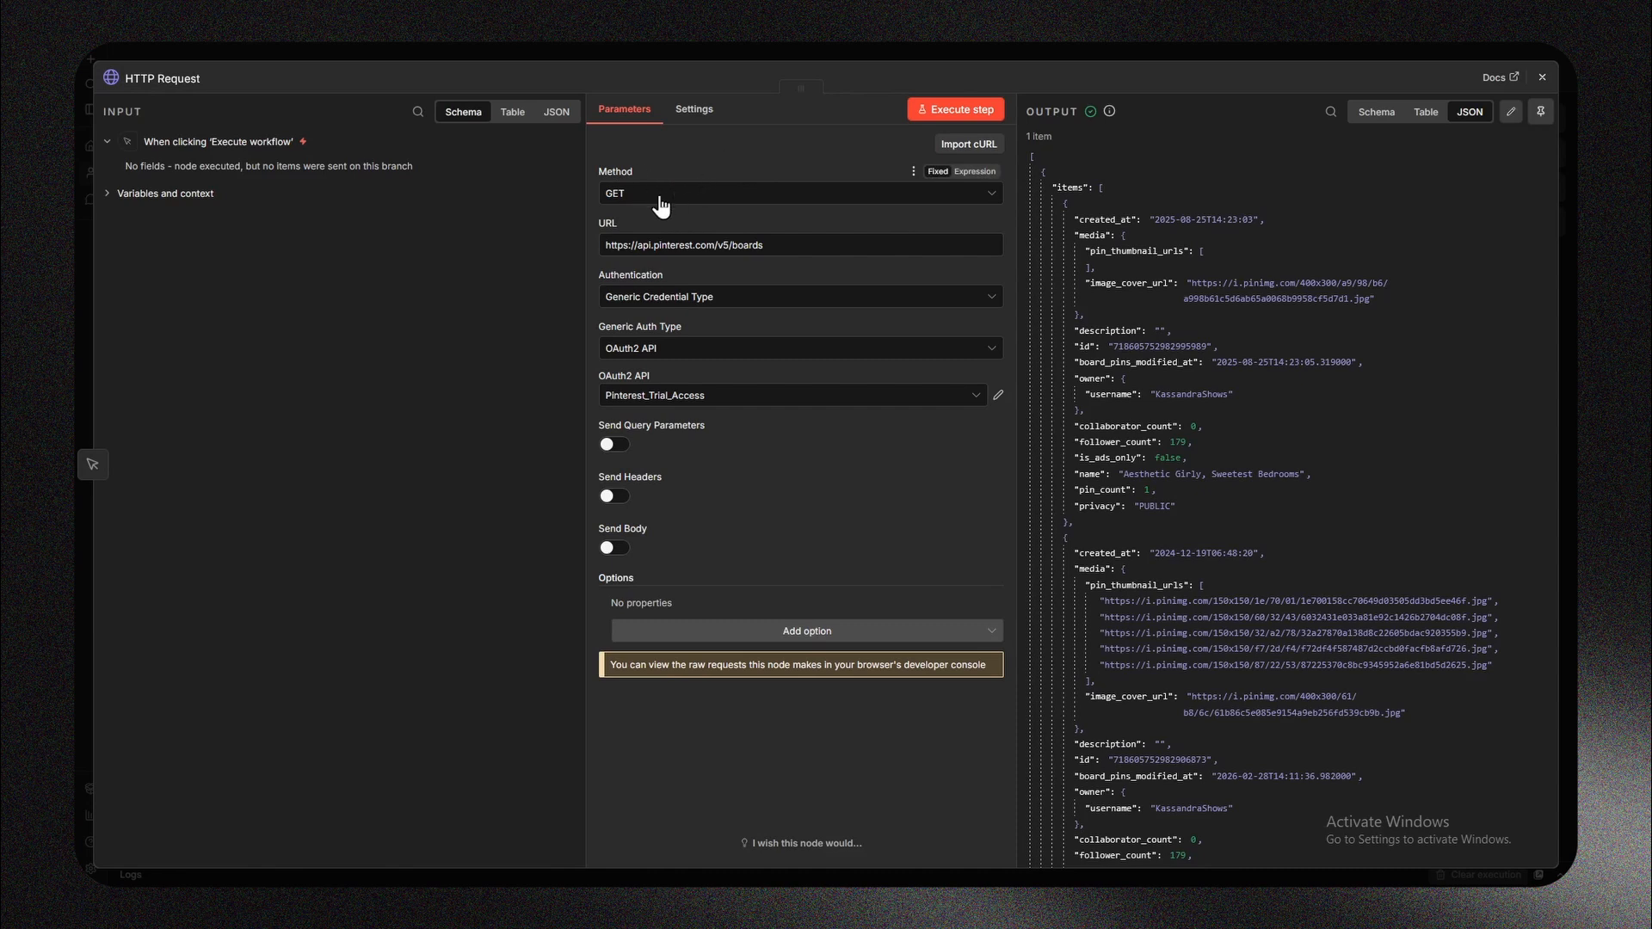
left_click_drag(779, 247, 592, 241)
left_click(781, 245)
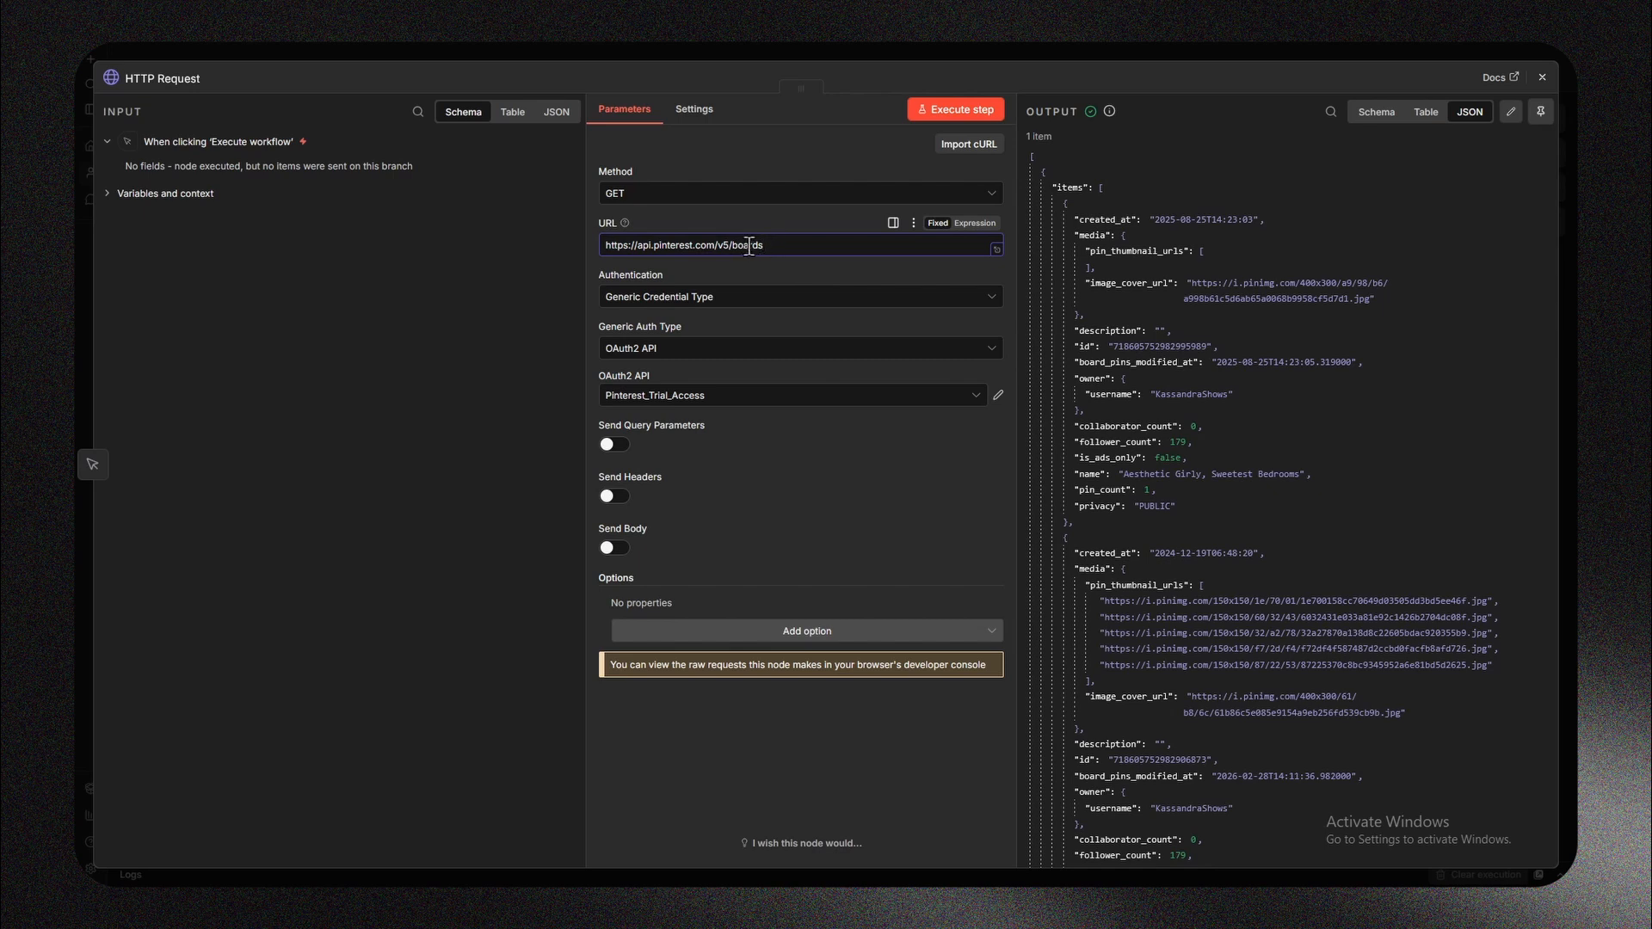
left_click_drag(767, 247, 734, 247)
left_click(785, 248)
Examine the Pinterest_Trial_Access OAuth2 credential's connection fields down to the scope, then close the credential and the boards request node.
left_click(999, 396)
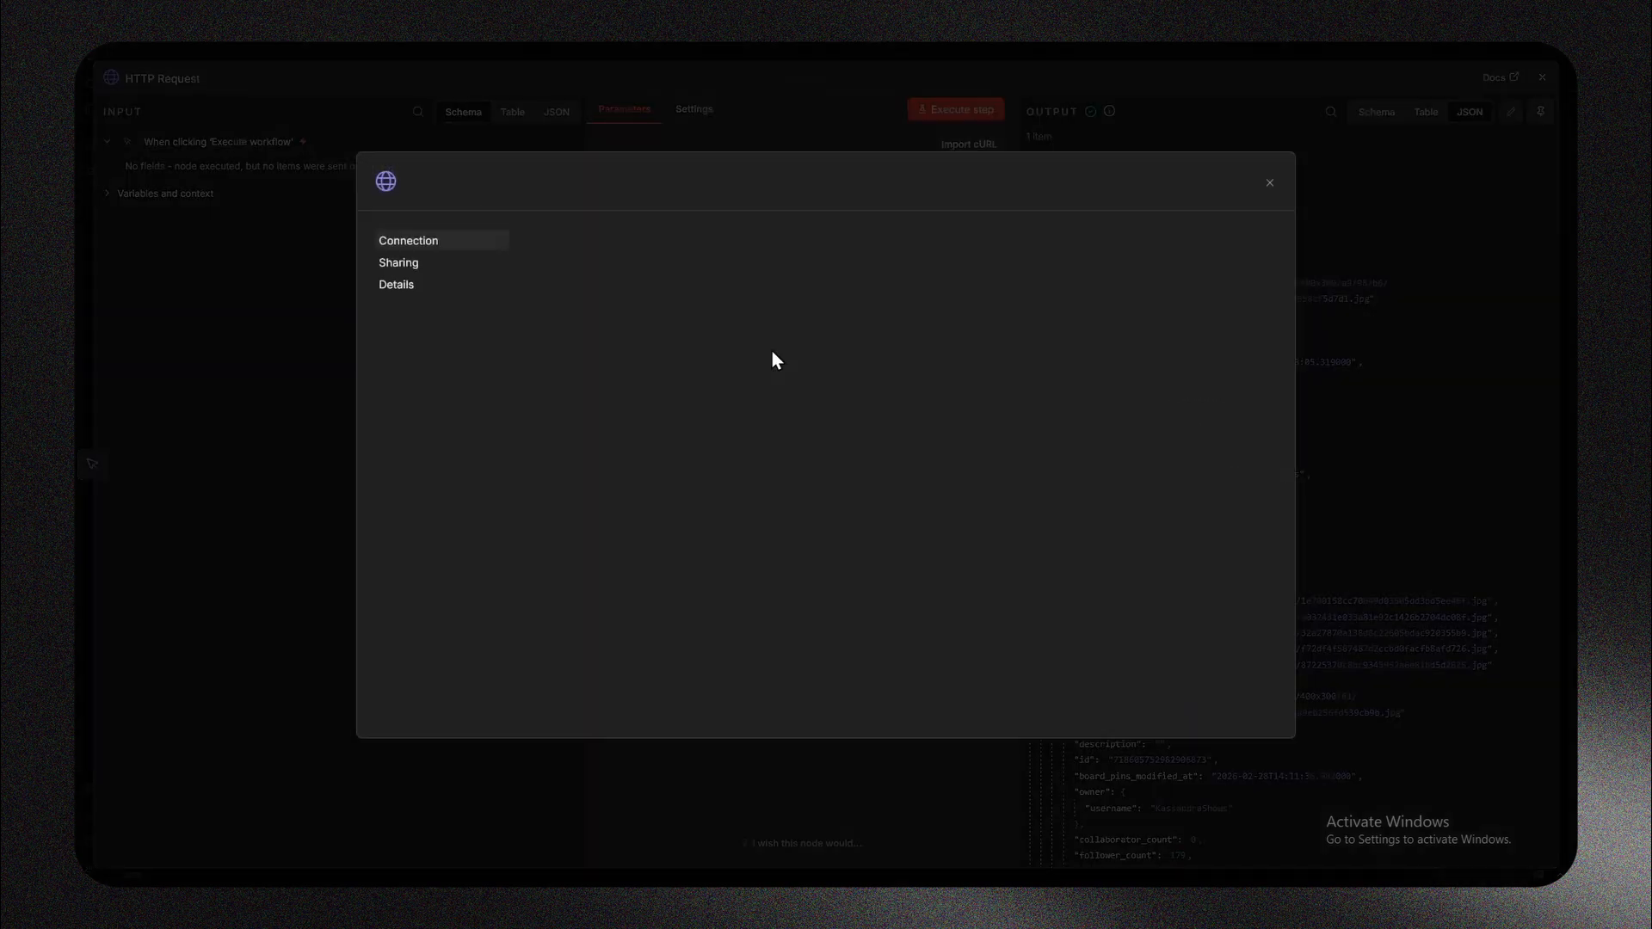
scroll(711, 473, "down", 3)
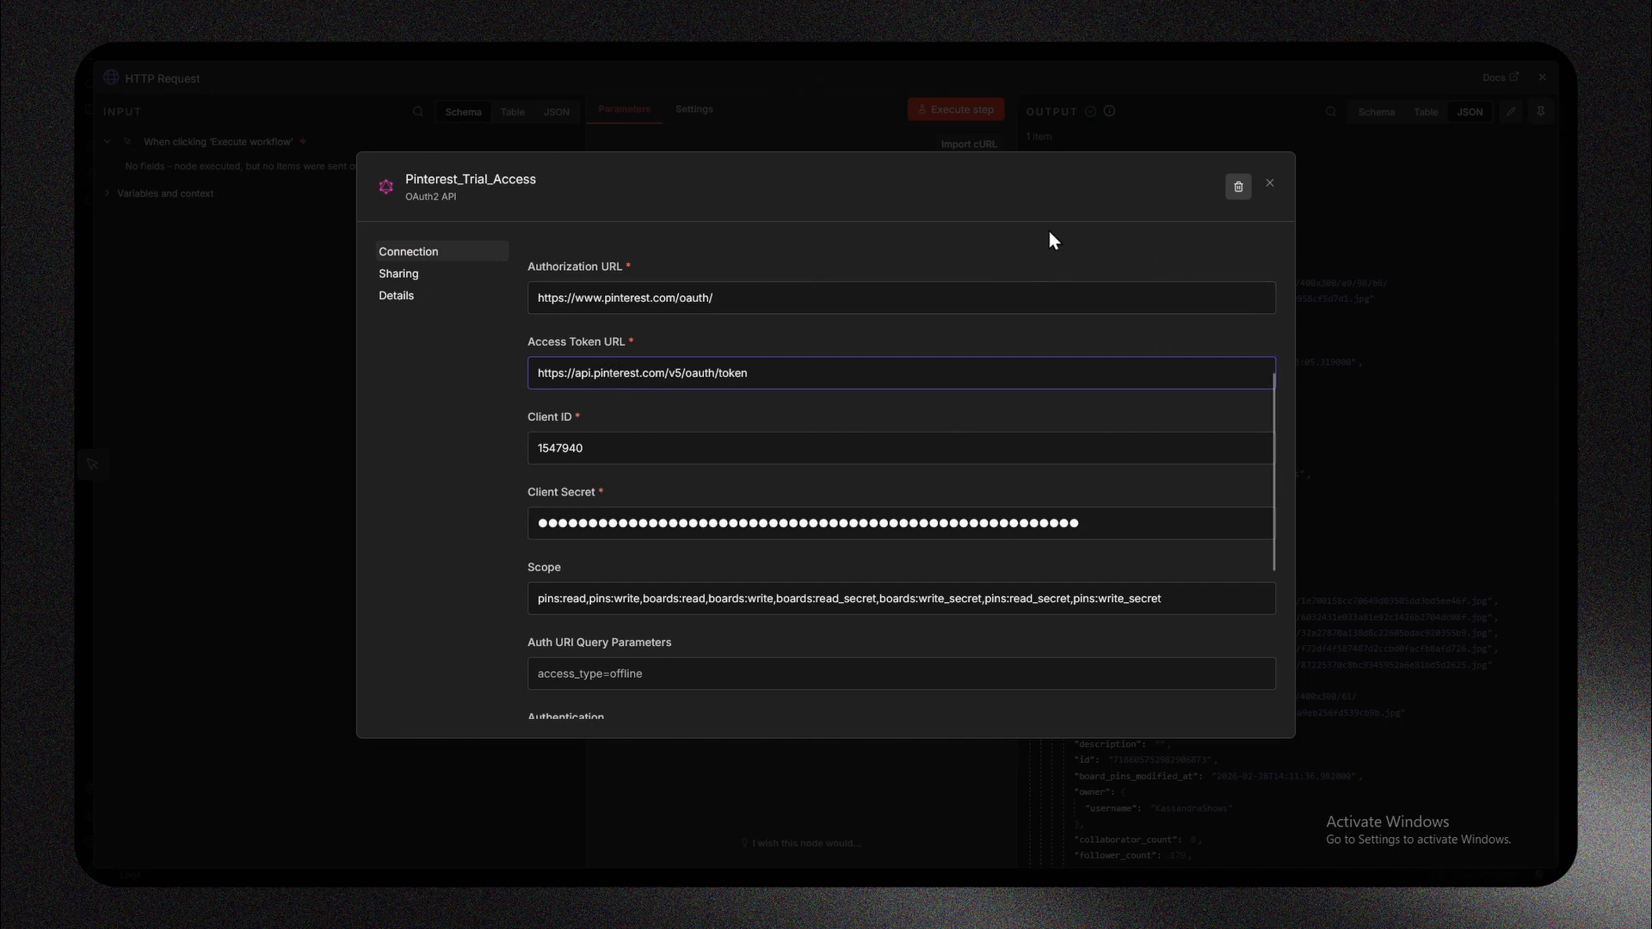
left_click(1270, 184)
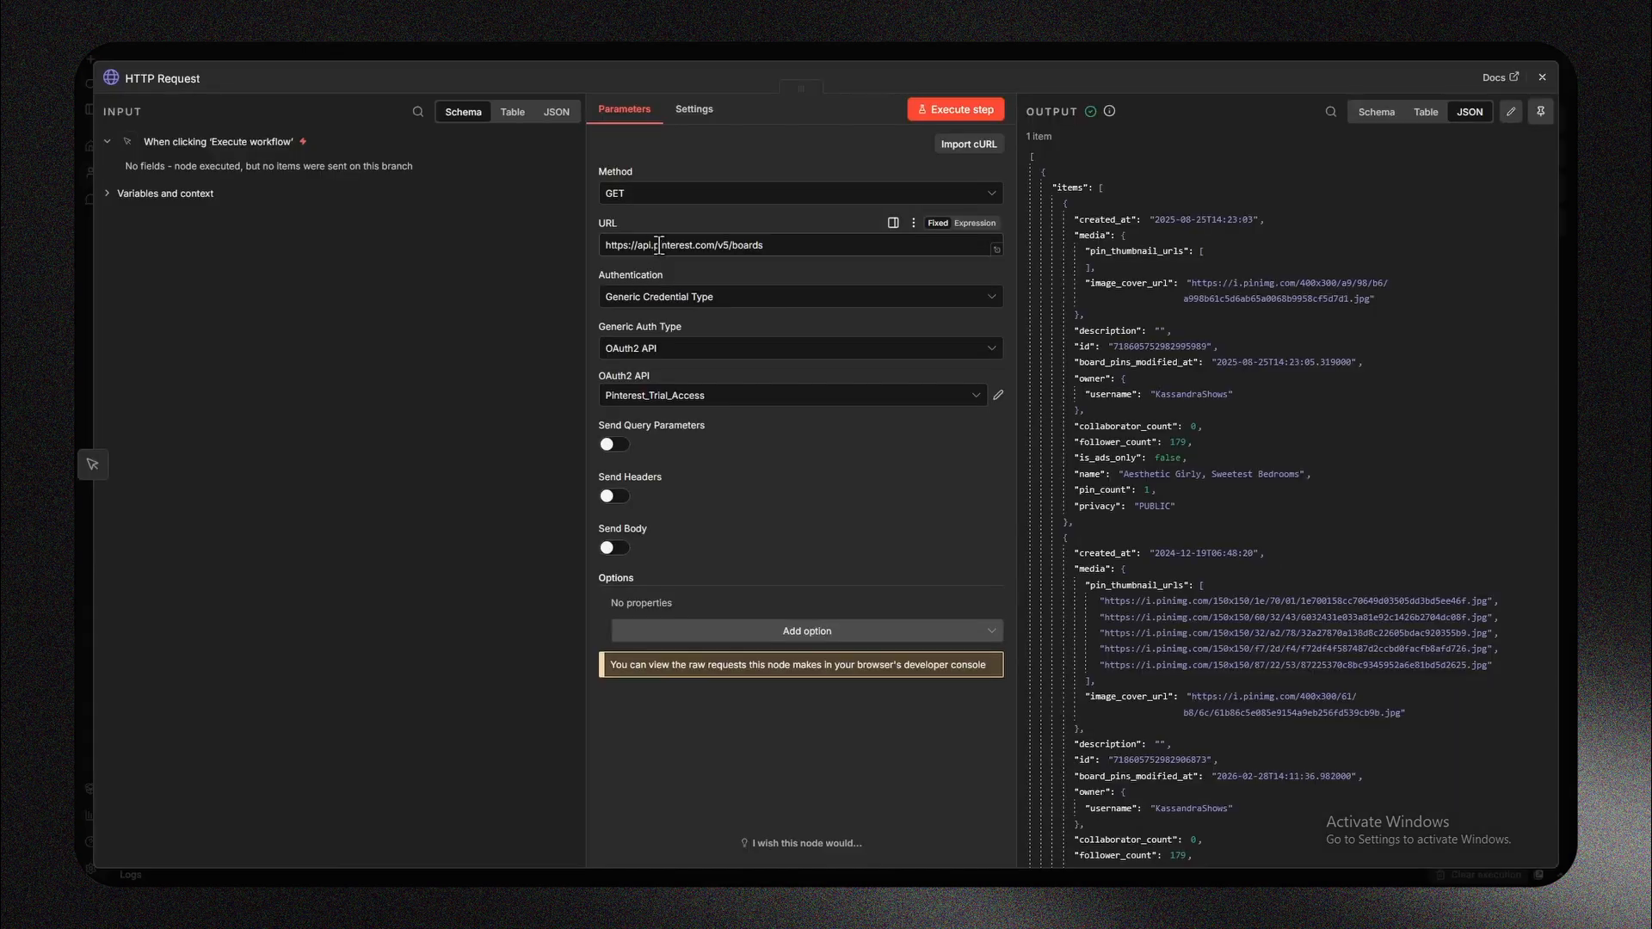
left_click(997, 395)
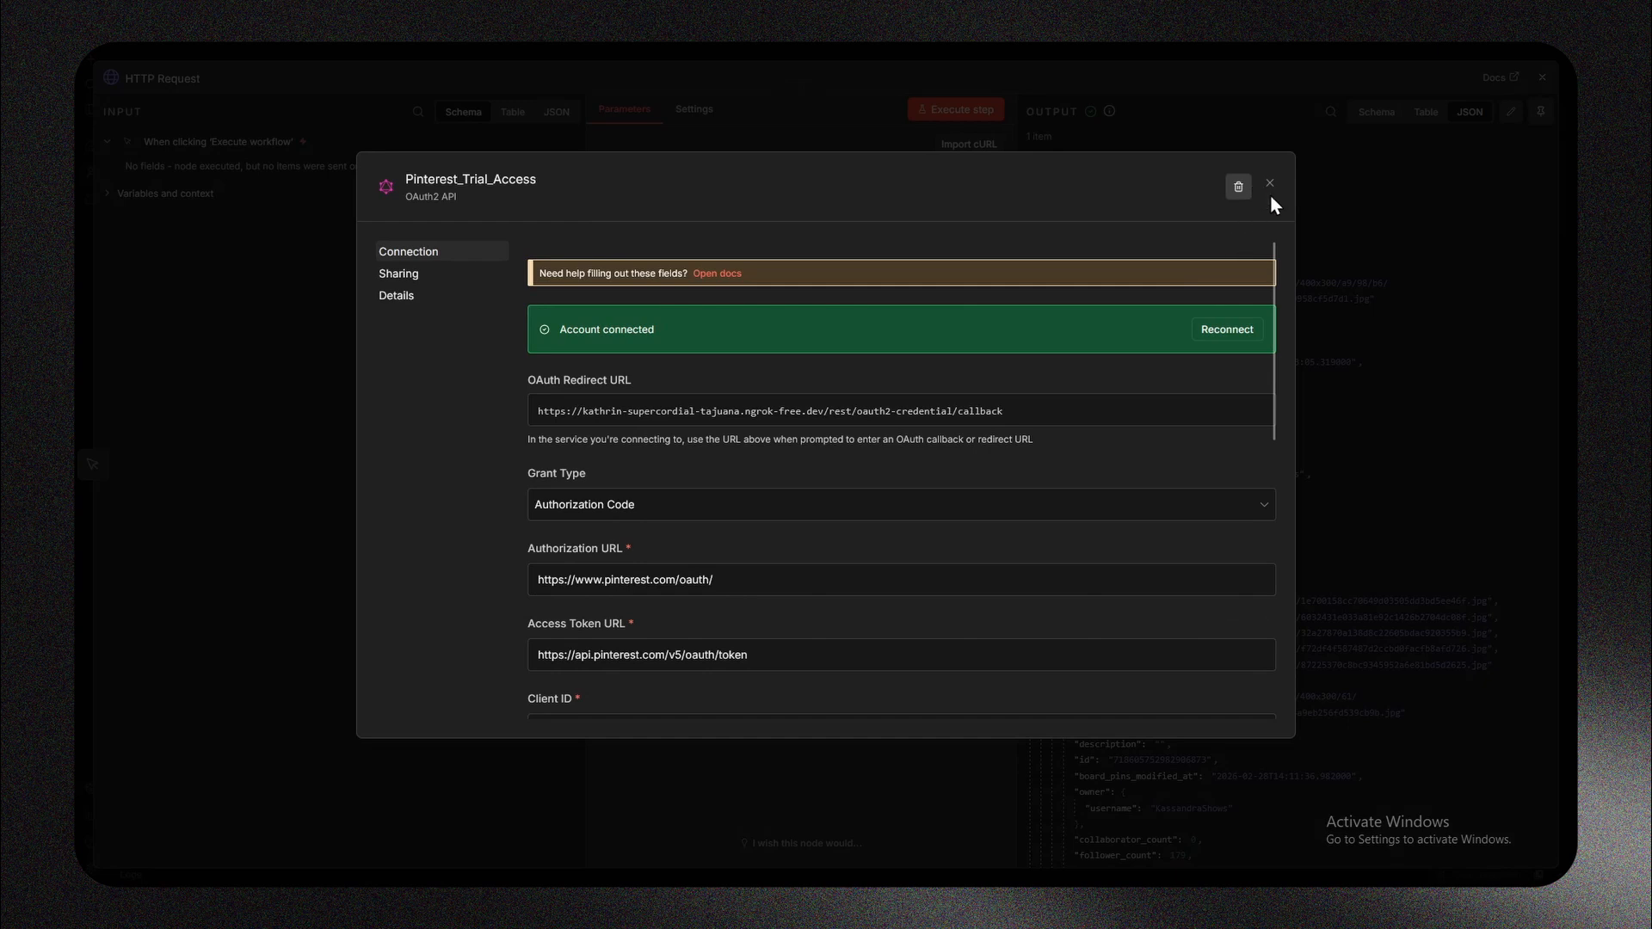
left_click(1271, 194)
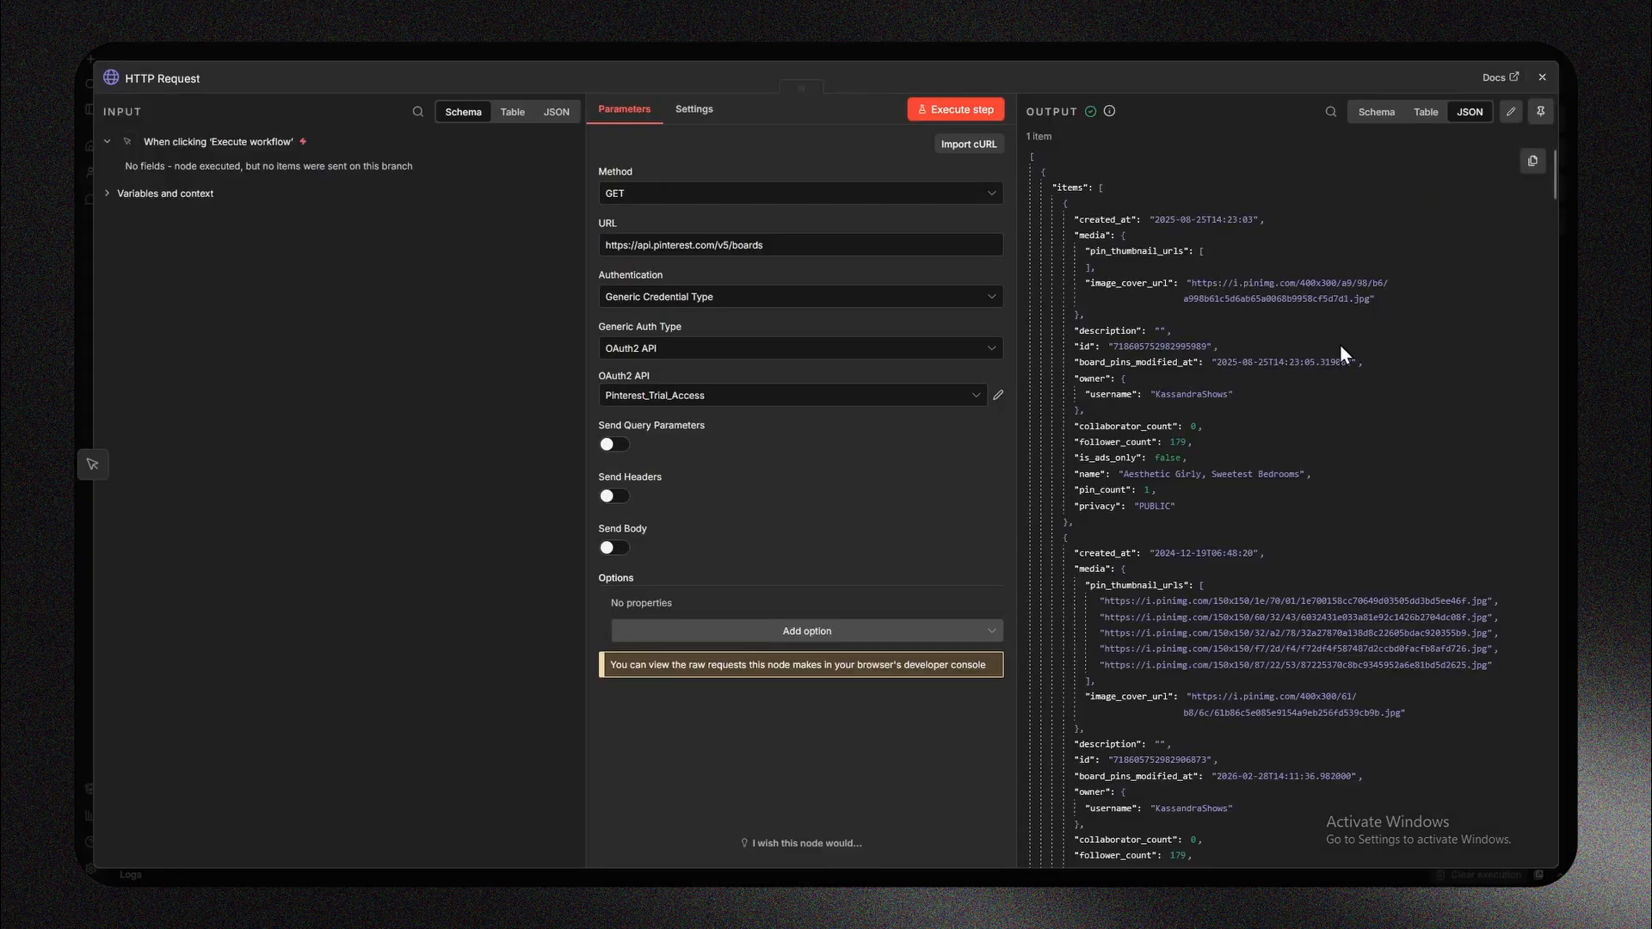
key("Escape")
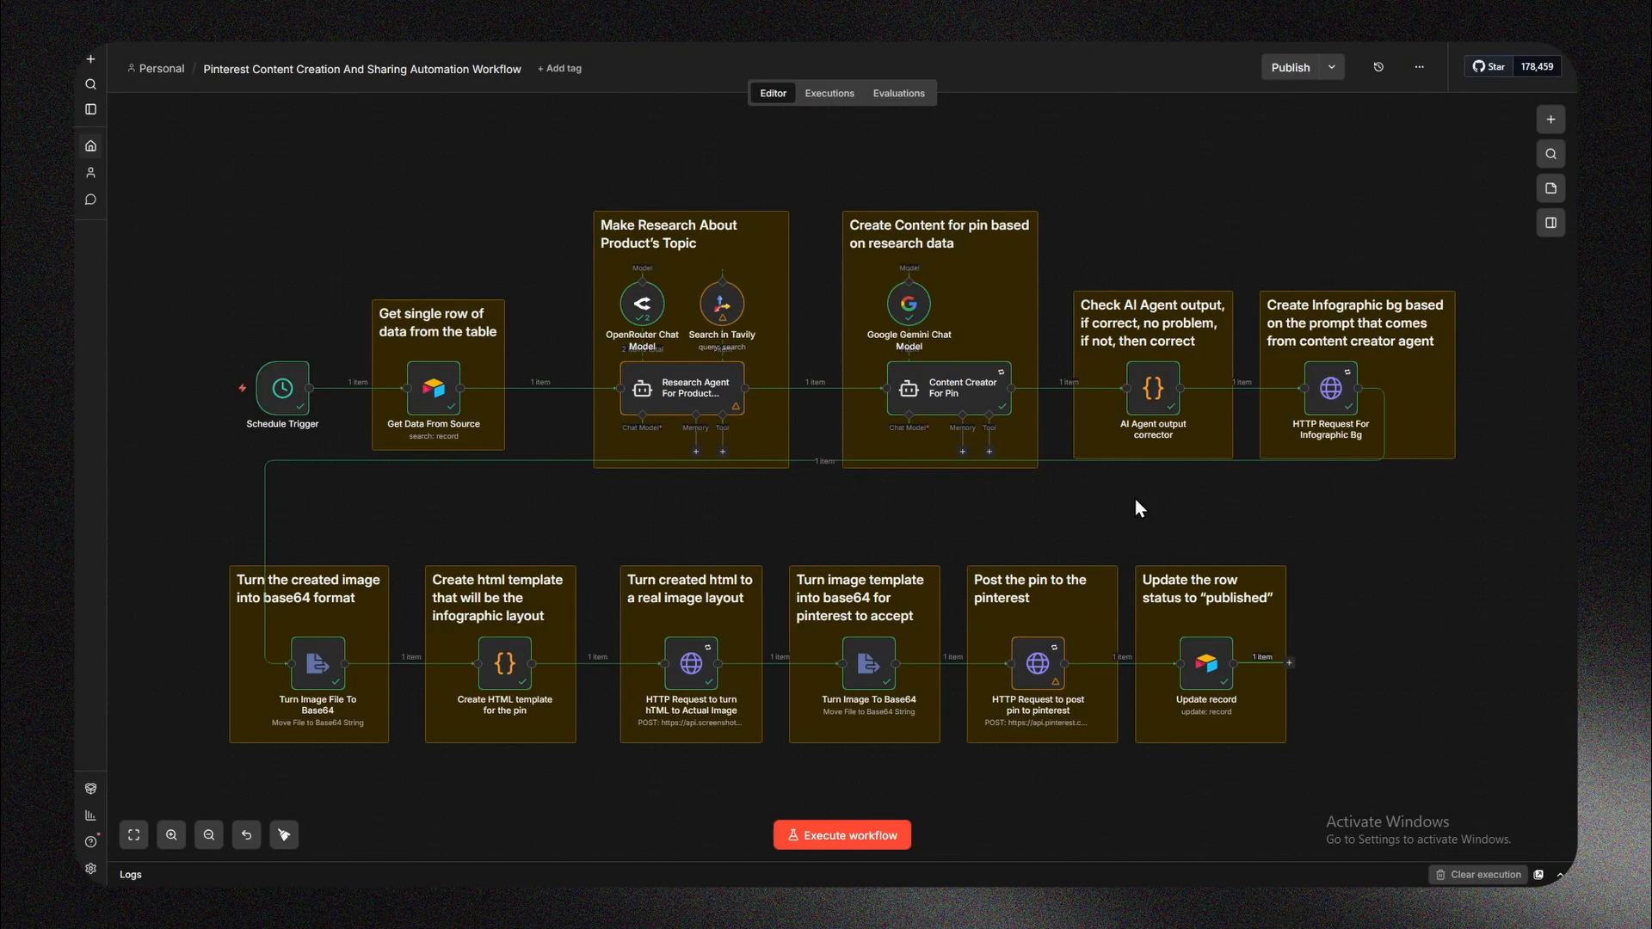
Open the Update record node and examine its Airtable settings, the id matching column and the Last Processed value.
mouse_move(1208, 675)
left_click(1207, 663)
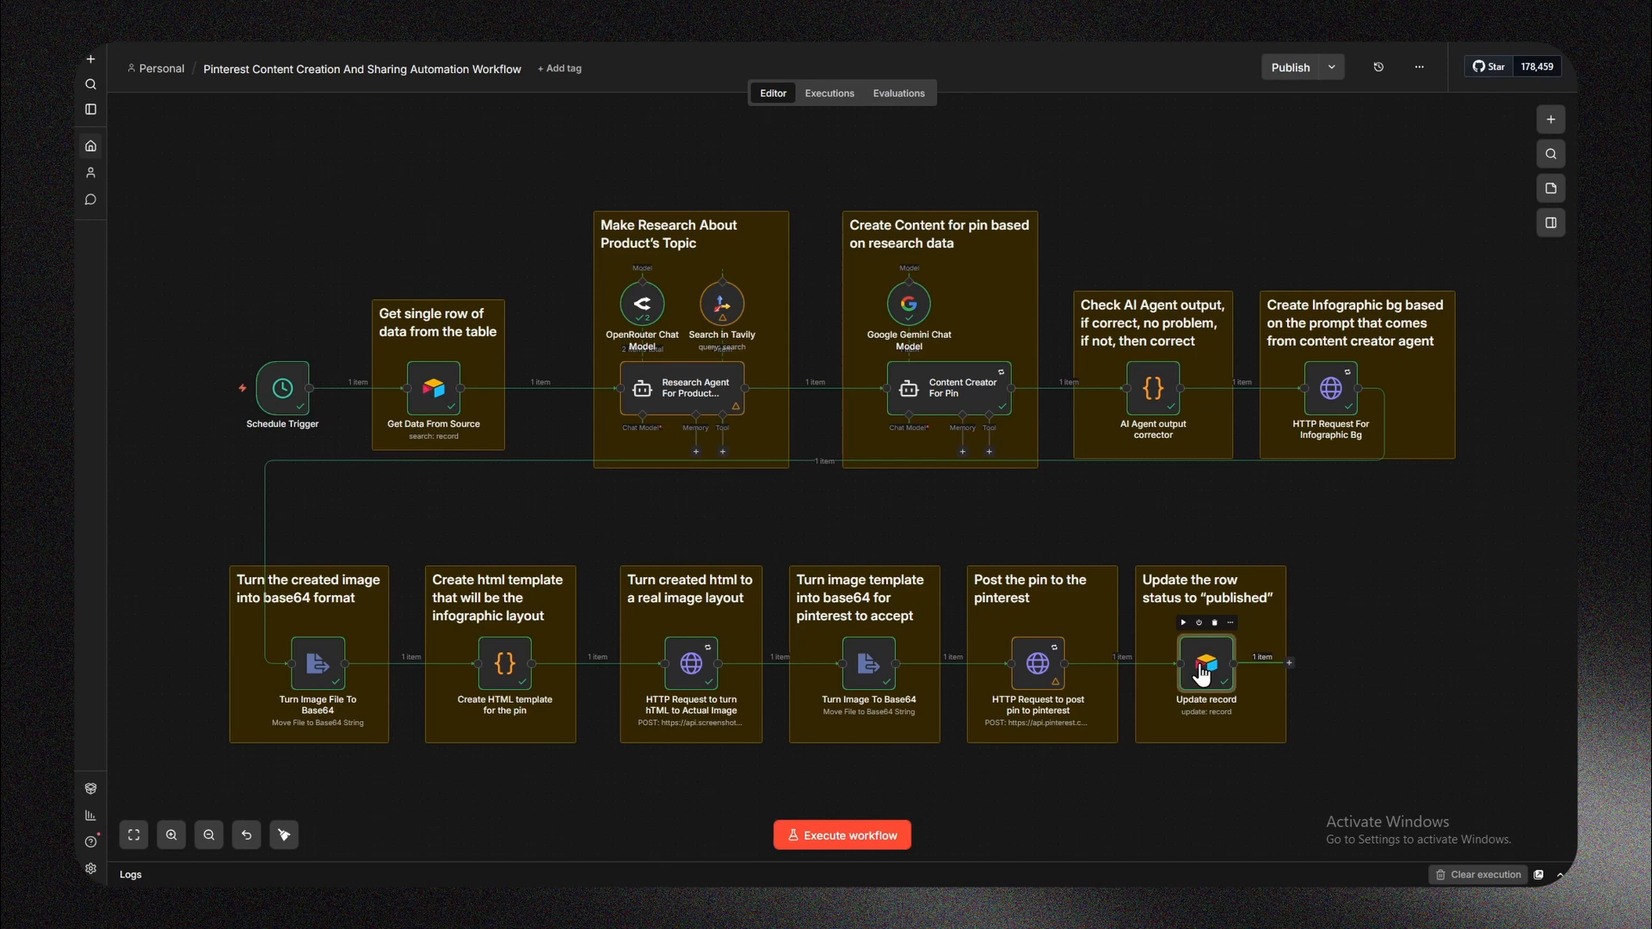
key("Return")
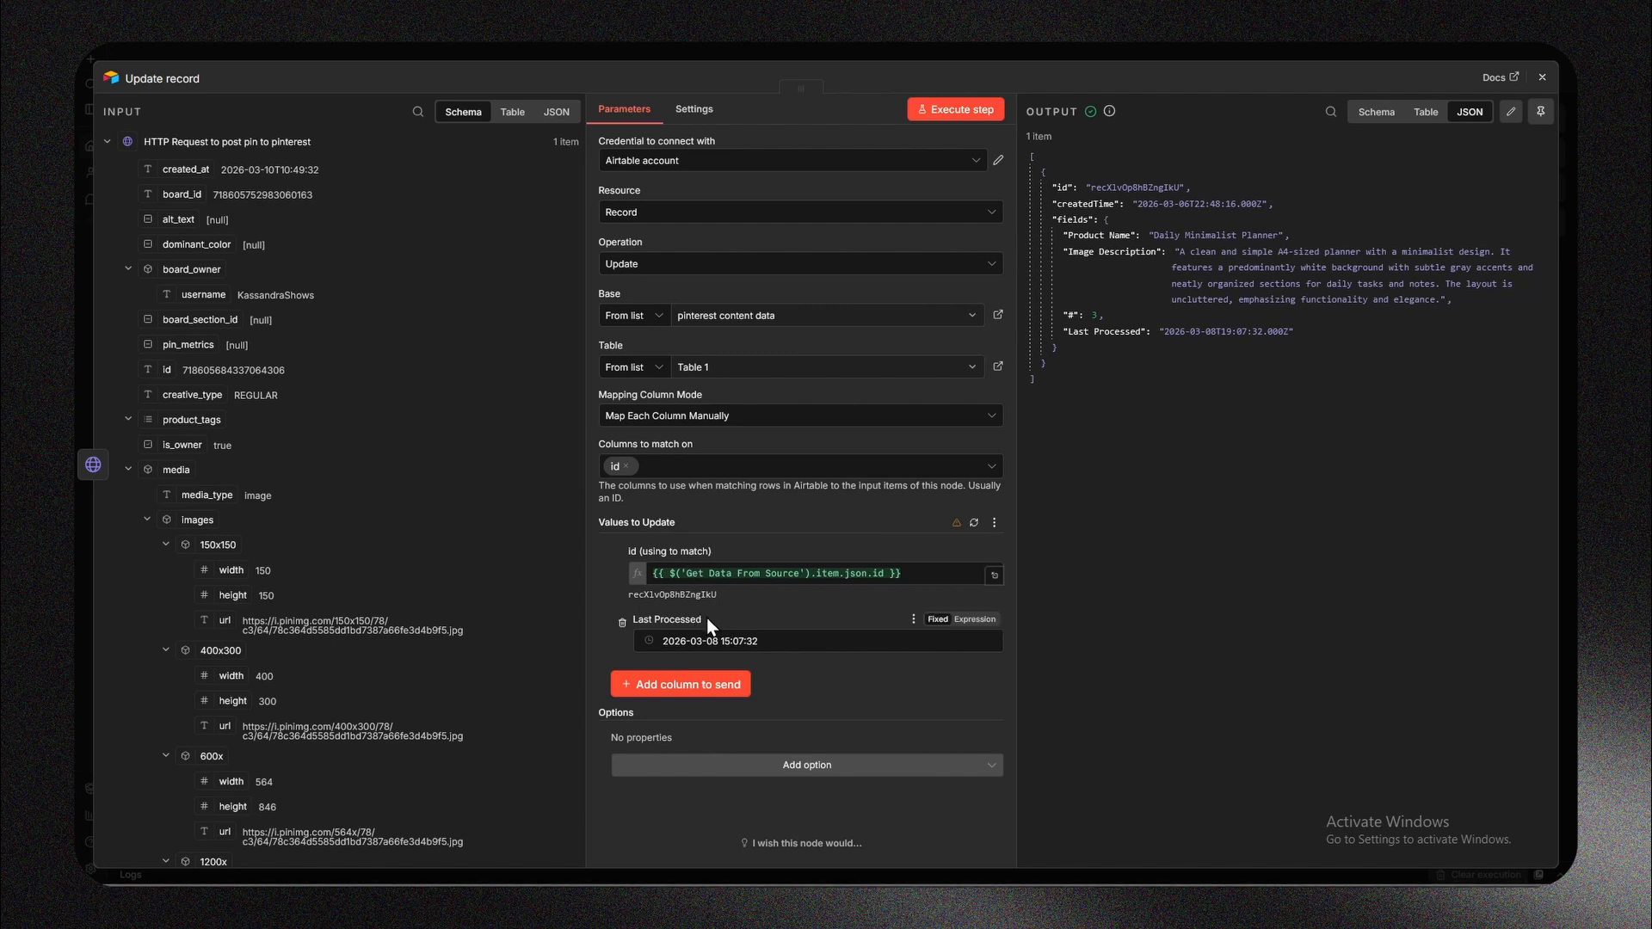
left_click(745, 641)
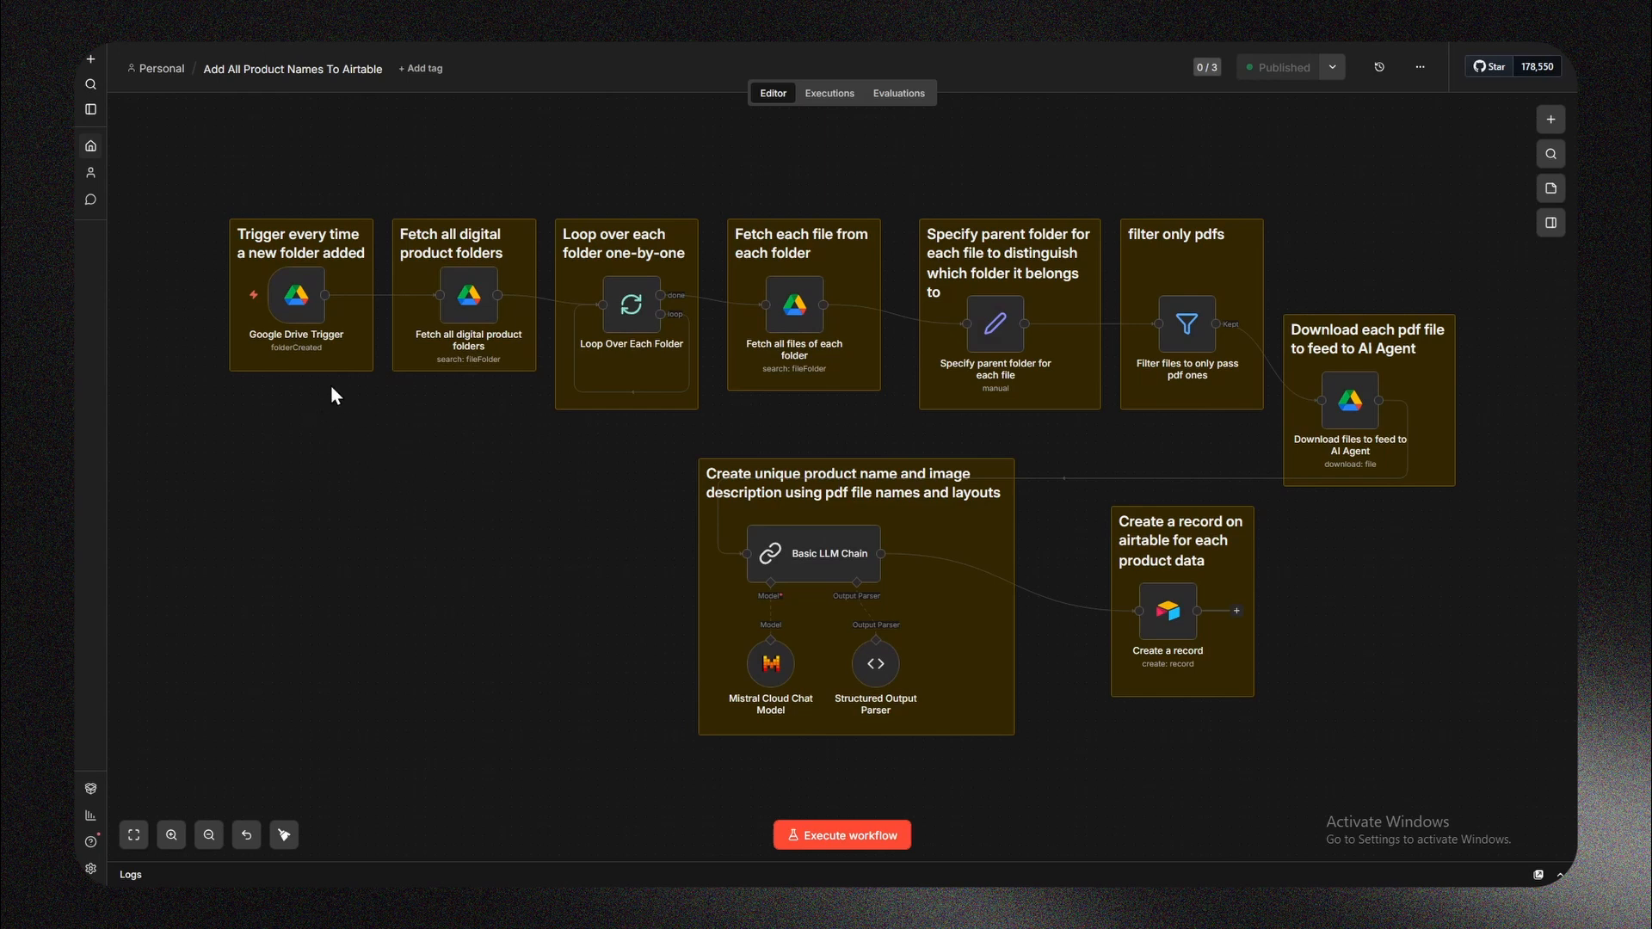
In the Add All Product Names To Airtable workflow, review the Google Drive Trigger's poll times, folder and watched event, then close it.
mouse_move(305, 306)
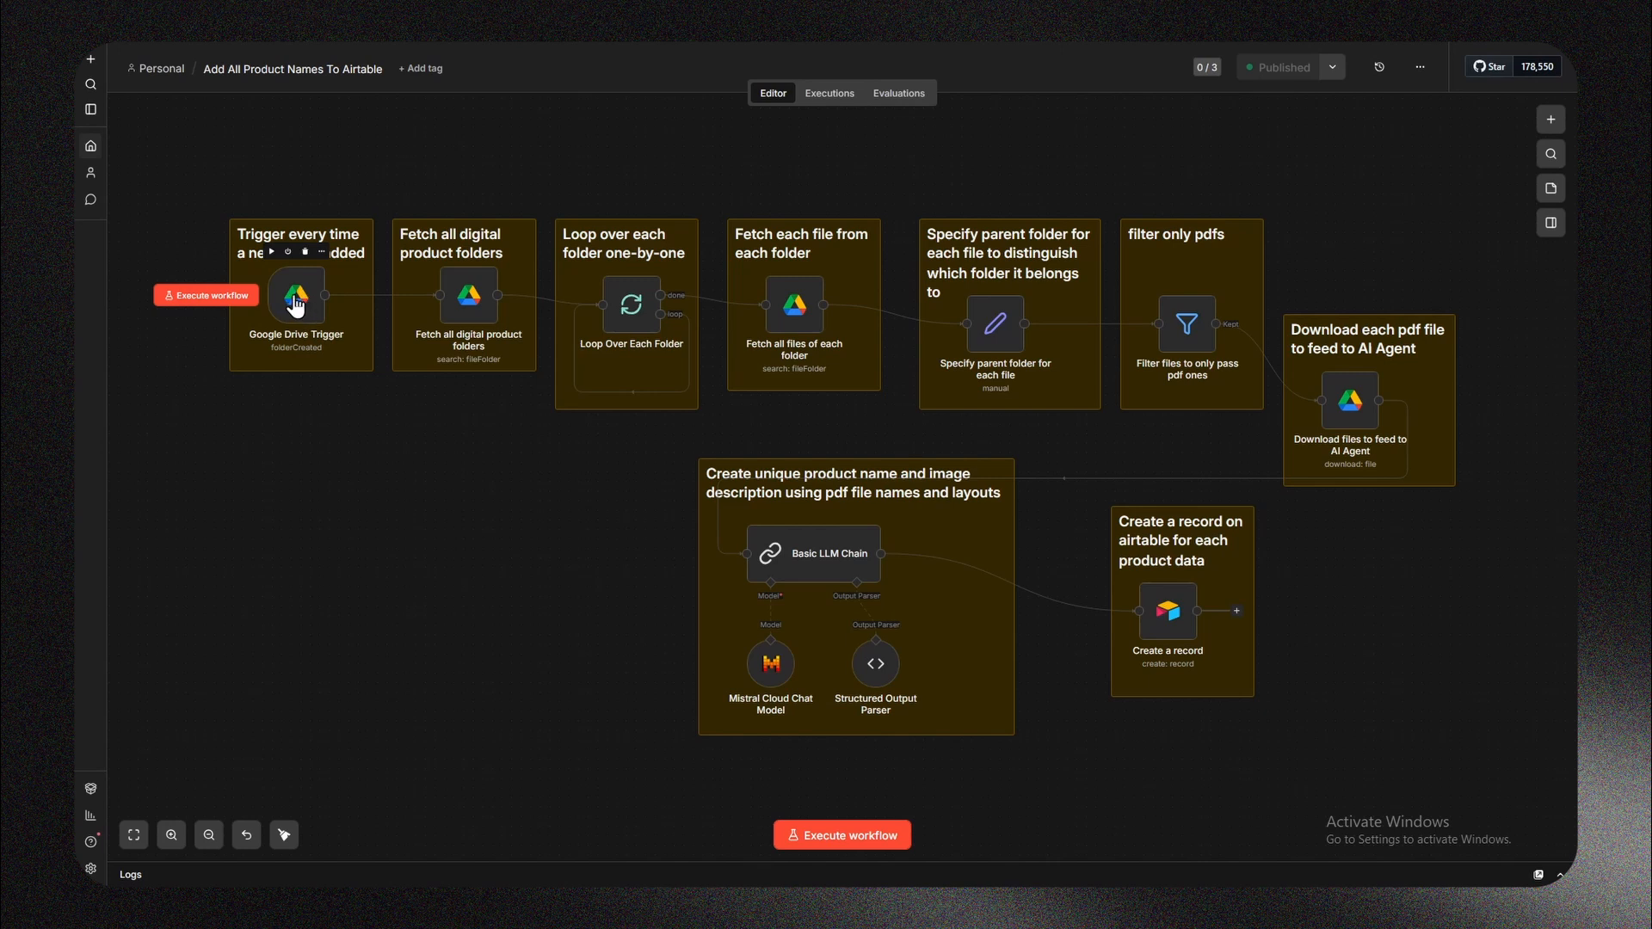
double_click(296, 301)
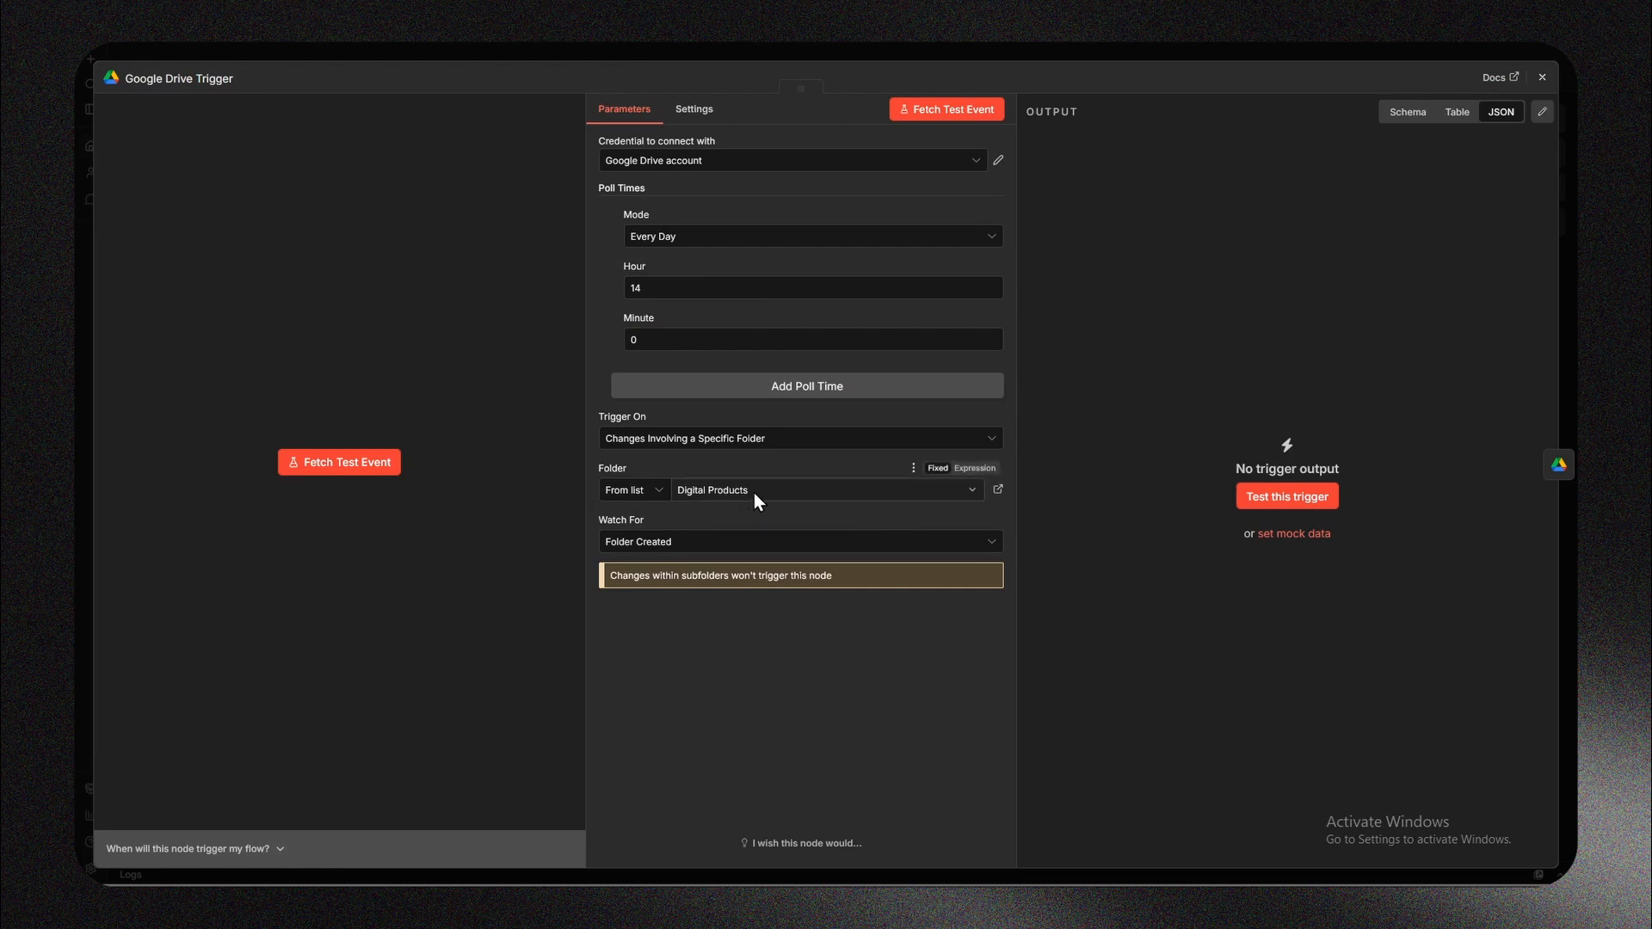
left_click(1542, 77)
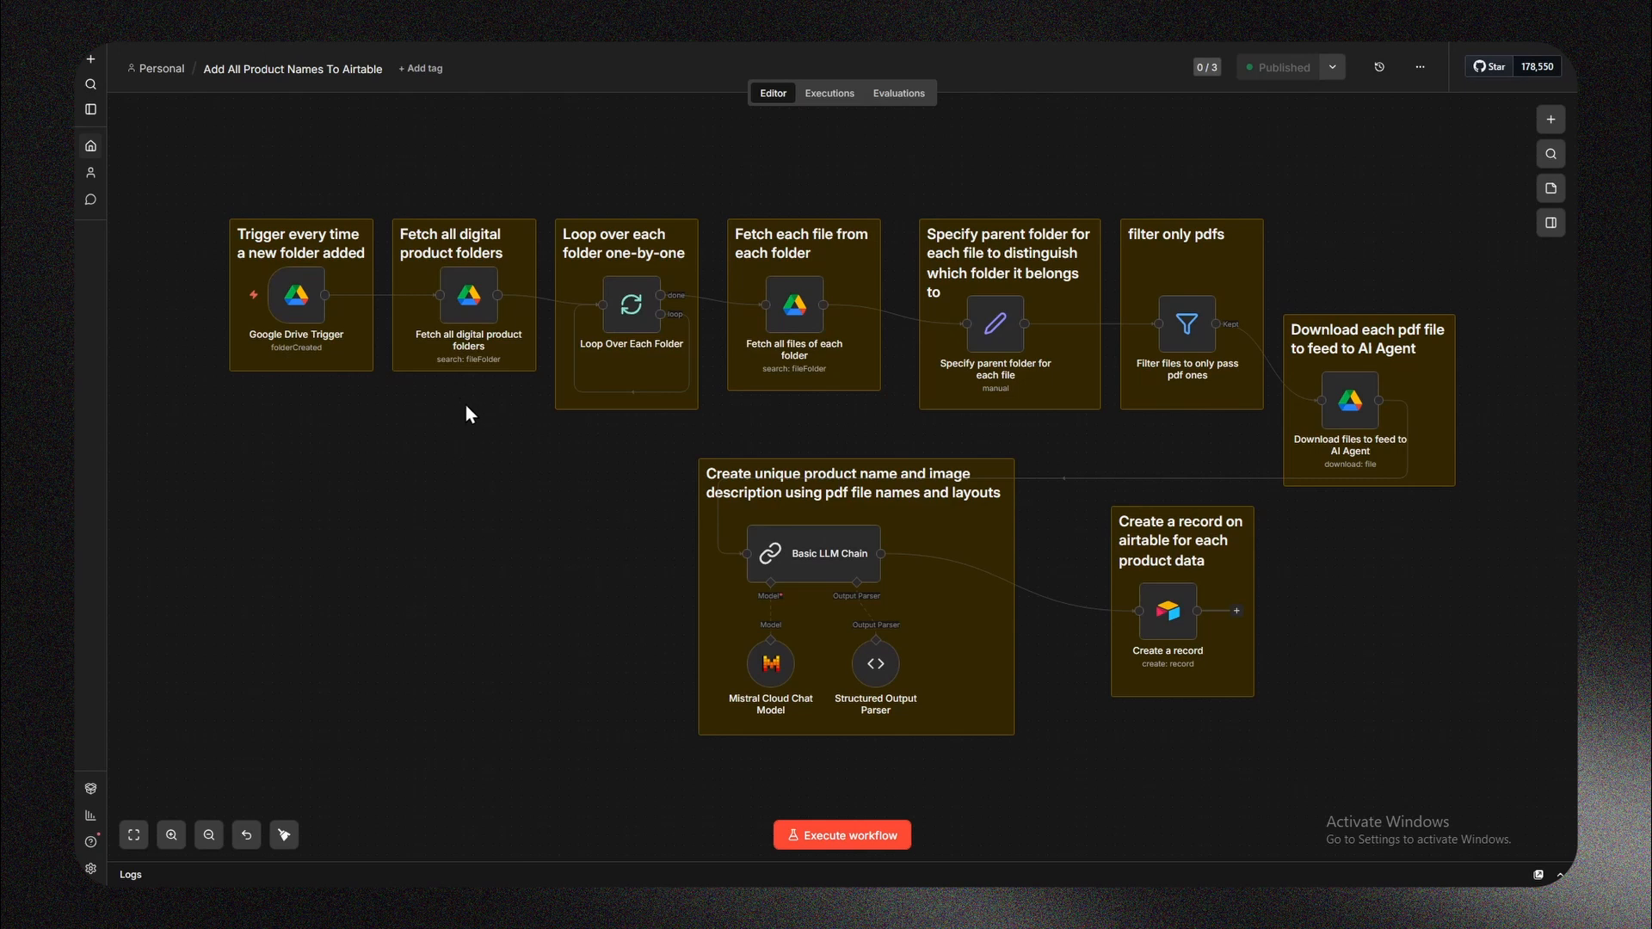
mouse_move(472, 306)
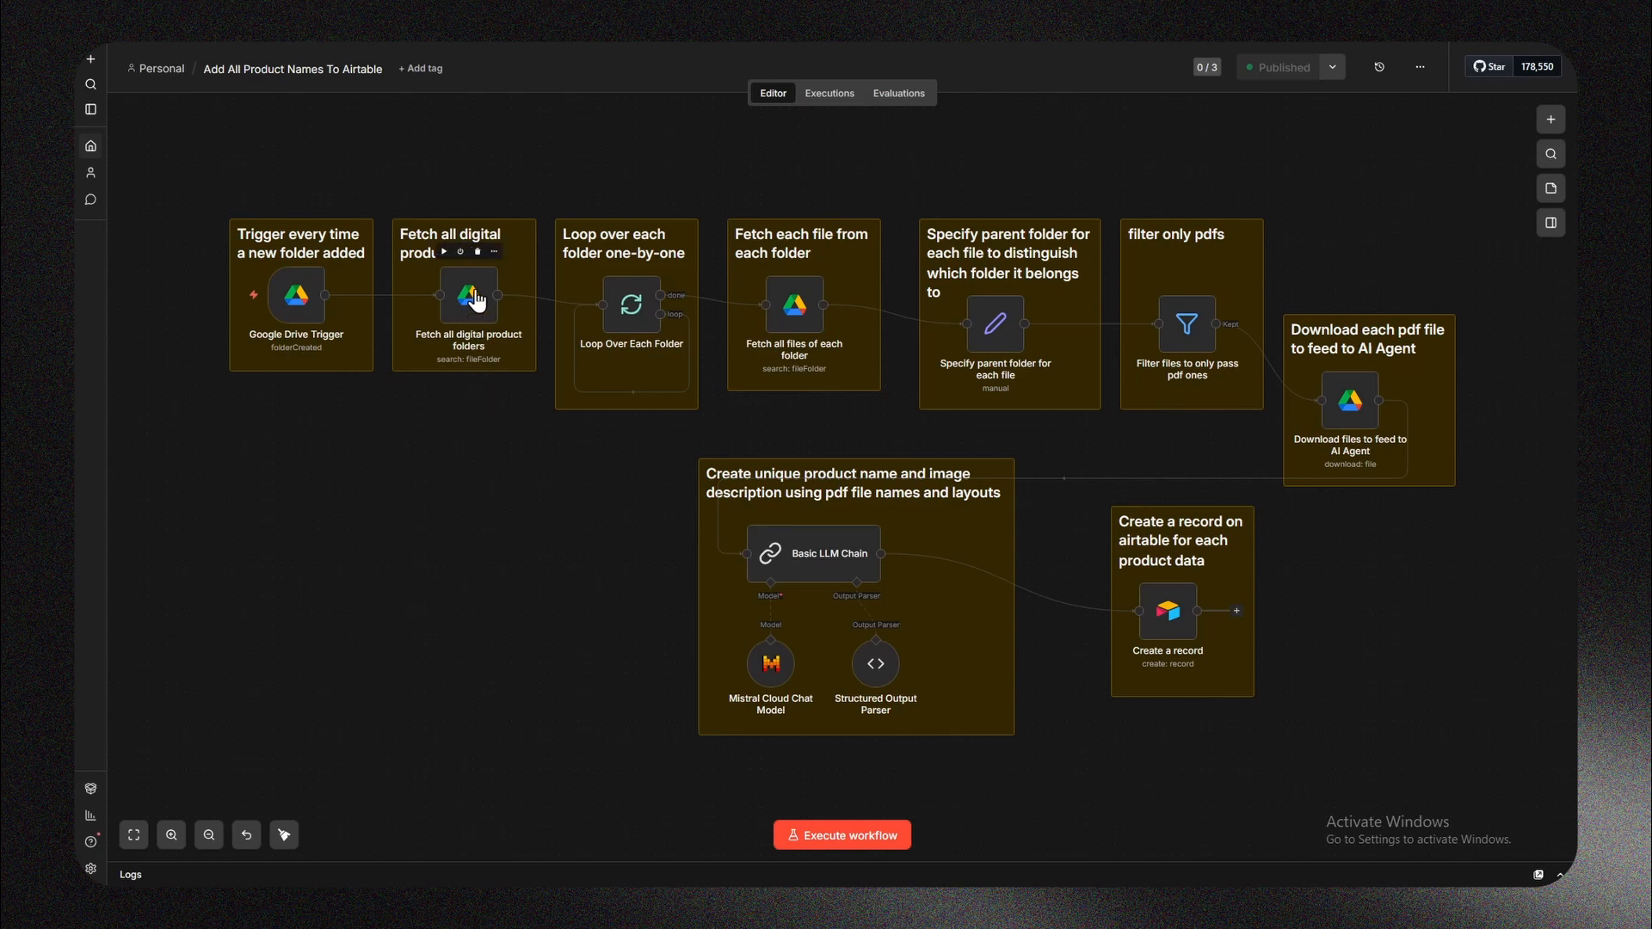